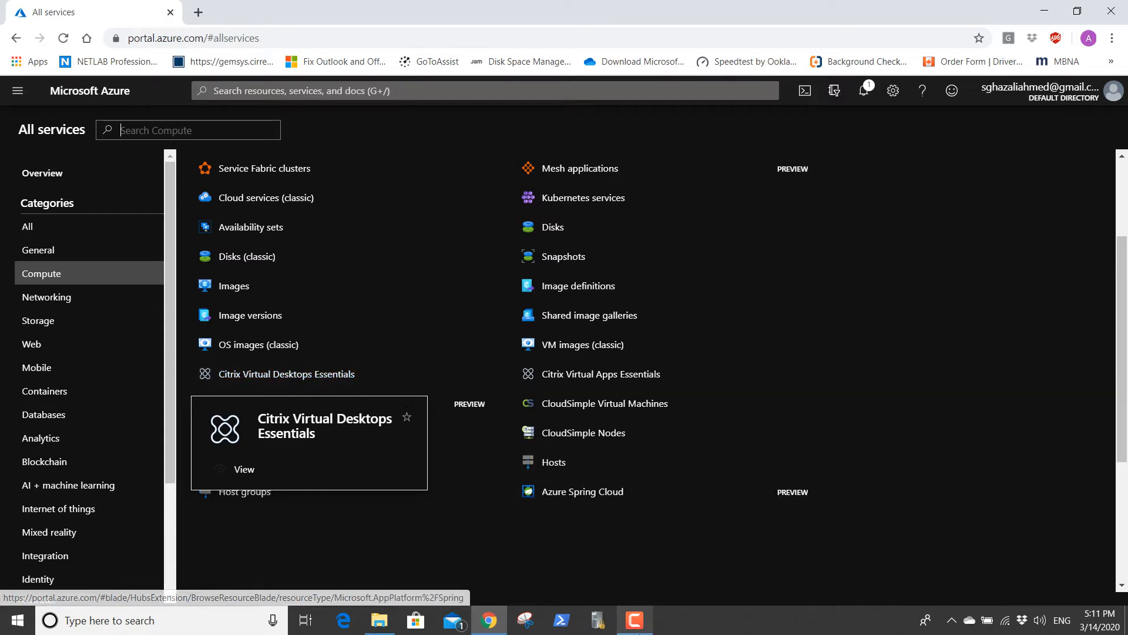
Go to All services, filter to the Compute category, and open Virtual machines.
left_click(648, 628)
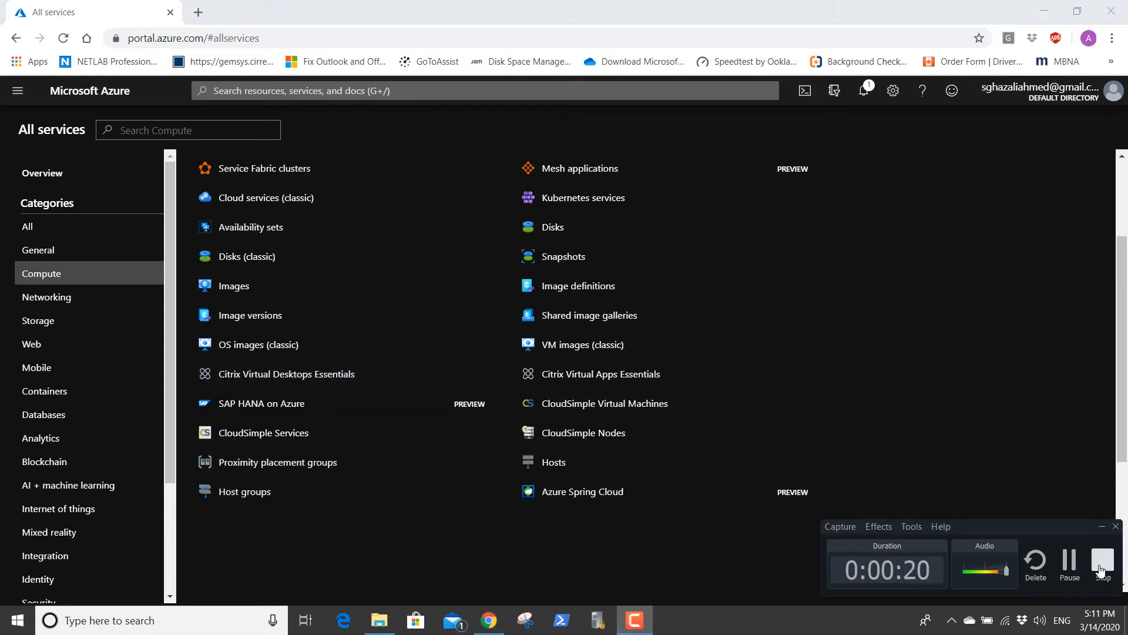
left_click(1071, 577)
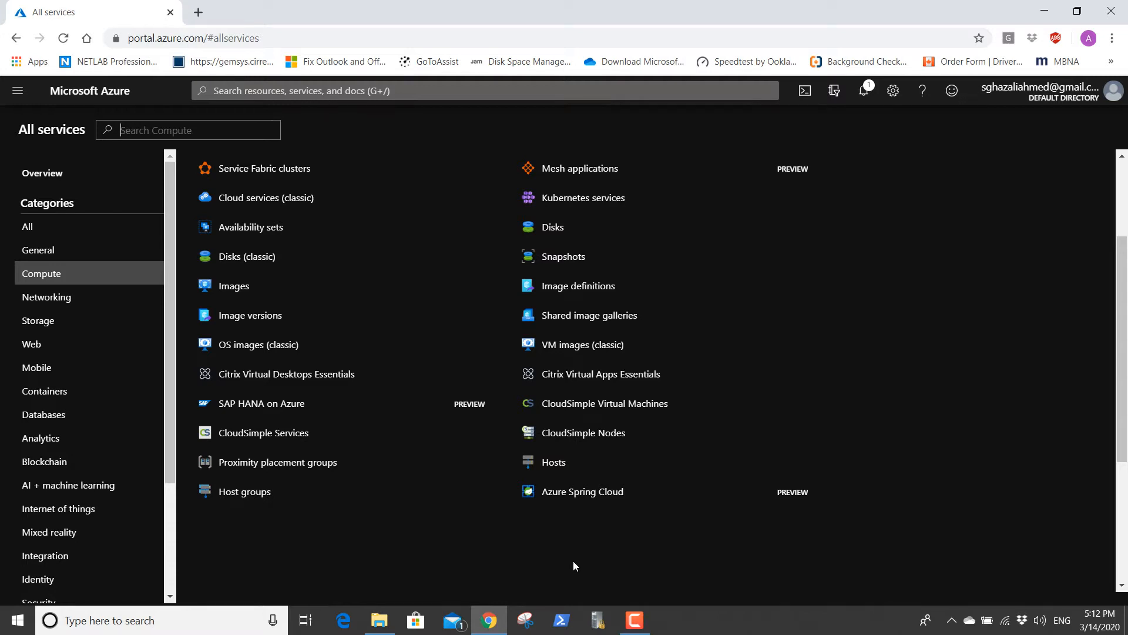
left_click(635, 620)
left_click(1080, 572)
left_click(44, 174)
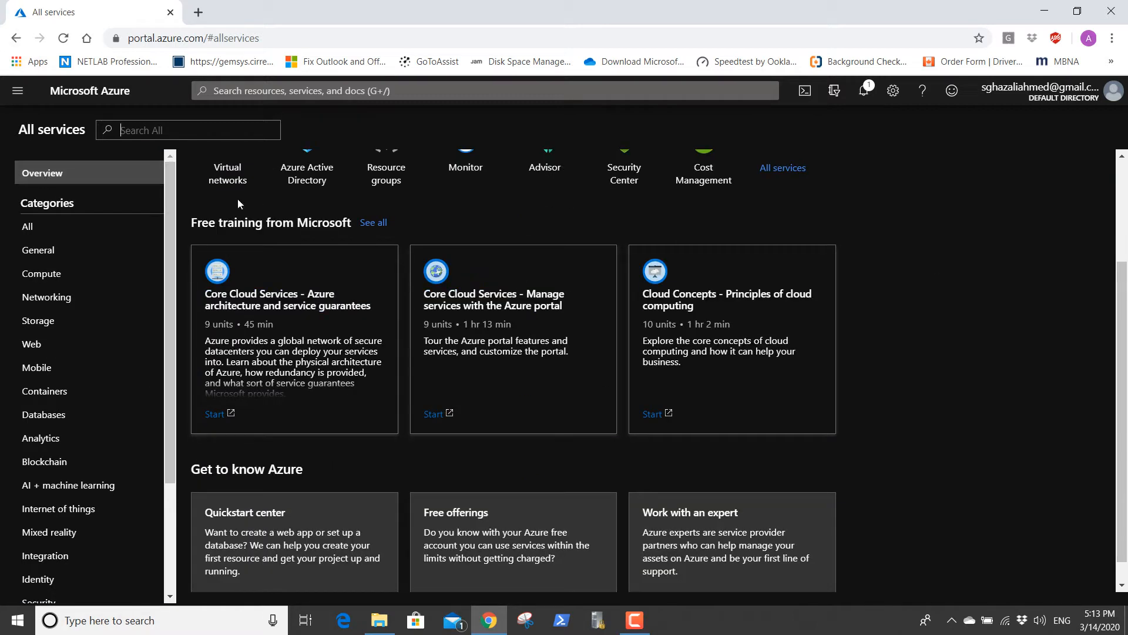
scroll(294, 274, "up", 1)
scroll(294, 274, "up", 1)
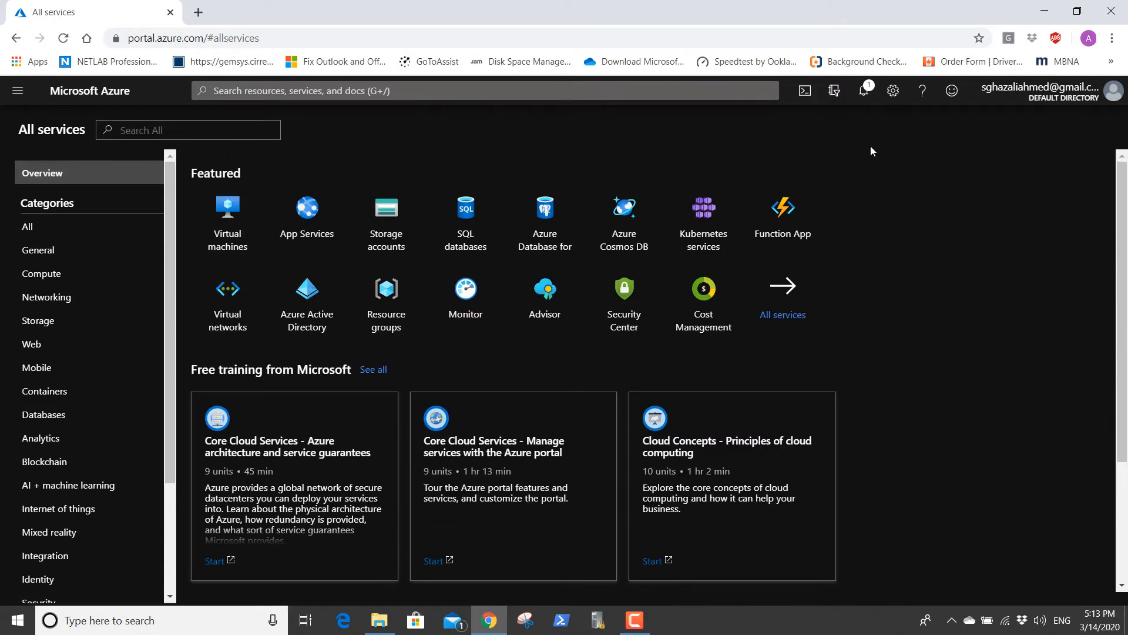
left_click(48, 228)
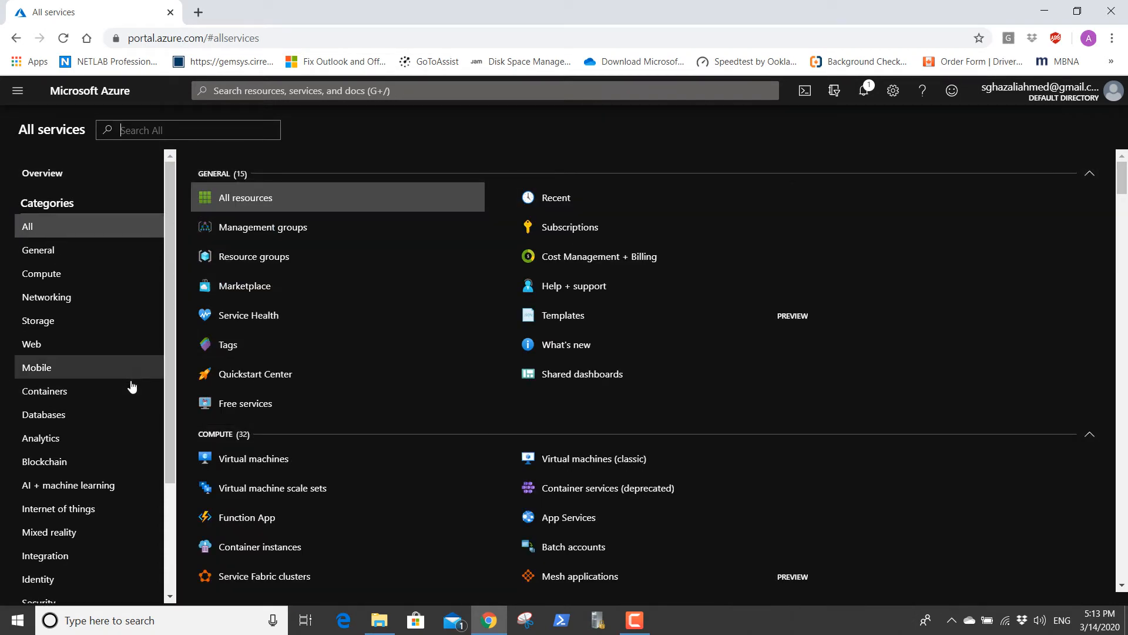
left_click(59, 275)
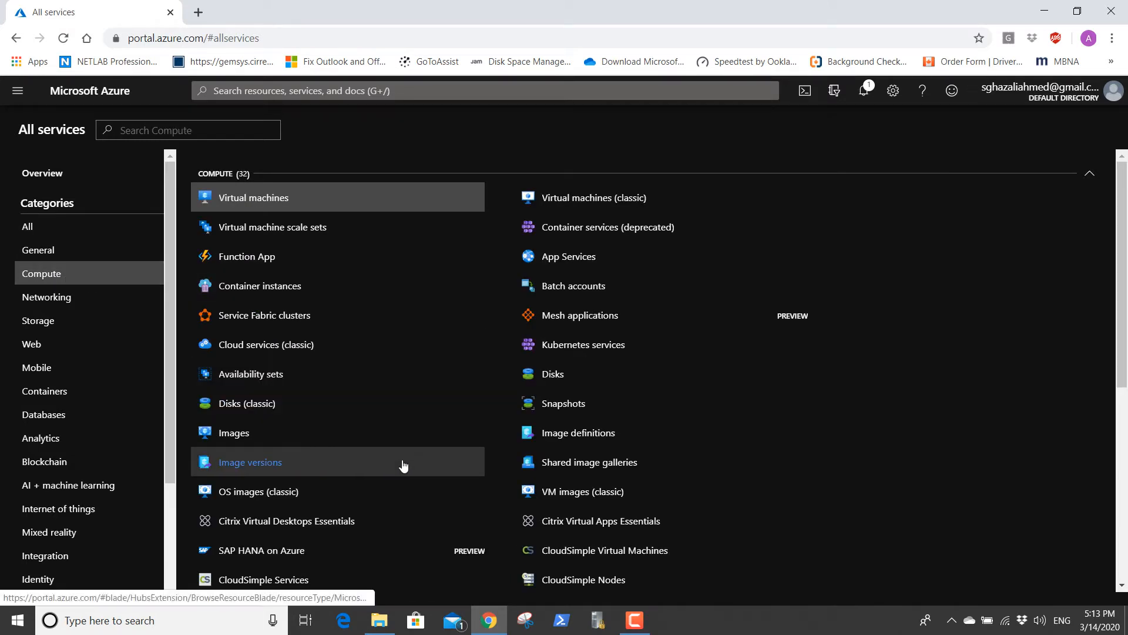
mouse_move(403, 465)
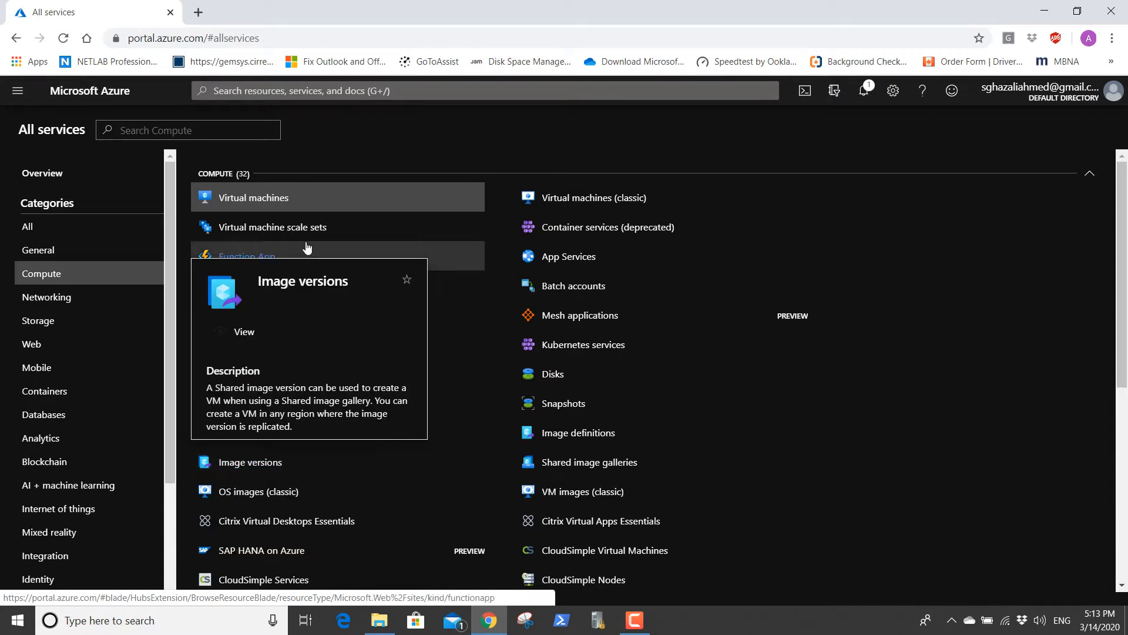
left_click(262, 200)
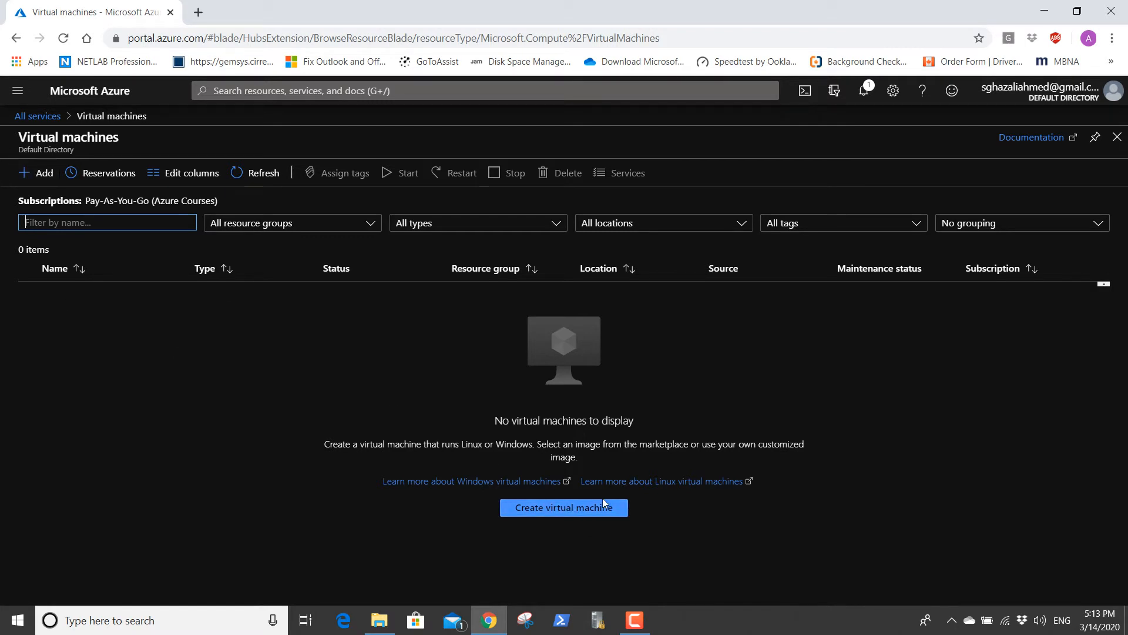
Start a new VM with Create virtual machine on the Virtual machines blade.
left_click(567, 509)
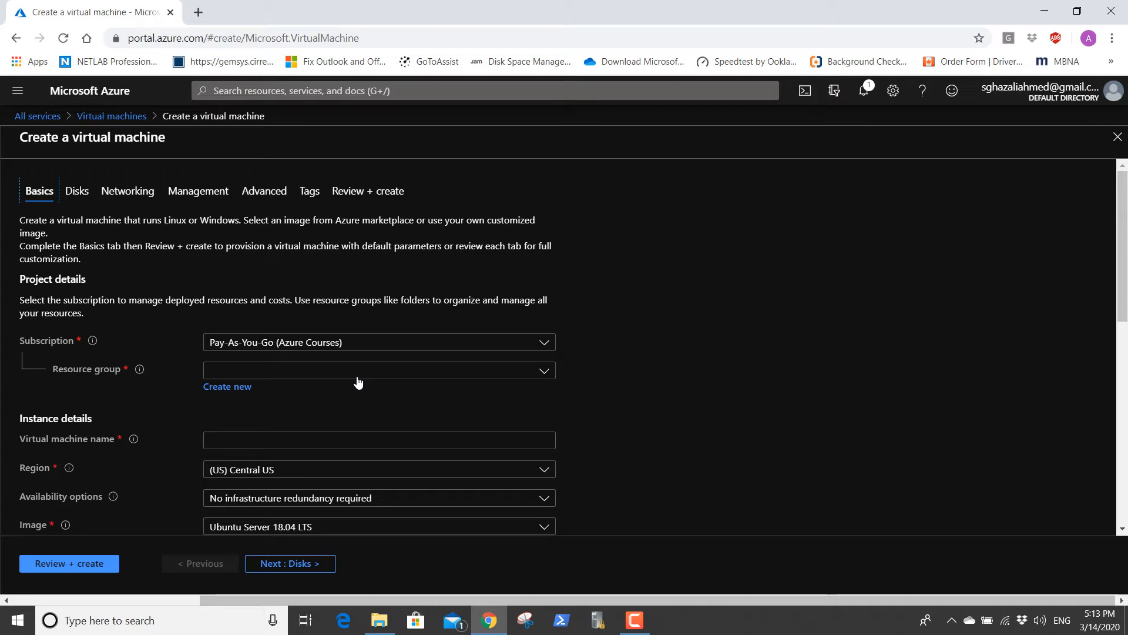
Select RGCloud as the resource group for the new VM.
left_click(635, 620)
left_click(546, 371)
left_click(277, 448)
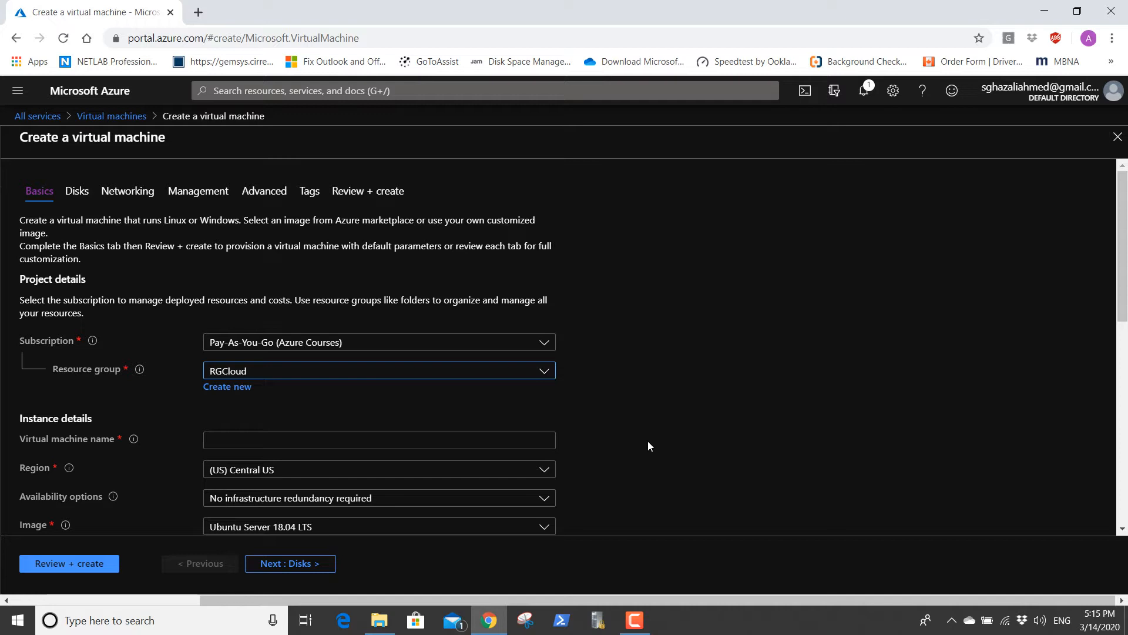
Enter VMFE1 as the virtual machine name.
left_click(279, 440)
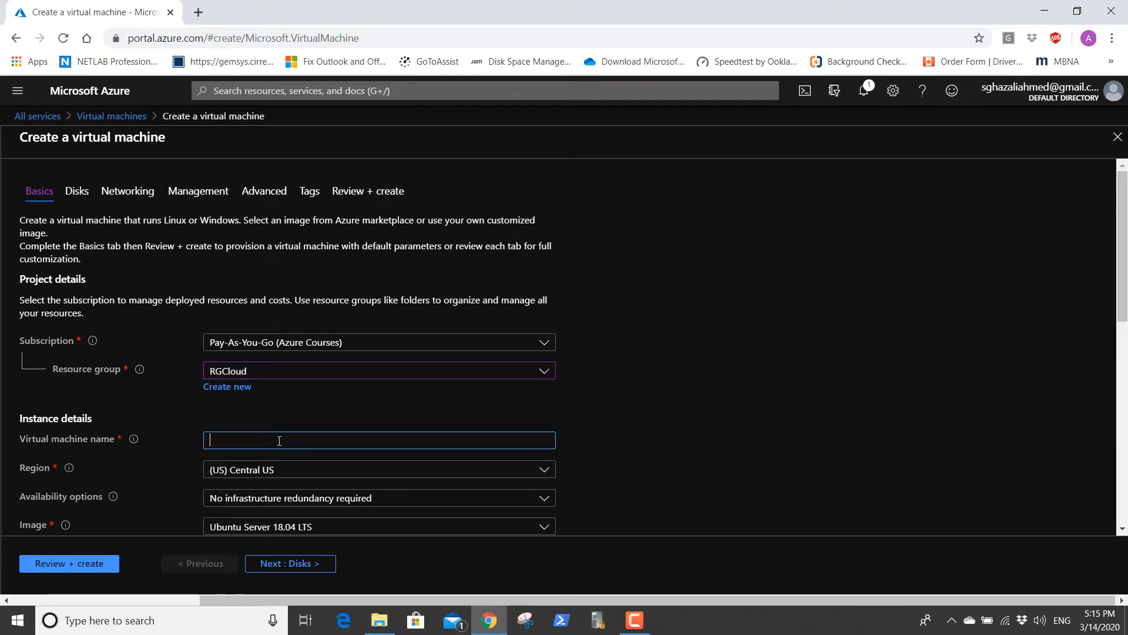
type("VMFE1")
key("BackSpace")
type("1")
scroll(608, 285, "down", 4)
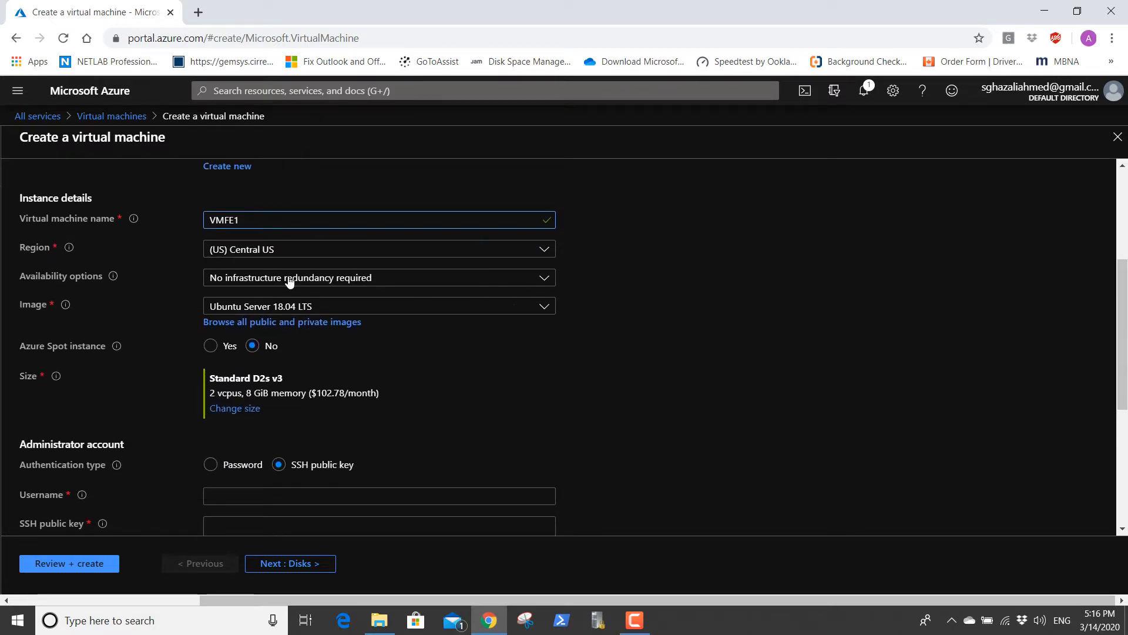
scroll(310, 233, "up", 2)
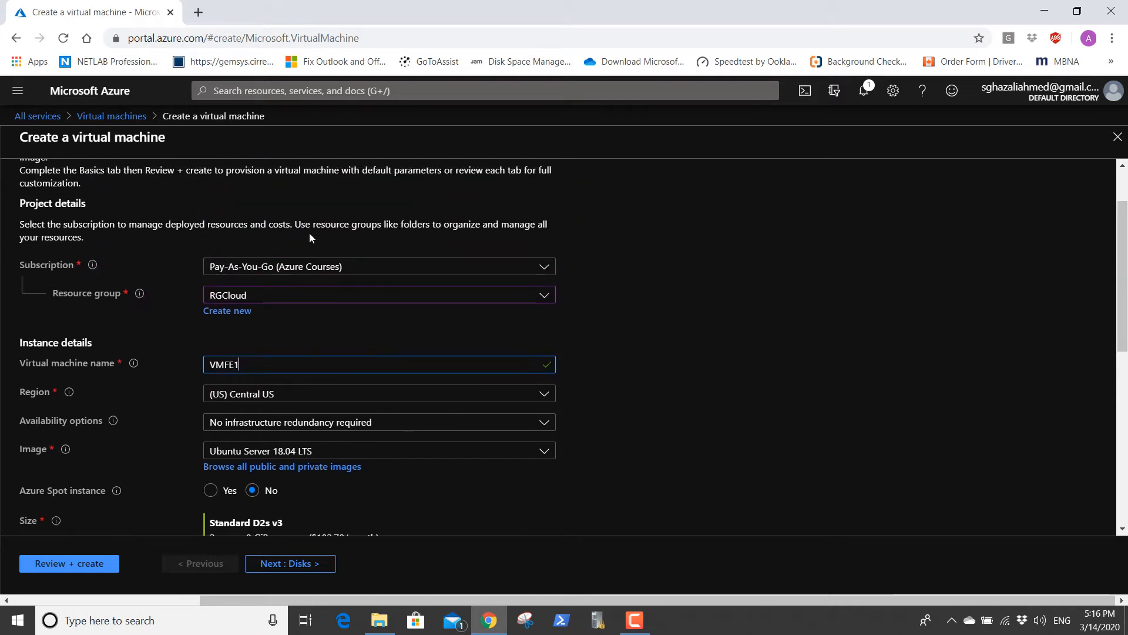
scroll(706, 301, "down", 1)
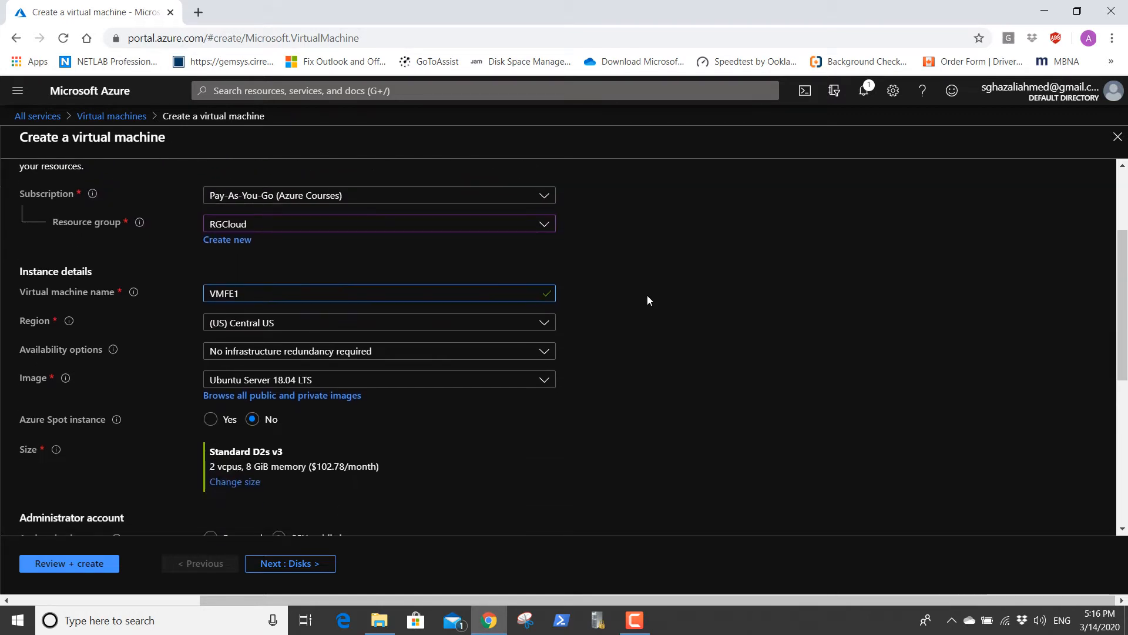
Set the region to (US) East US 2.
left_click(328, 328)
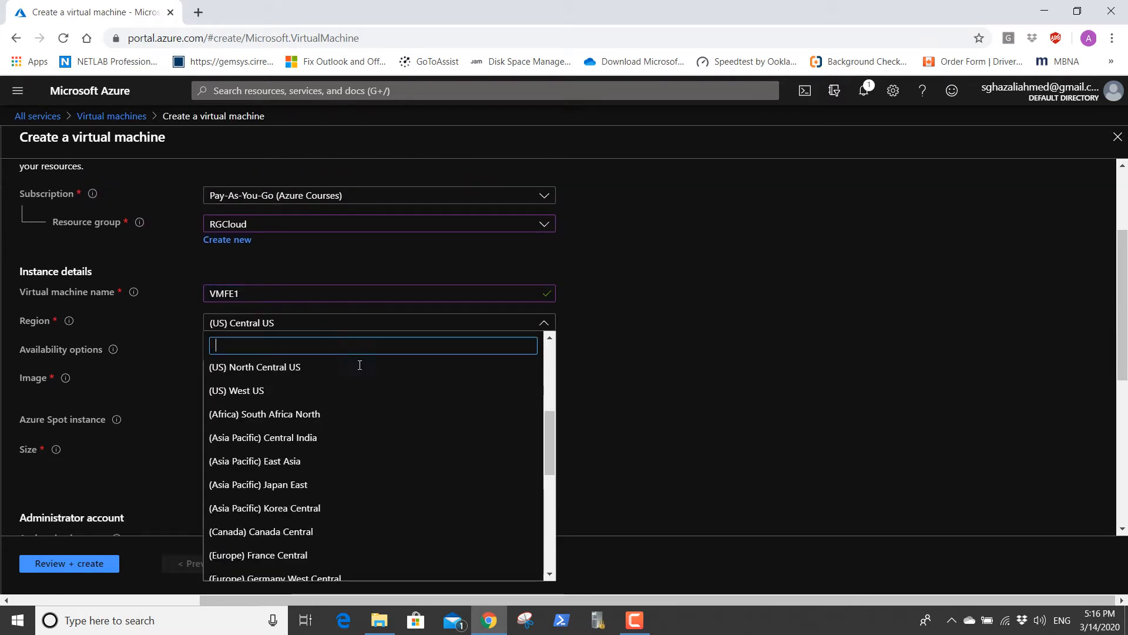
scroll(367, 383, "down", 5)
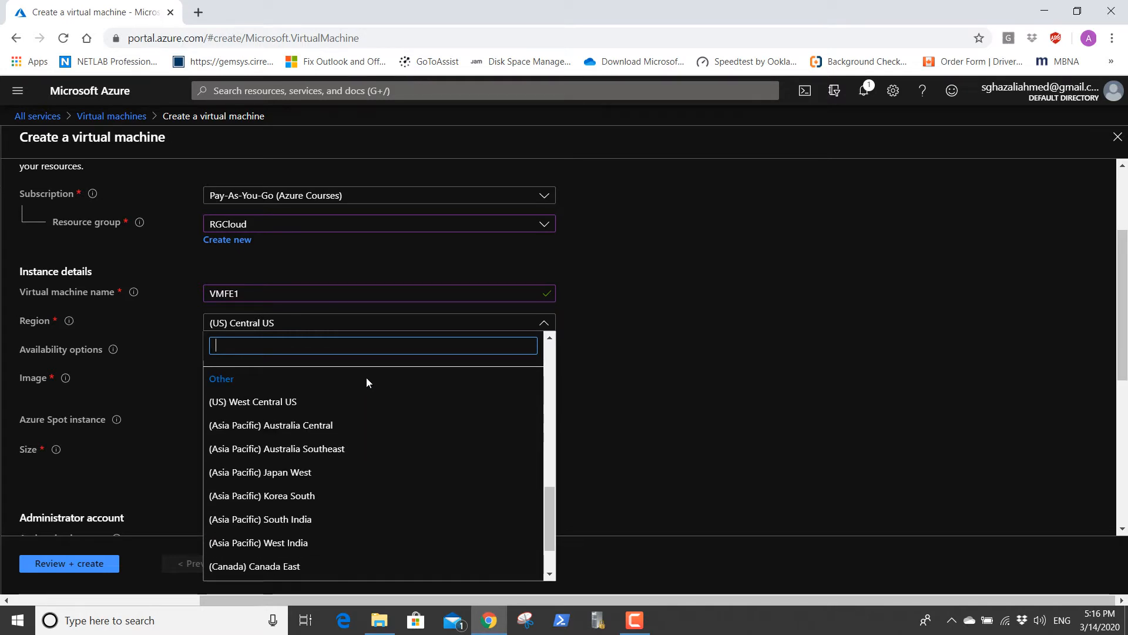
scroll(367, 383, "up", 3)
scroll(366, 383, "up", 3)
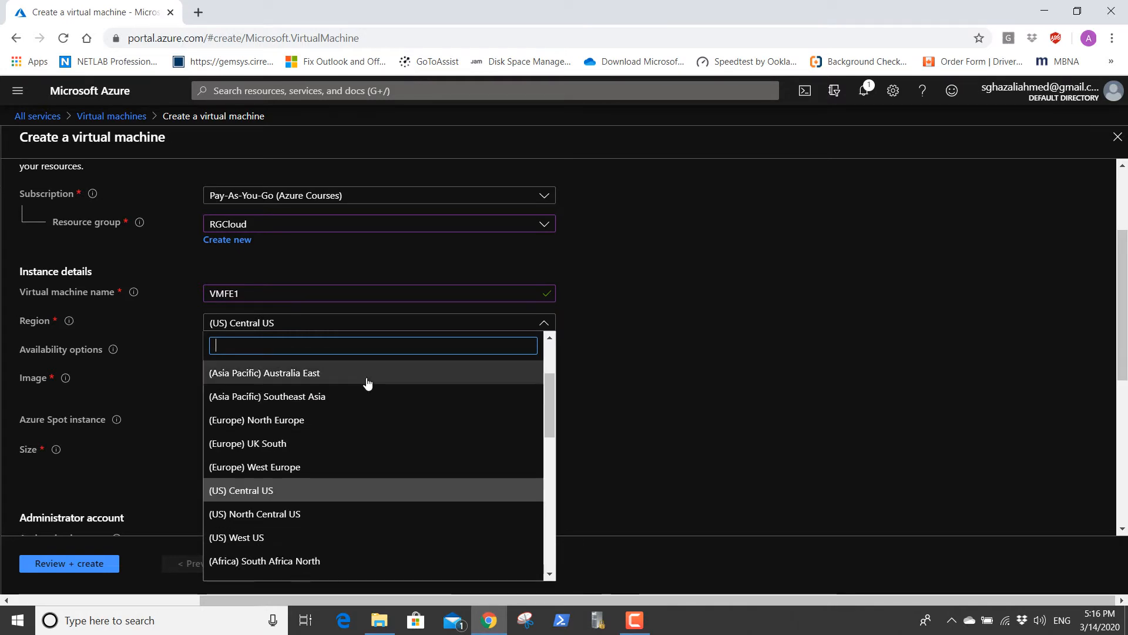
scroll(367, 383, "up", 1)
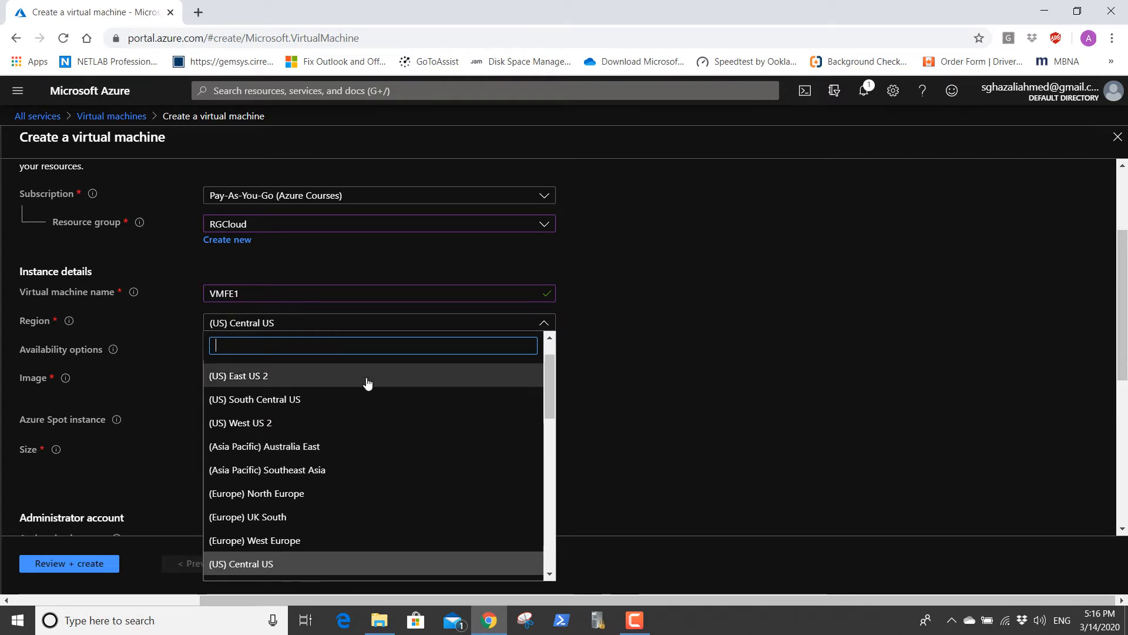
left_click(278, 378)
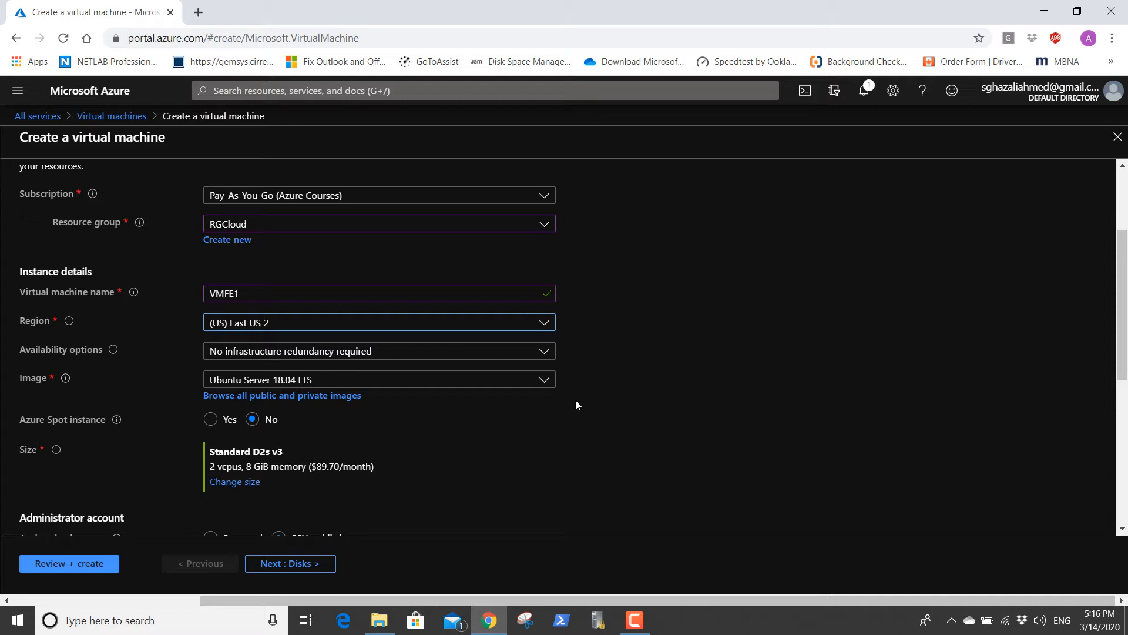
Set availability options to Availability set and choose ASCloud.
left_click(362, 357)
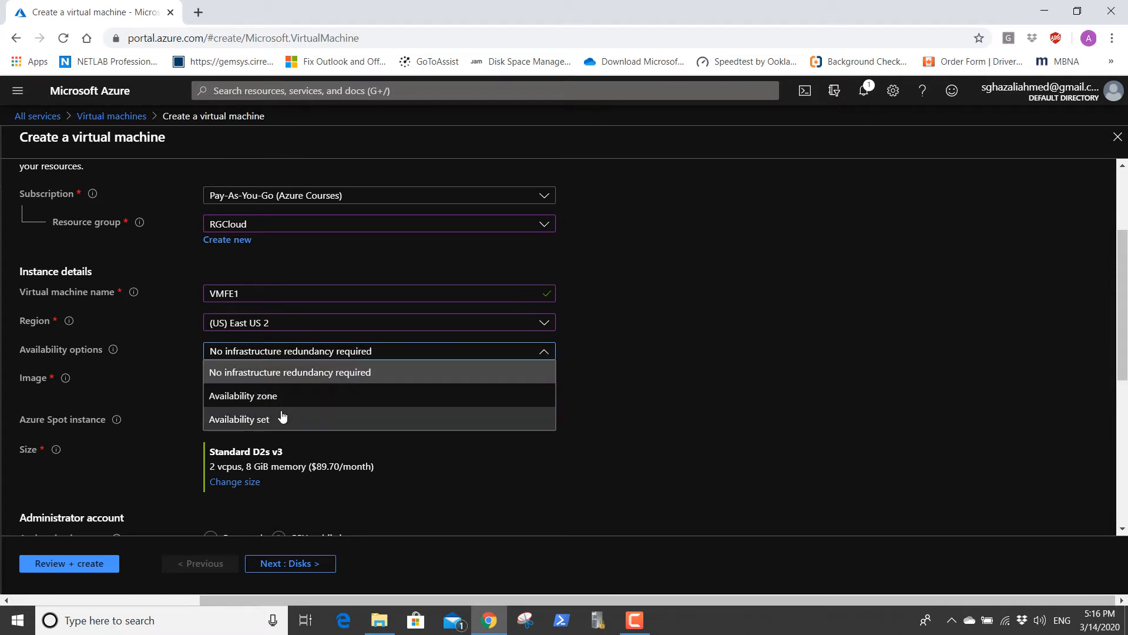
left_click(283, 418)
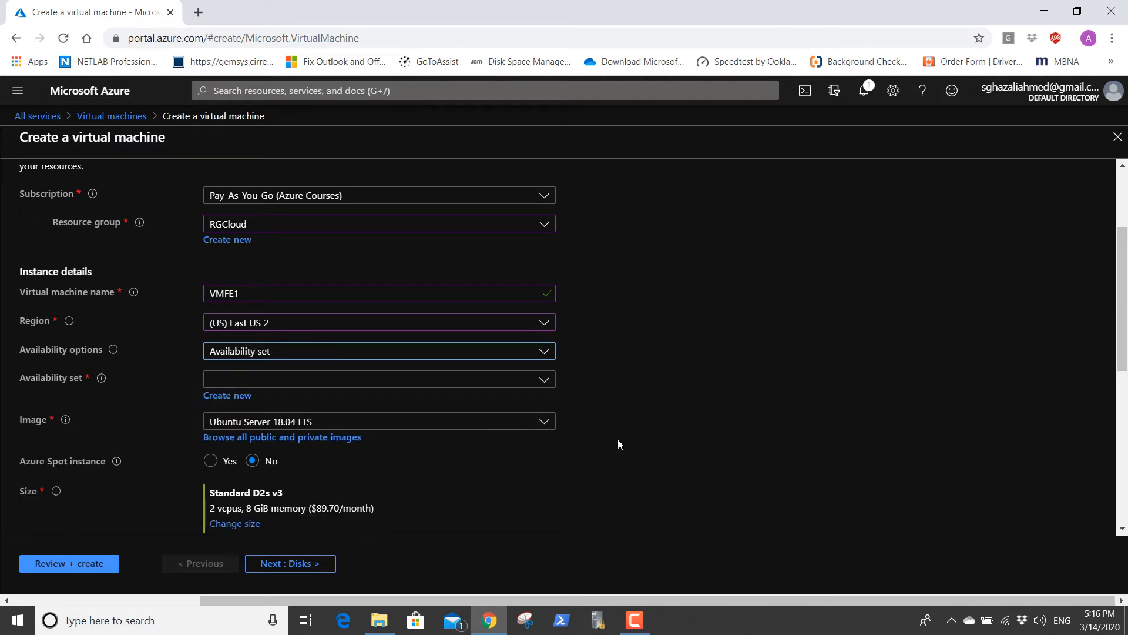
left_click(339, 384)
left_click(282, 398)
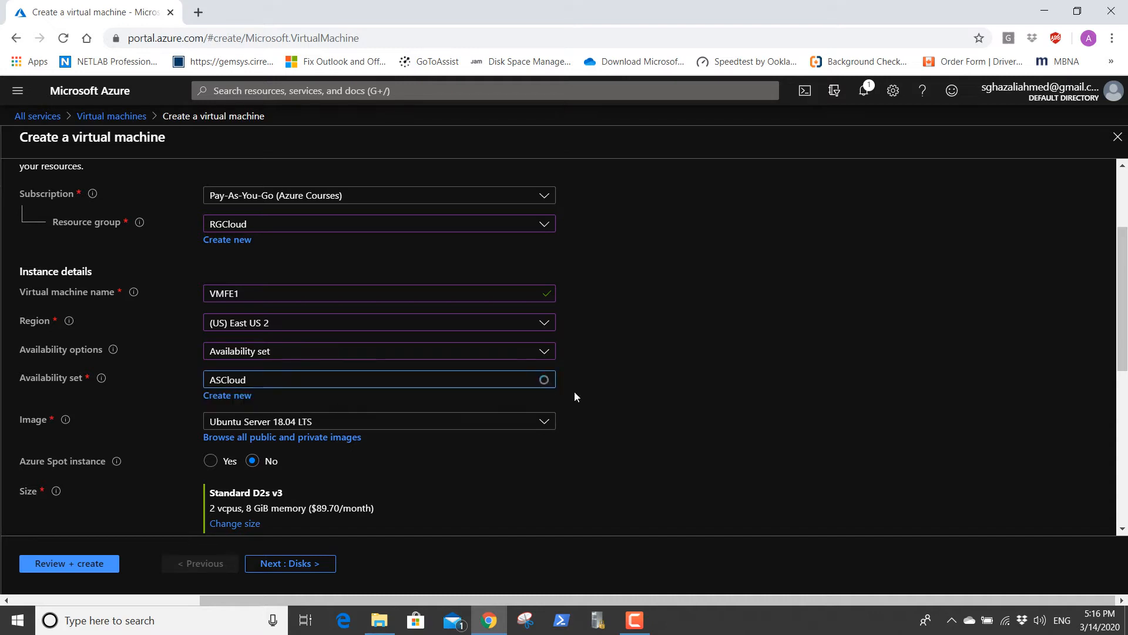
scroll(605, 321, "down", 4)
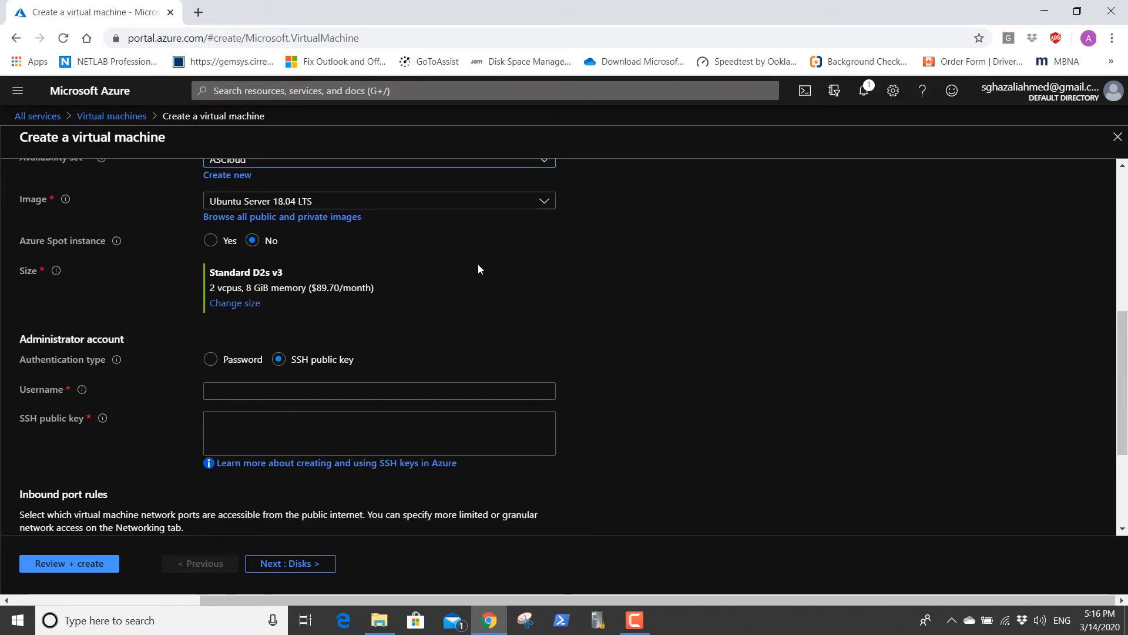
Select the Windows Server 2019 Datacenter image, which changes the size to Standard DS1 v2.
left_click(367, 203)
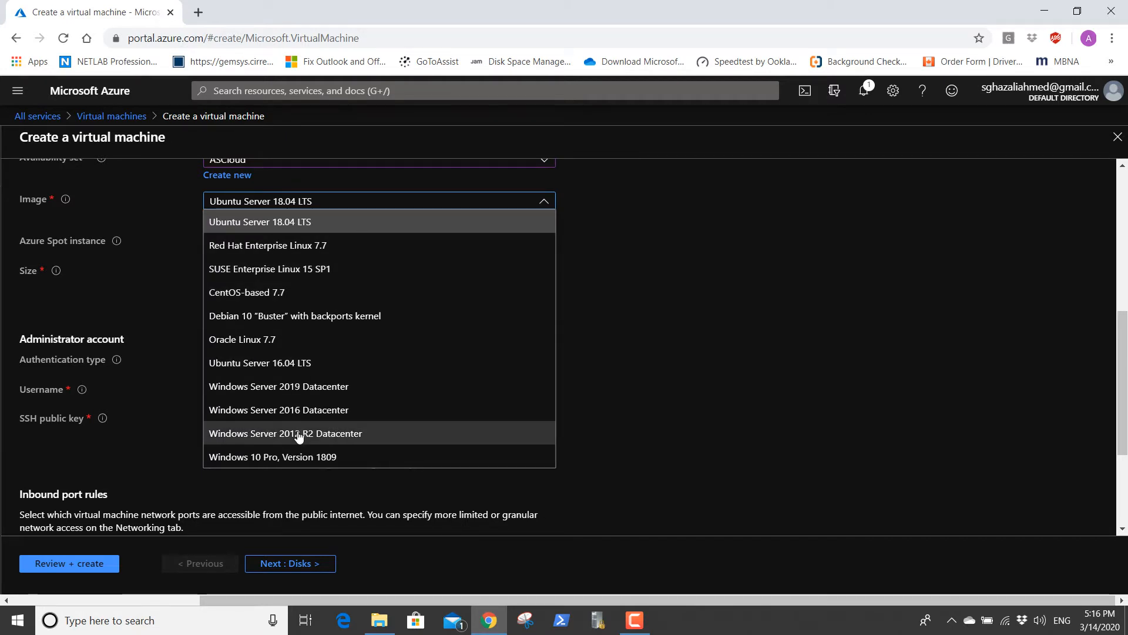
left_click(300, 389)
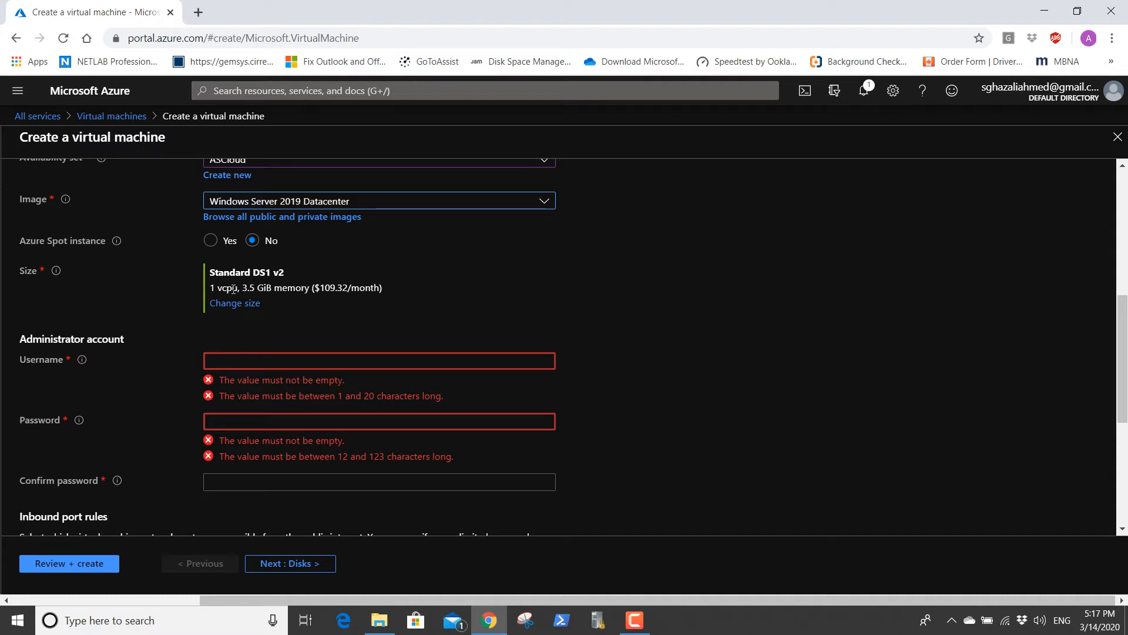
Enter AdminAccount as the administrator username, fixing the typo.
left_click(216, 358)
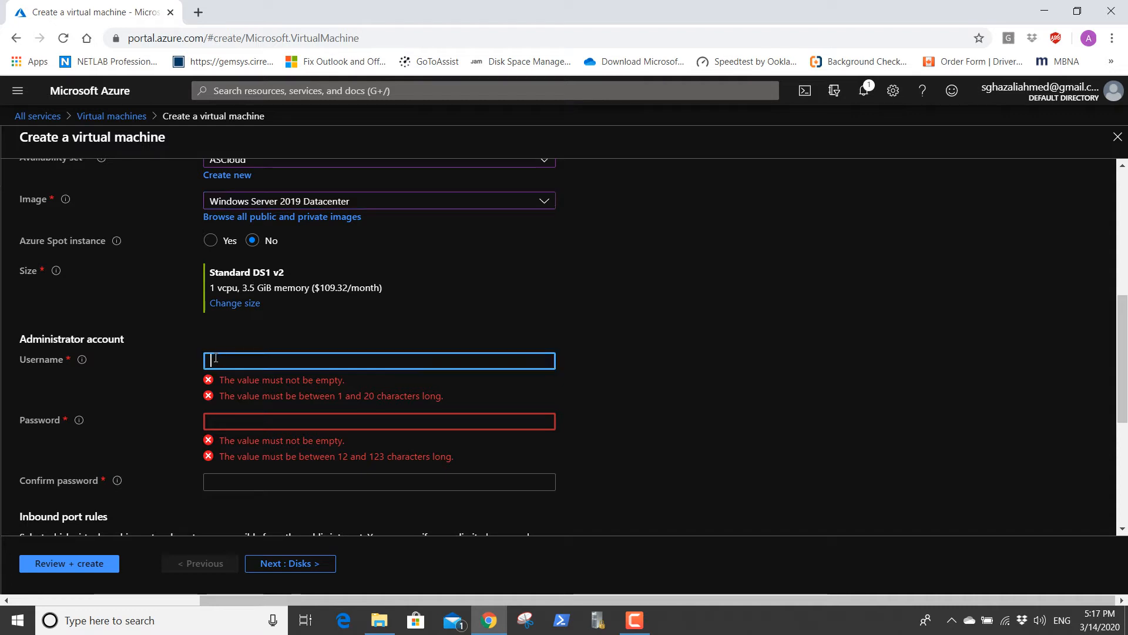
type("Ad")
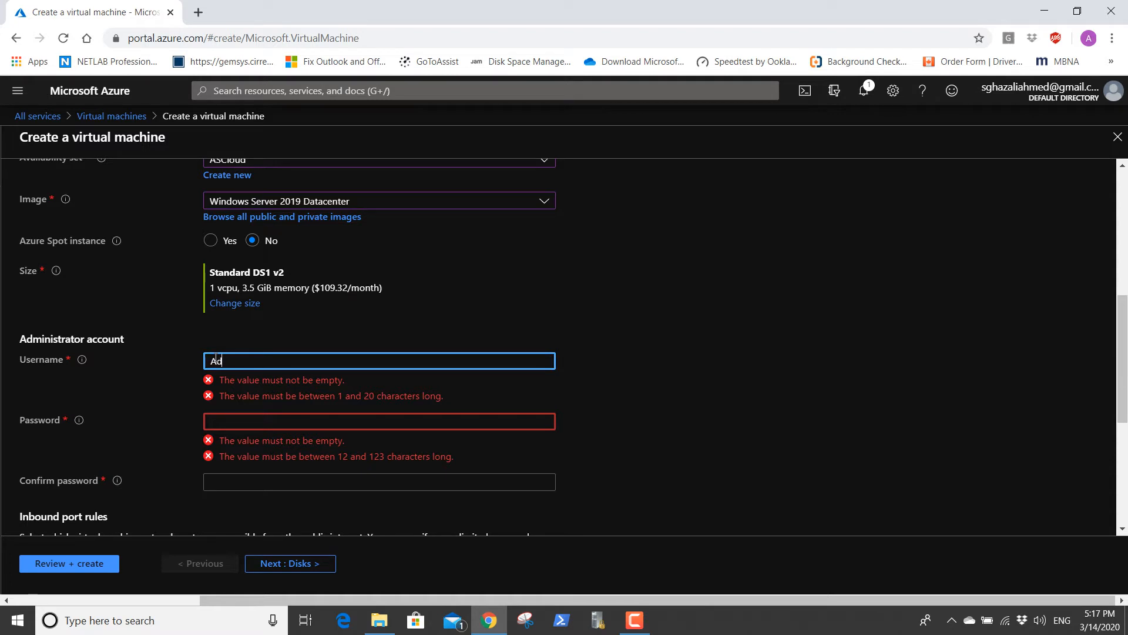
type("minAccu")
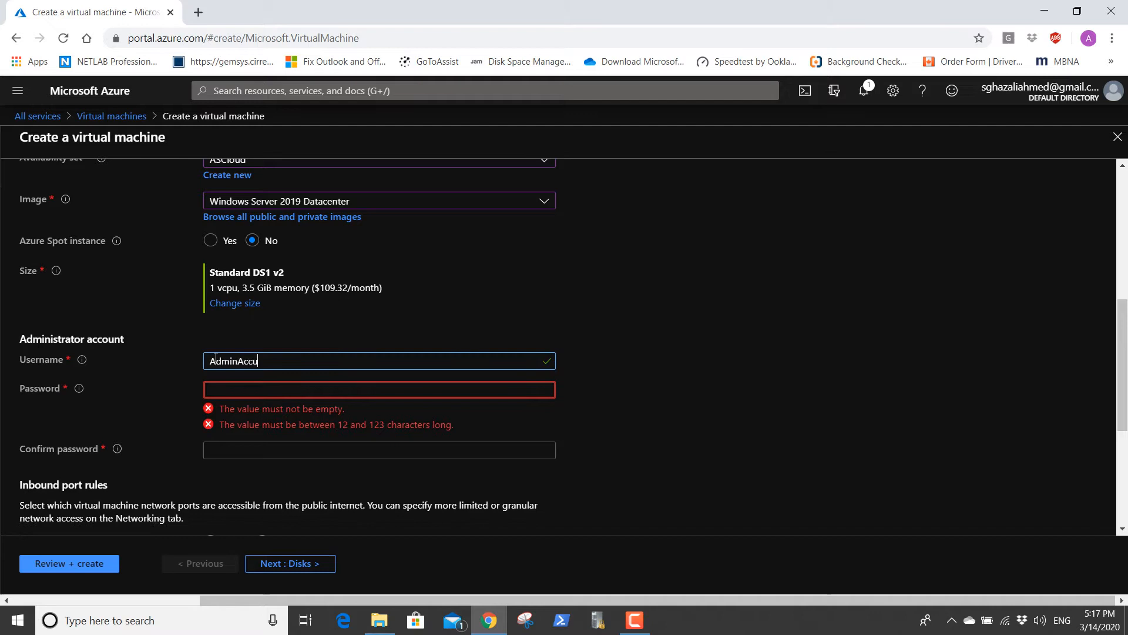
key("BackSpace")
type("ount")
Enter a 12+ character administrator password and retype it in Confirm password.
left_click(243, 389)
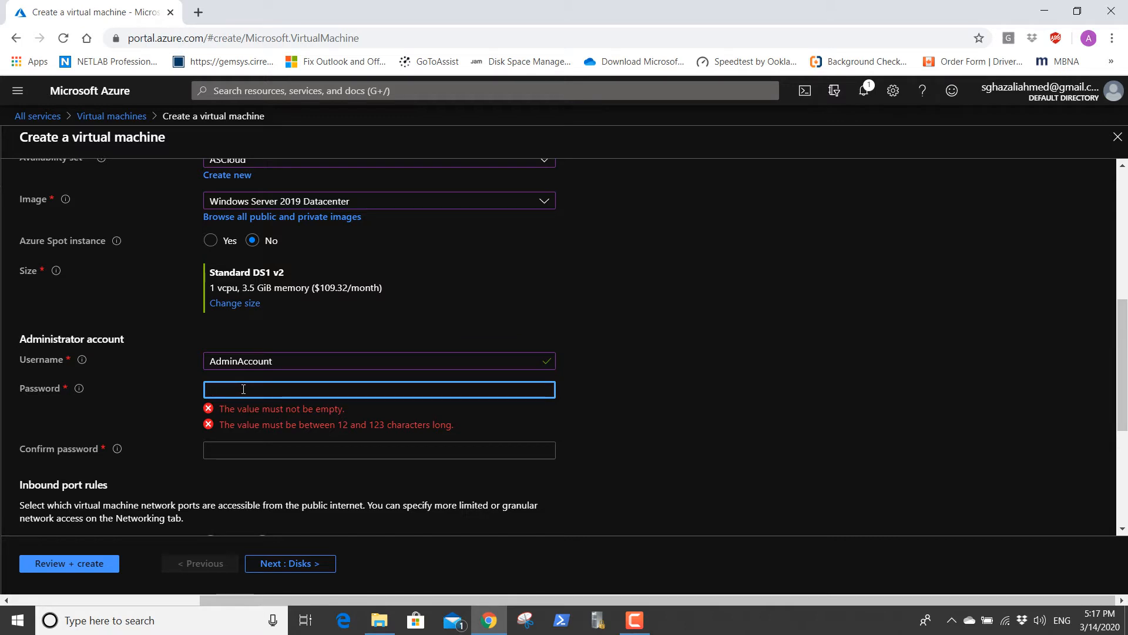
type("••••••••")
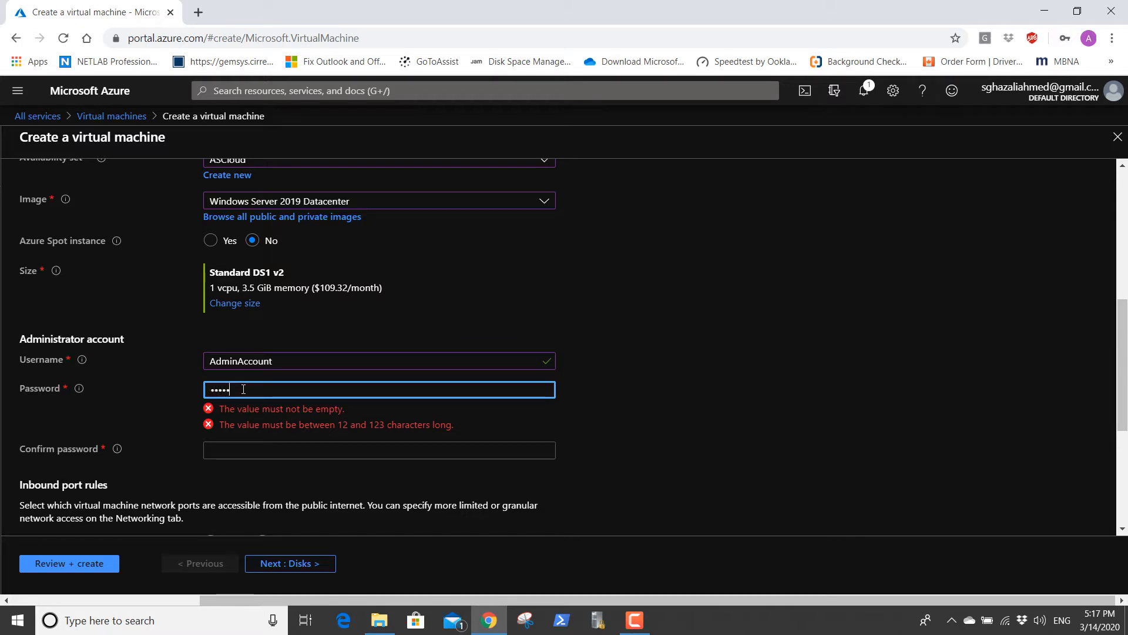
key("Tab")
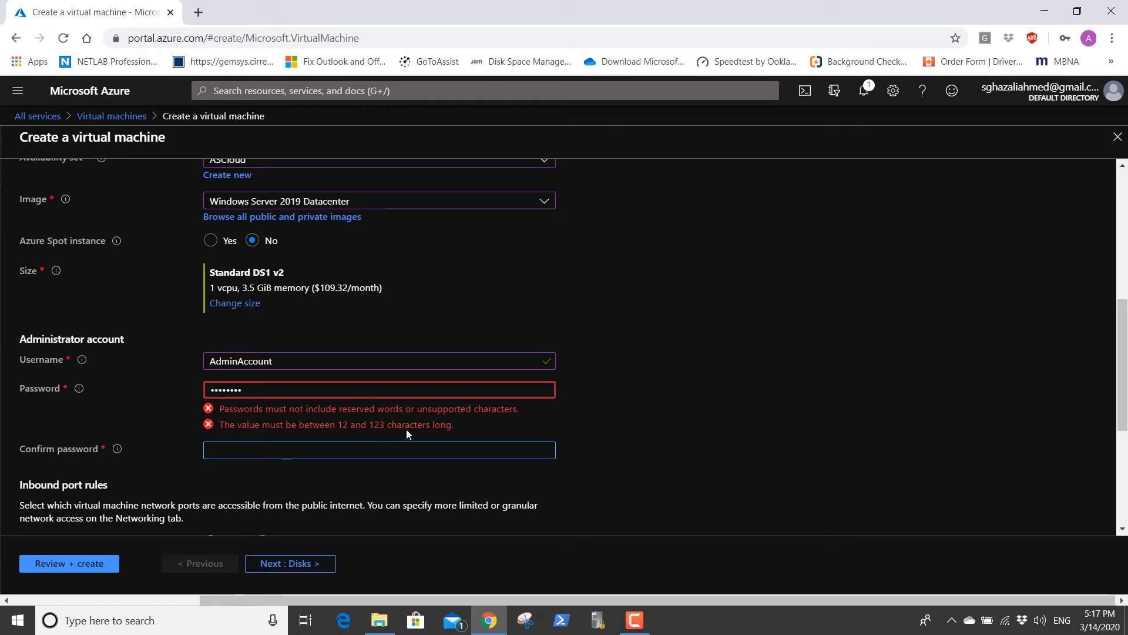
left_click_drag(245, 394, 168, 380)
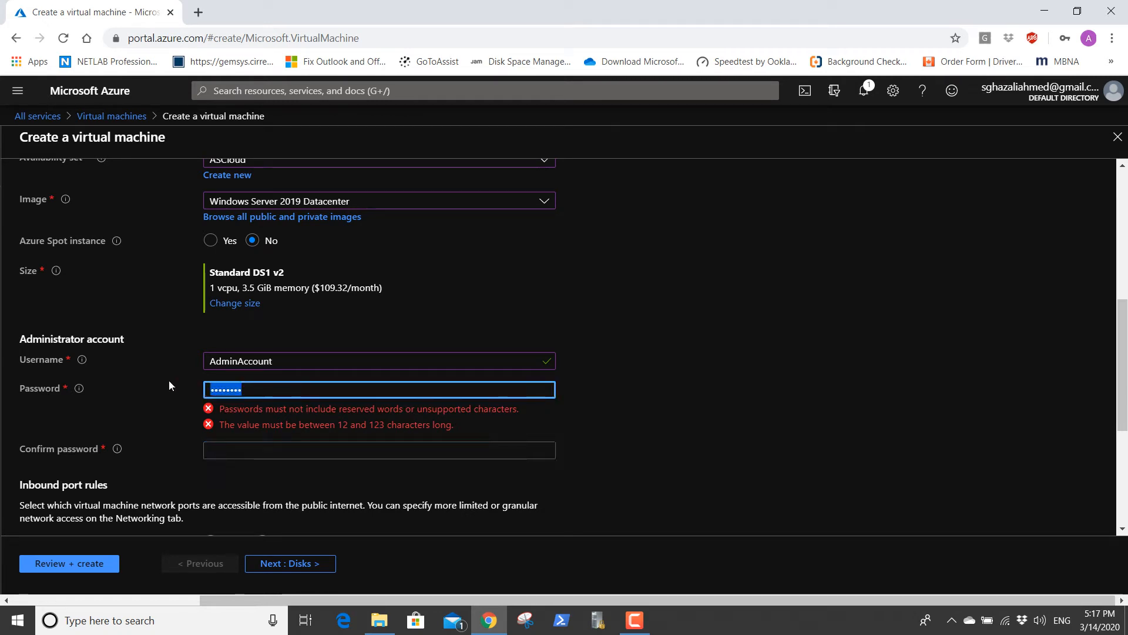
type("********")
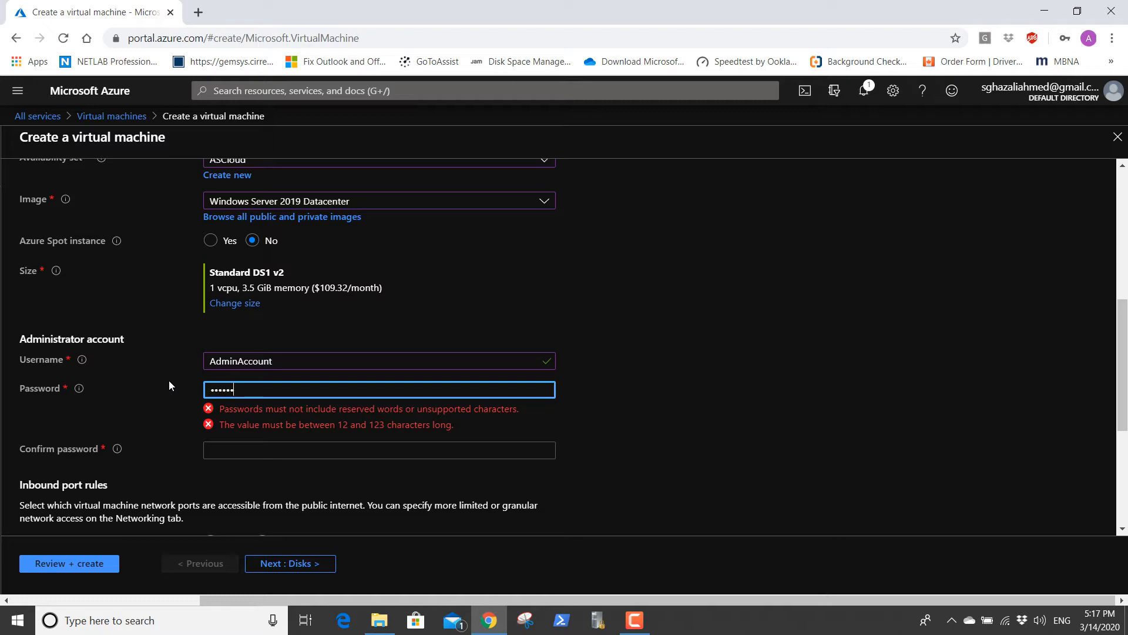
type("*******")
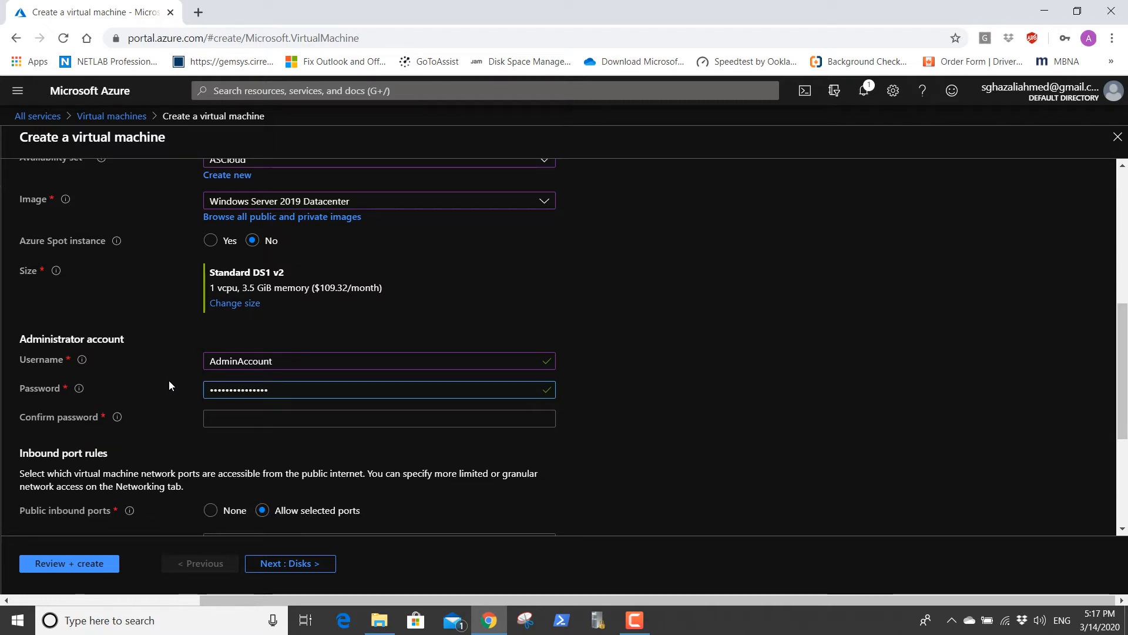
key("Tab")
type("***********")
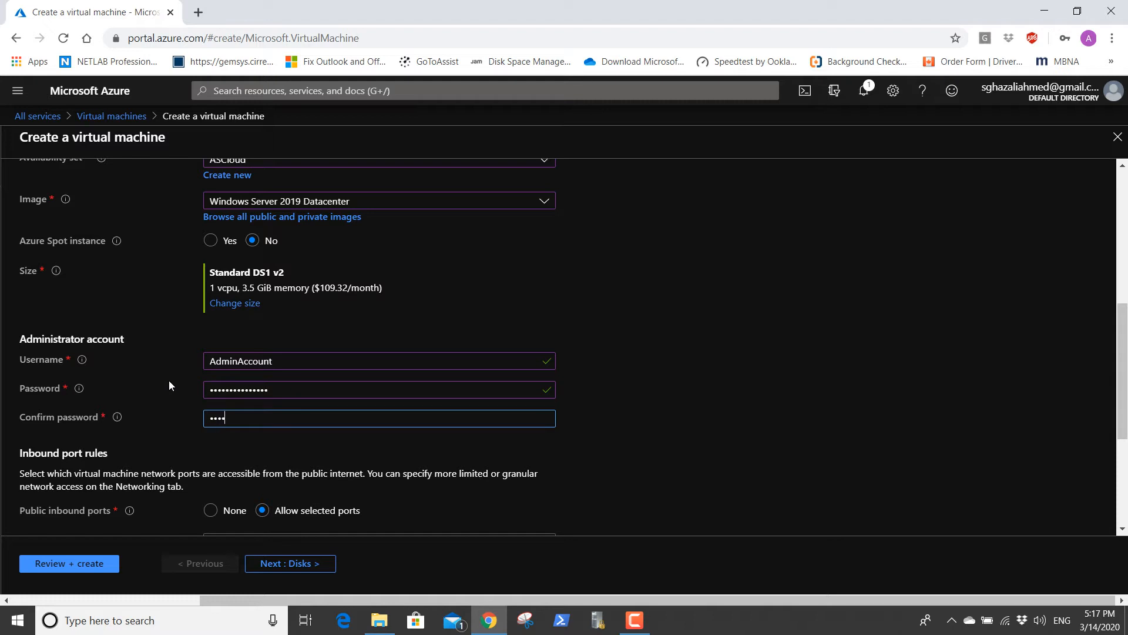
type("••")
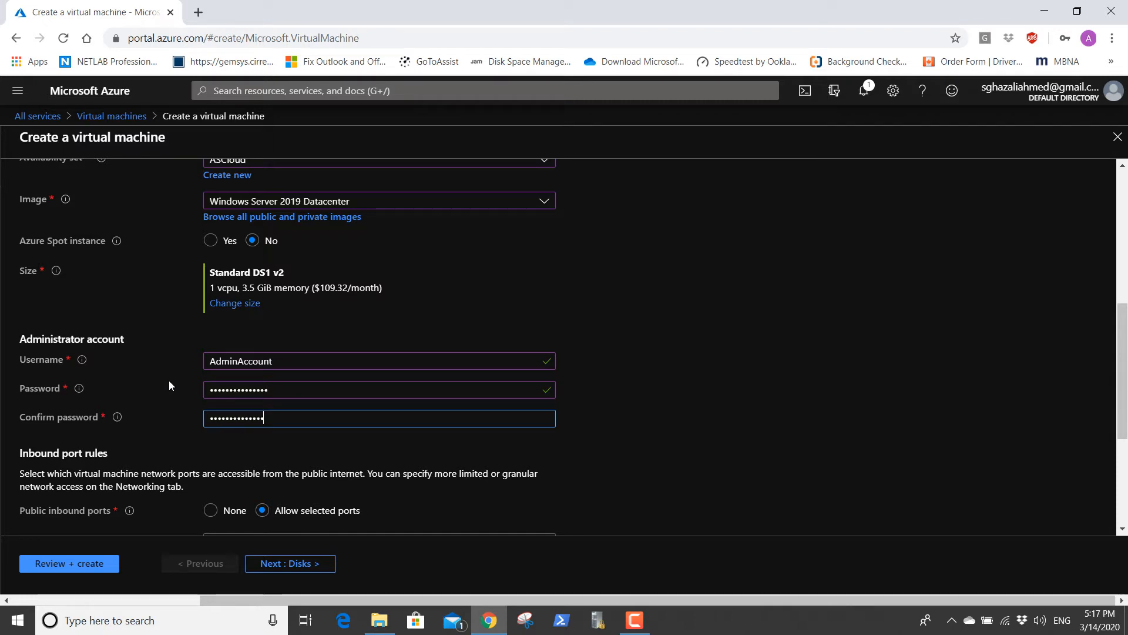
key("shift+Tab")
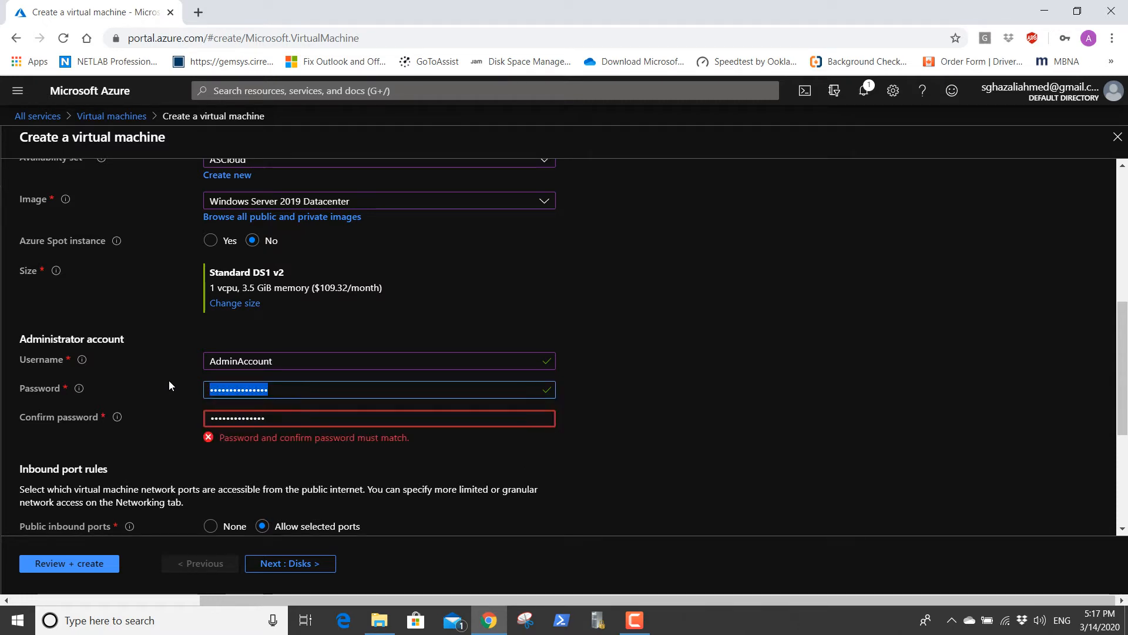
type("•••••••••••••••")
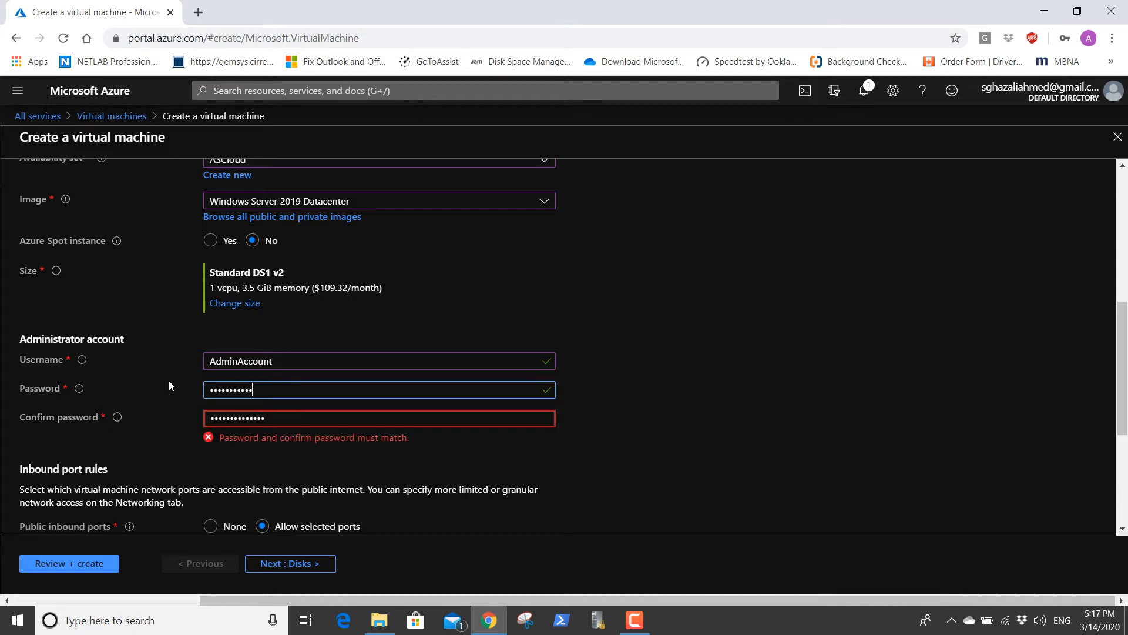
key("Tab")
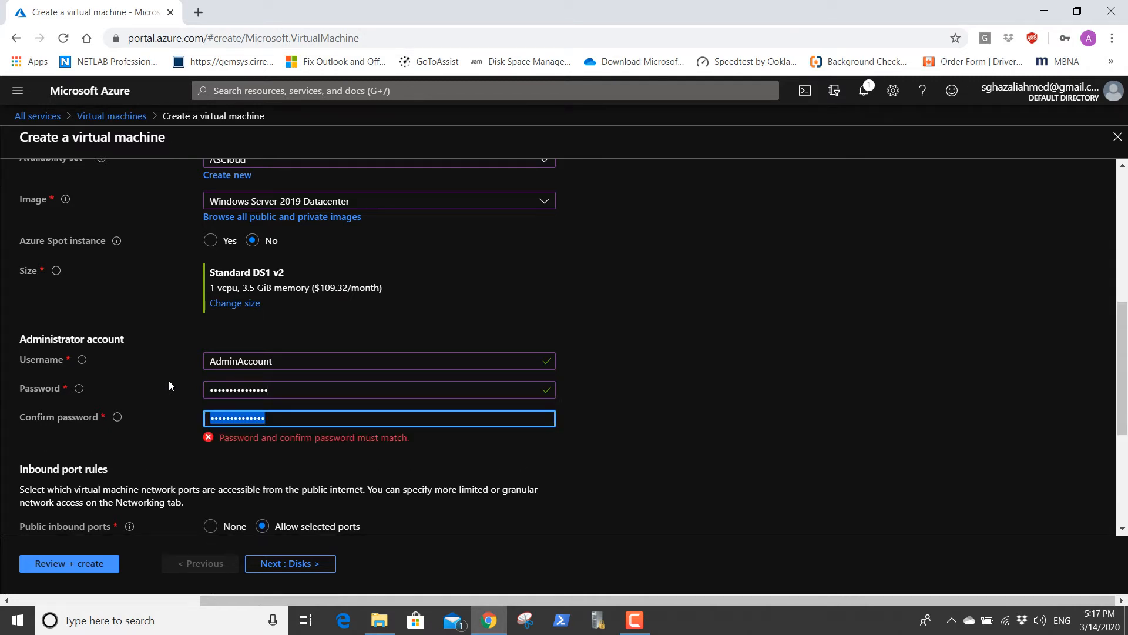
type("•••••••••••••••")
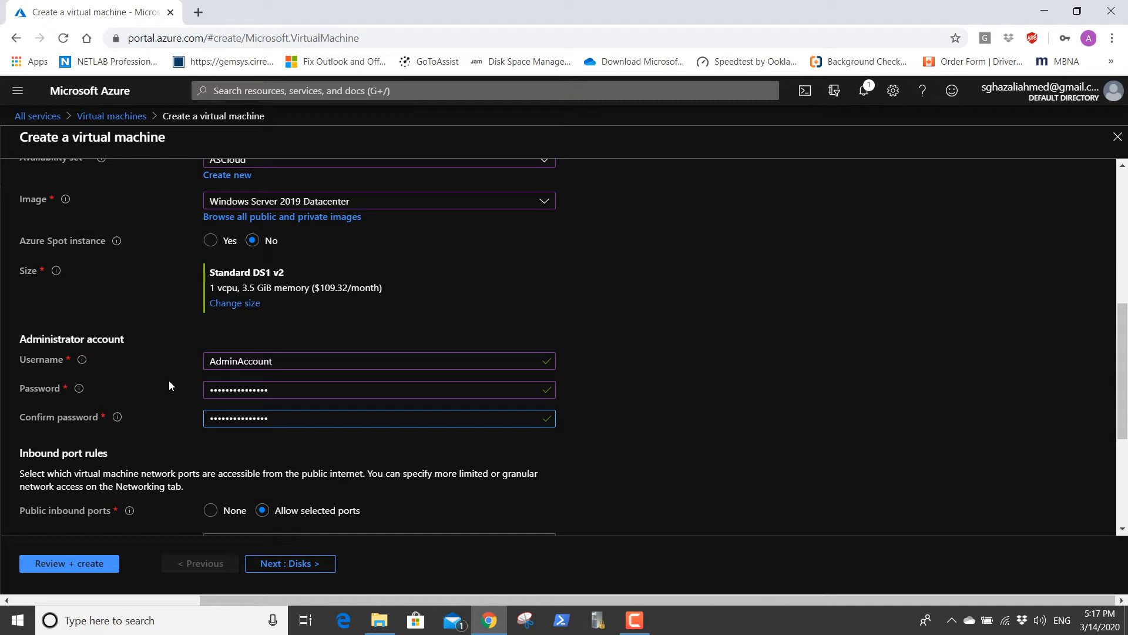
scroll(385, 277, "down", 4)
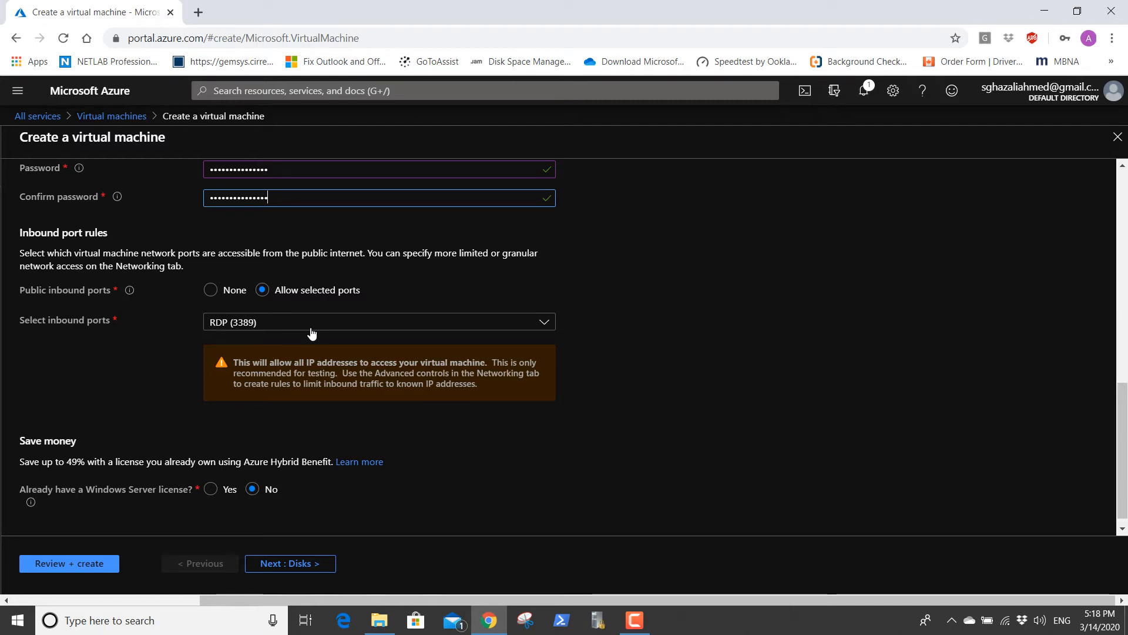
scroll(544, 357, "down", 1)
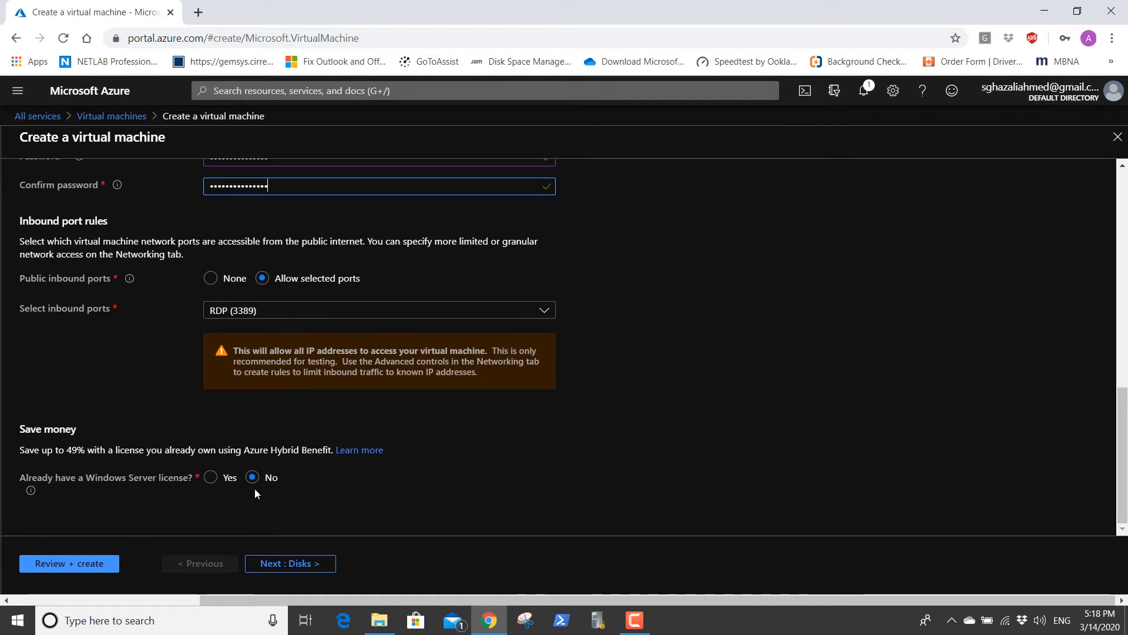
scroll(459, 442, "up", 3)
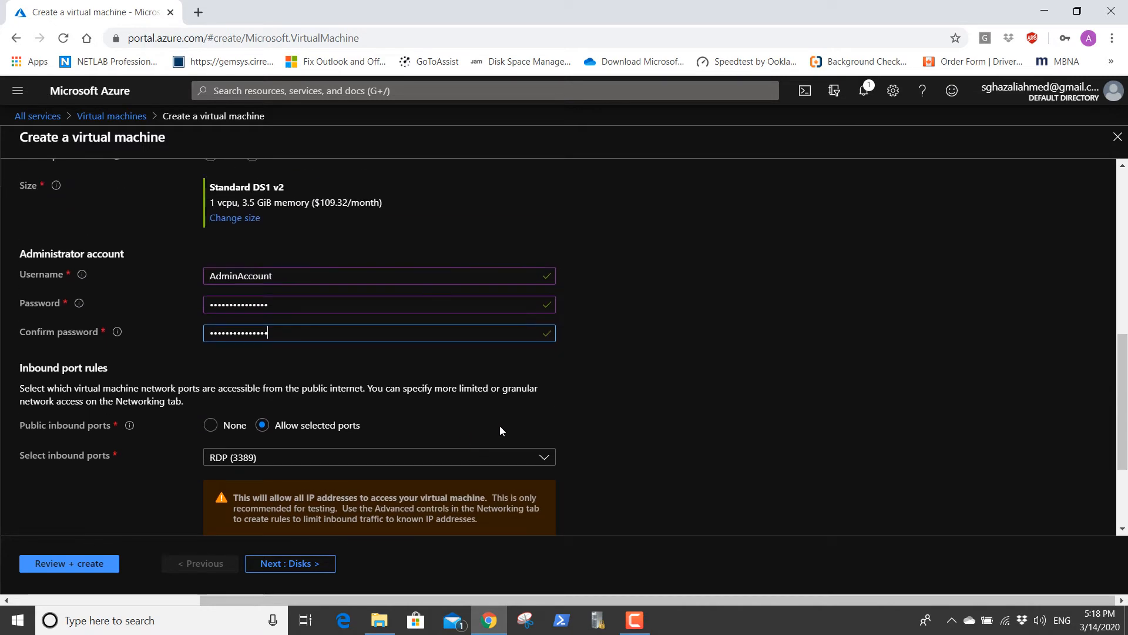
scroll(568, 401, "up", 4)
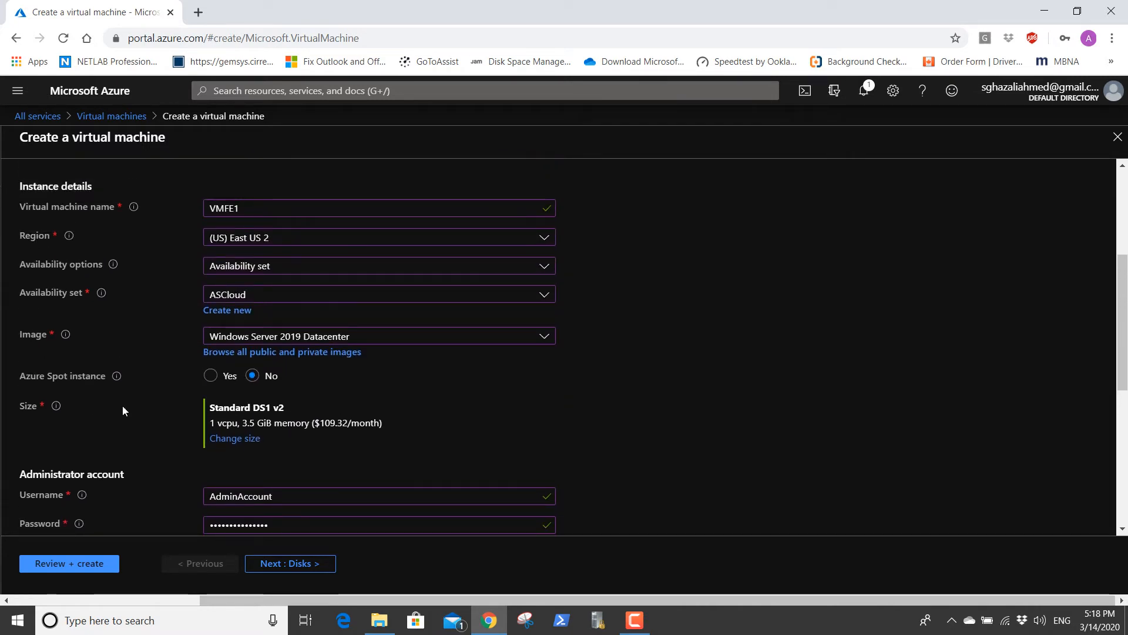
scroll(363, 403, "up", 4)
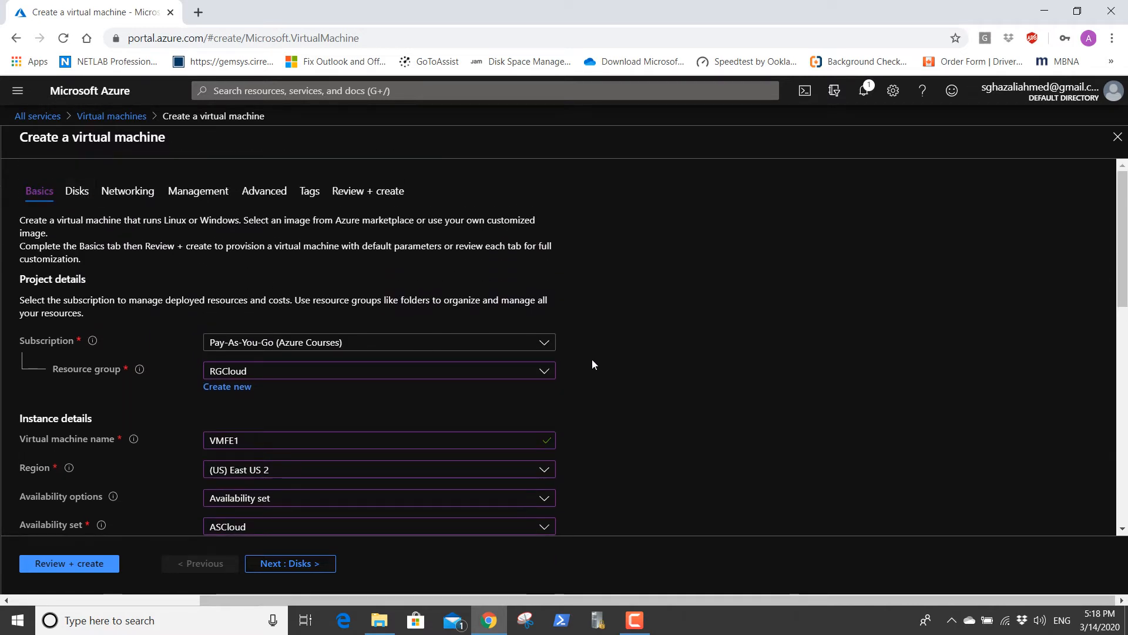
scroll(592, 362, "down", 5)
scroll(594, 361, "down", 5)
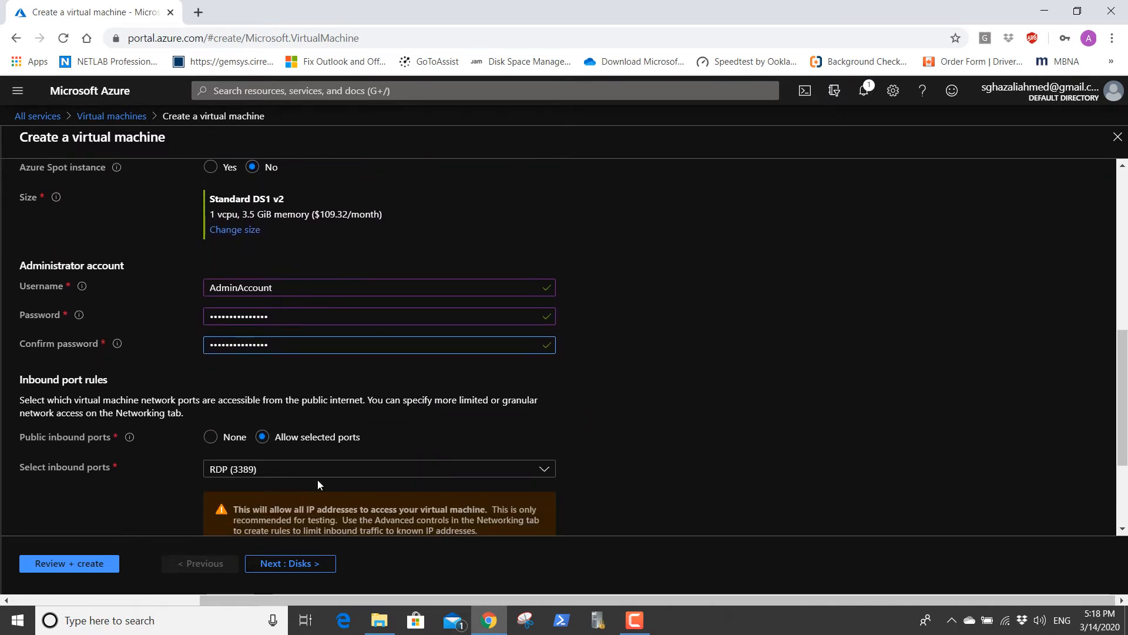
scroll(317, 479, "up", 10)
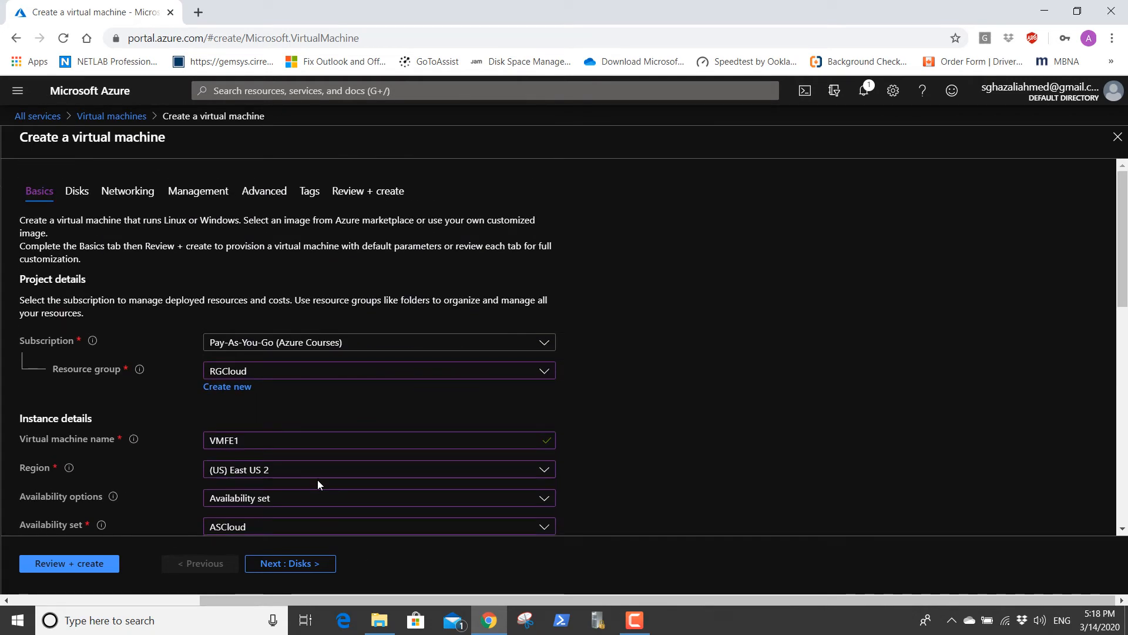
On the Disks tab, change the OS disk type from Premium SSD to Standard HDD.
left_click(77, 191)
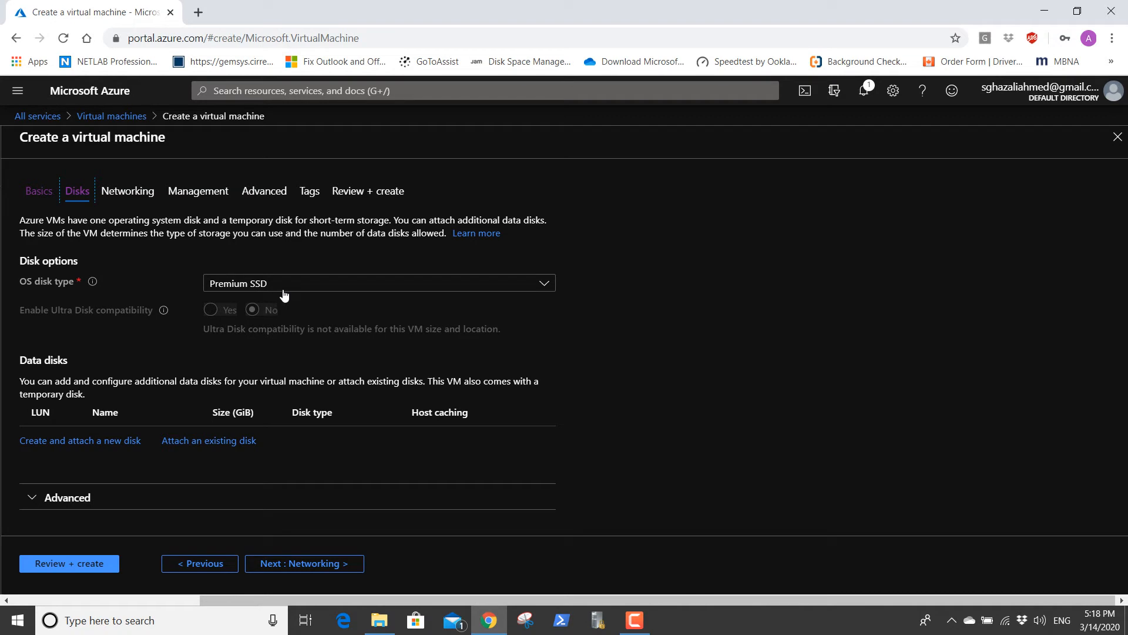
left_click(284, 295)
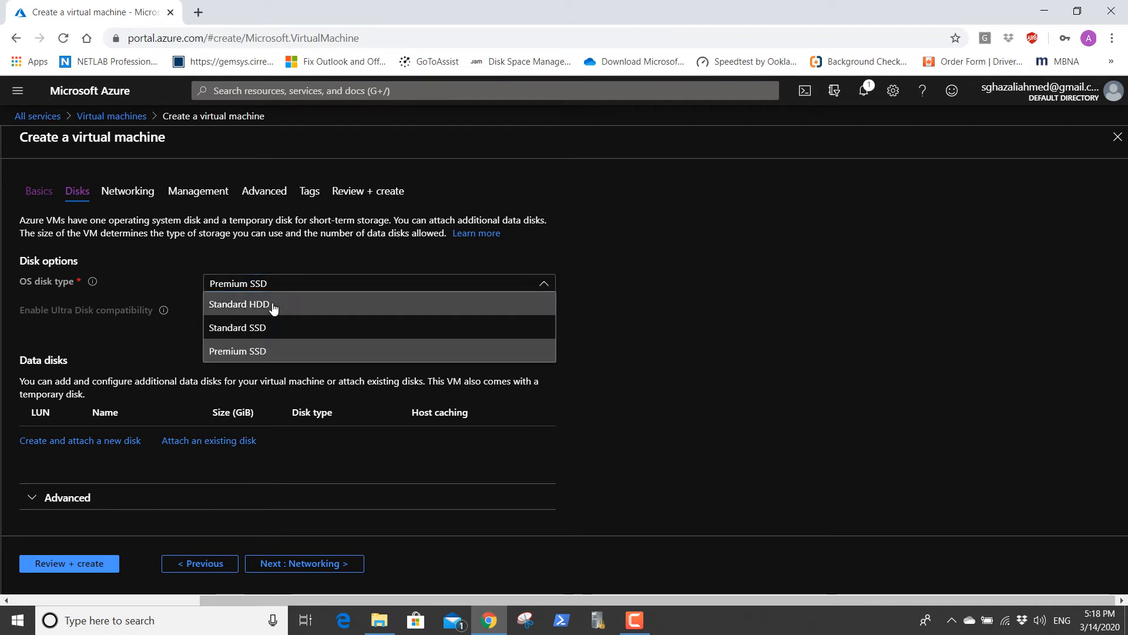
left_click(273, 306)
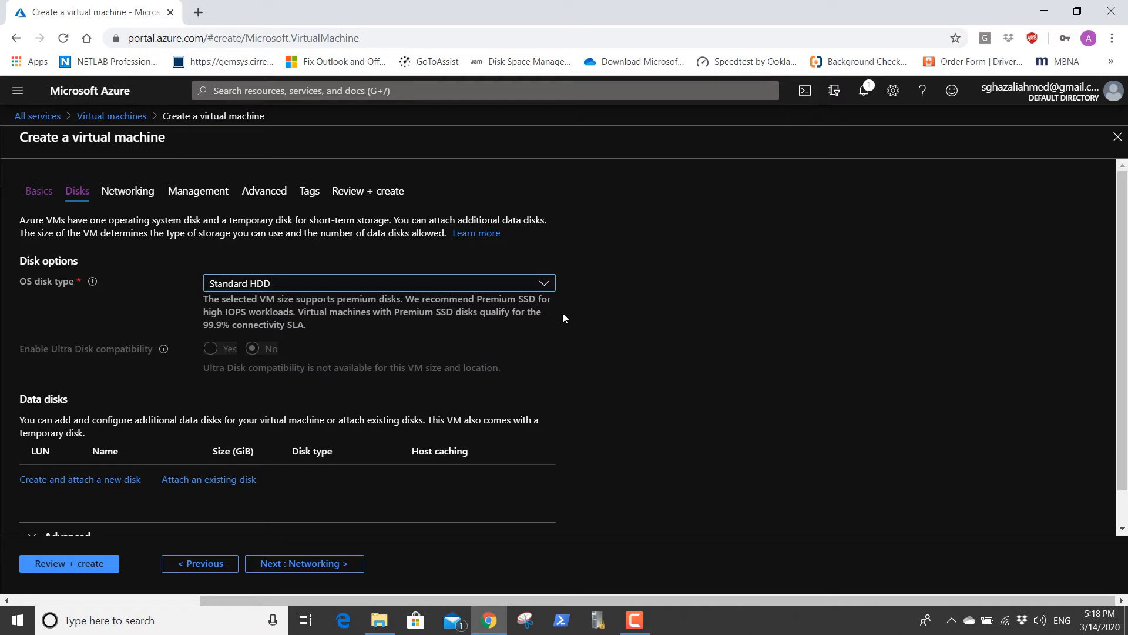
scroll(562, 318, "down", 1)
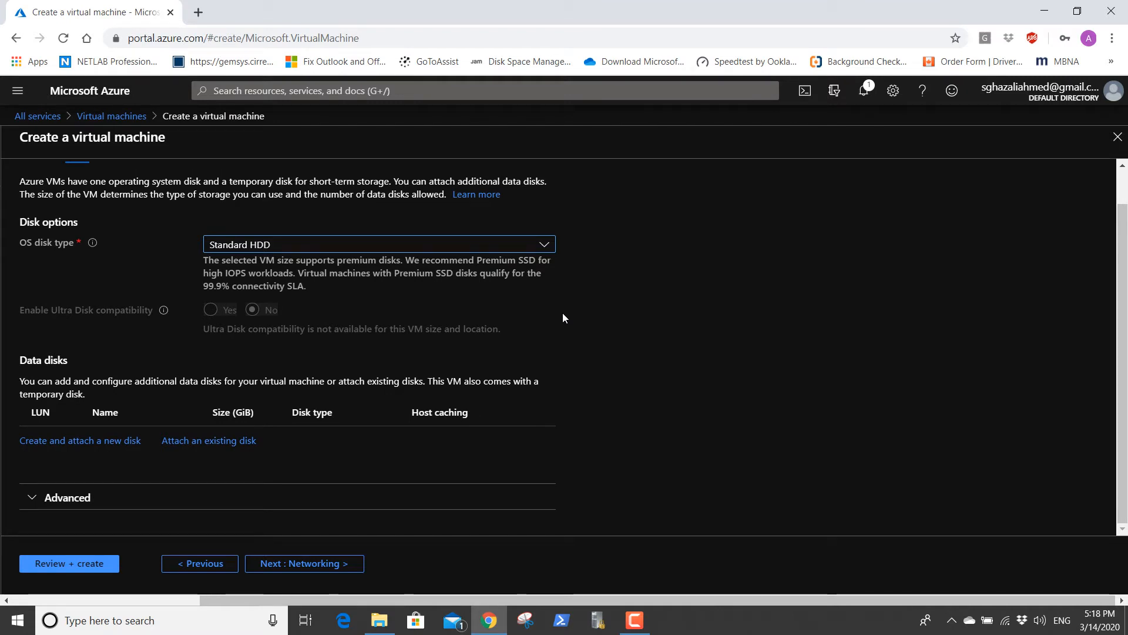
scroll(130, 229, "up", 1)
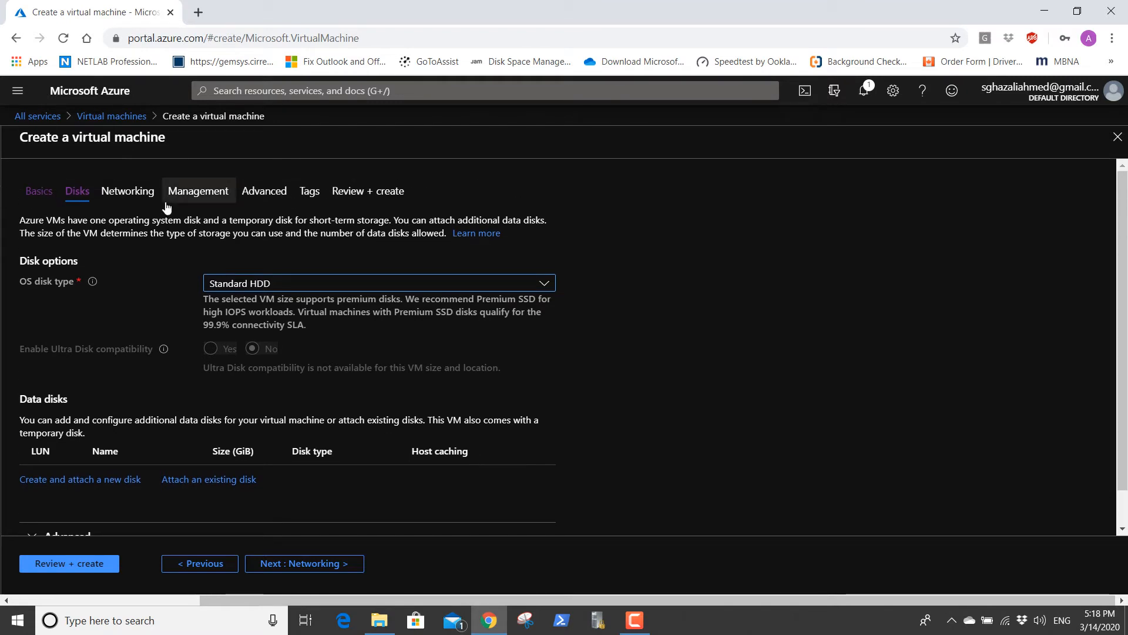
Put the VM on Web-Subnet (10.1.1.0/24) and choose a Basic NIC security group.
left_click(133, 198)
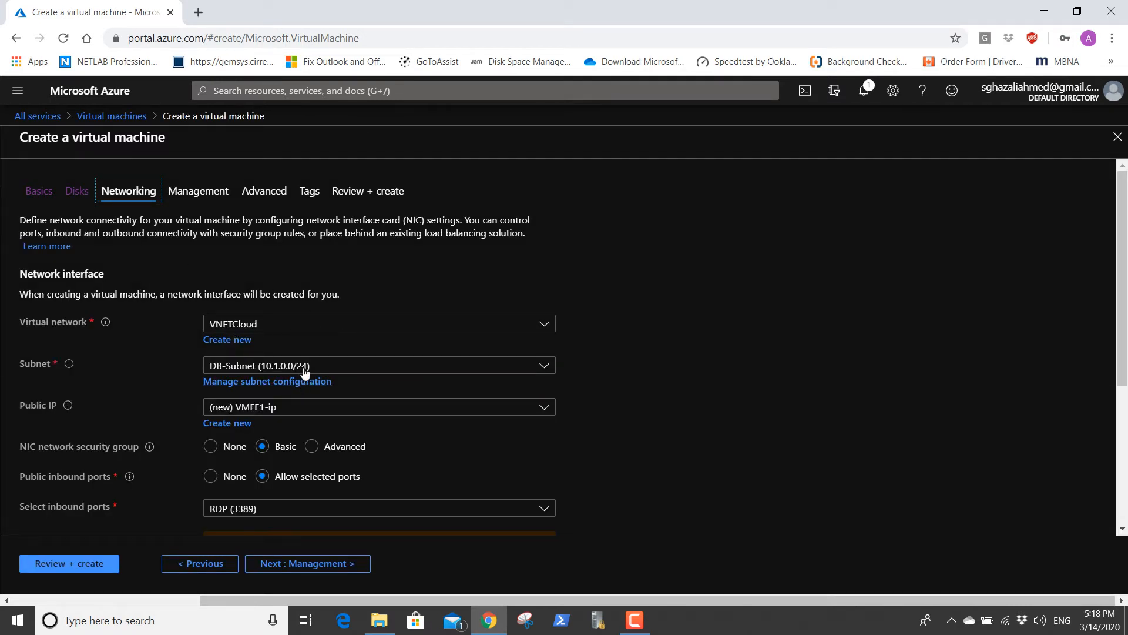
left_click(375, 369)
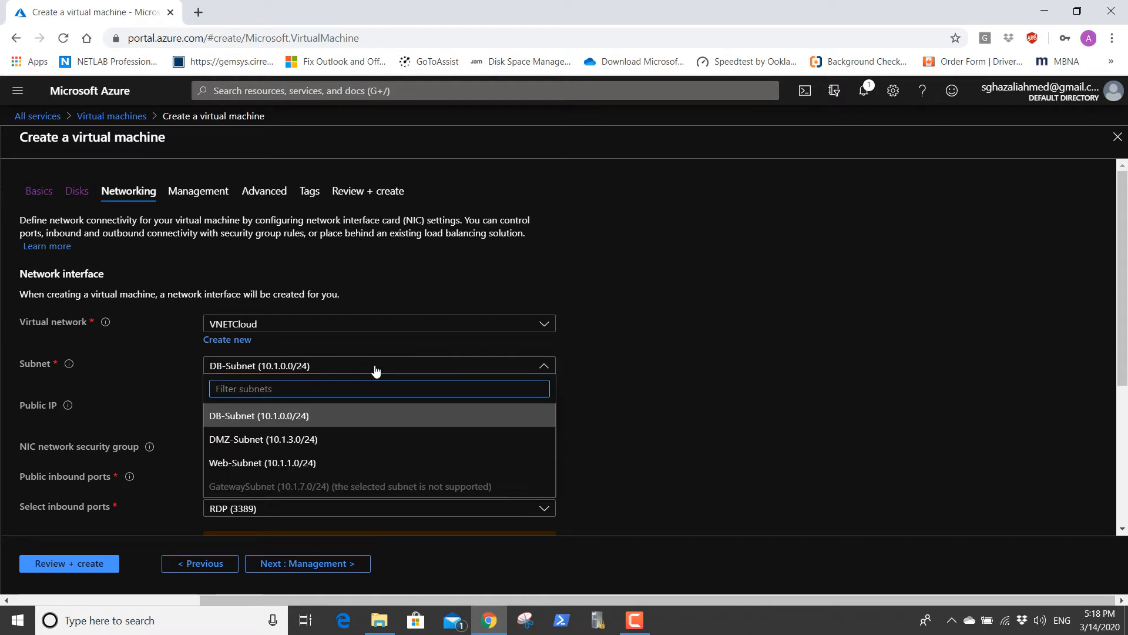
left_click(305, 469)
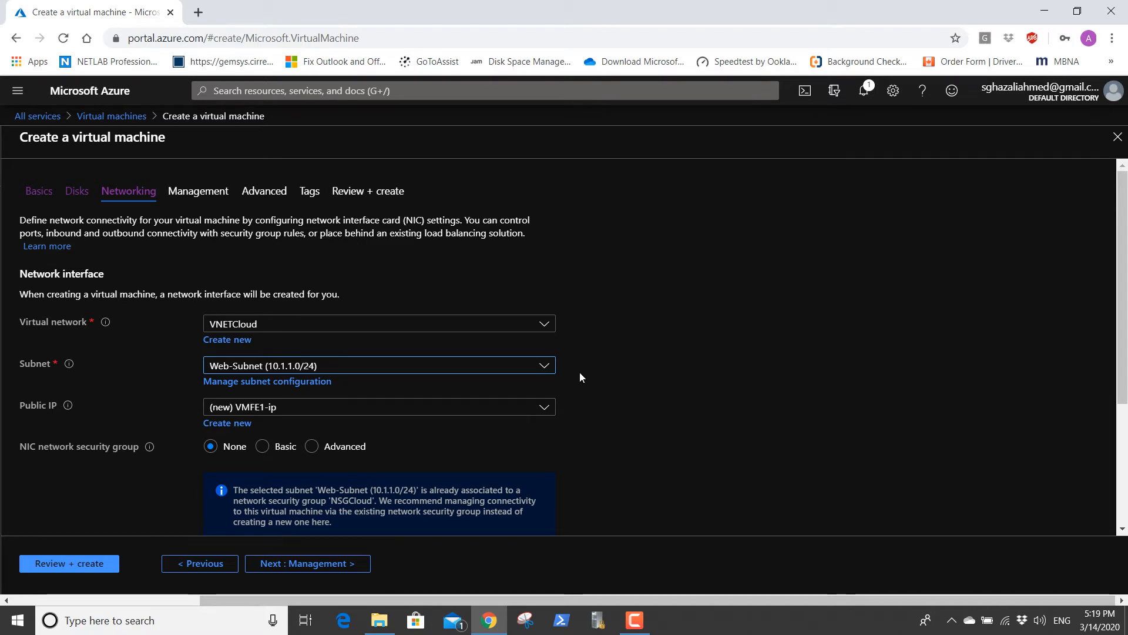
scroll(580, 372, "down", 3)
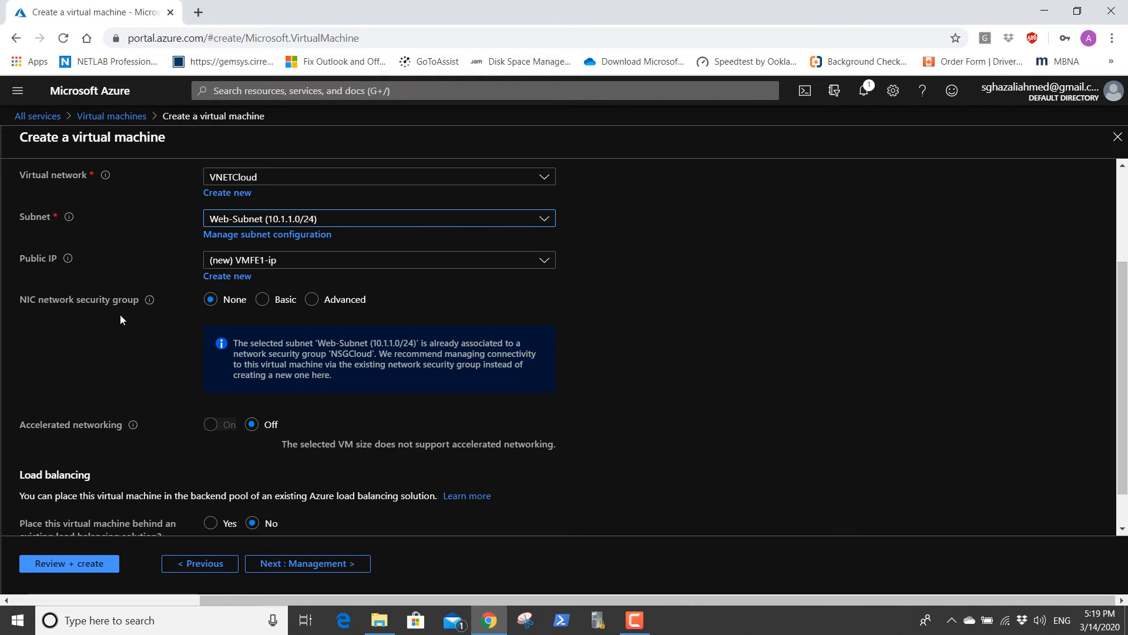
left_click(261, 300)
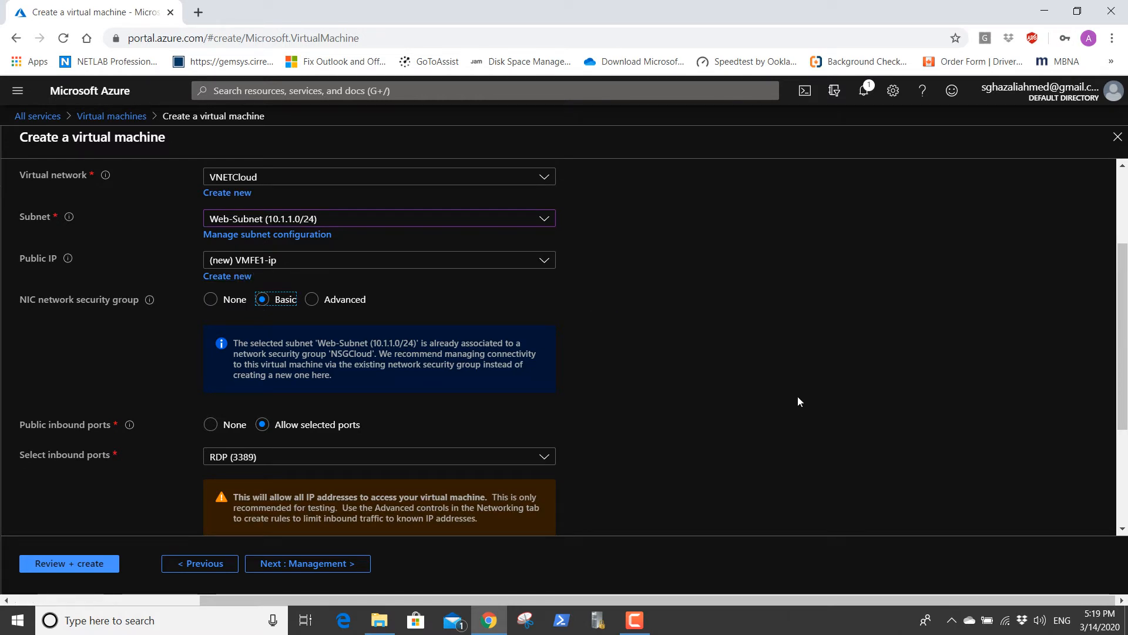
scroll(643, 317, "down", 2)
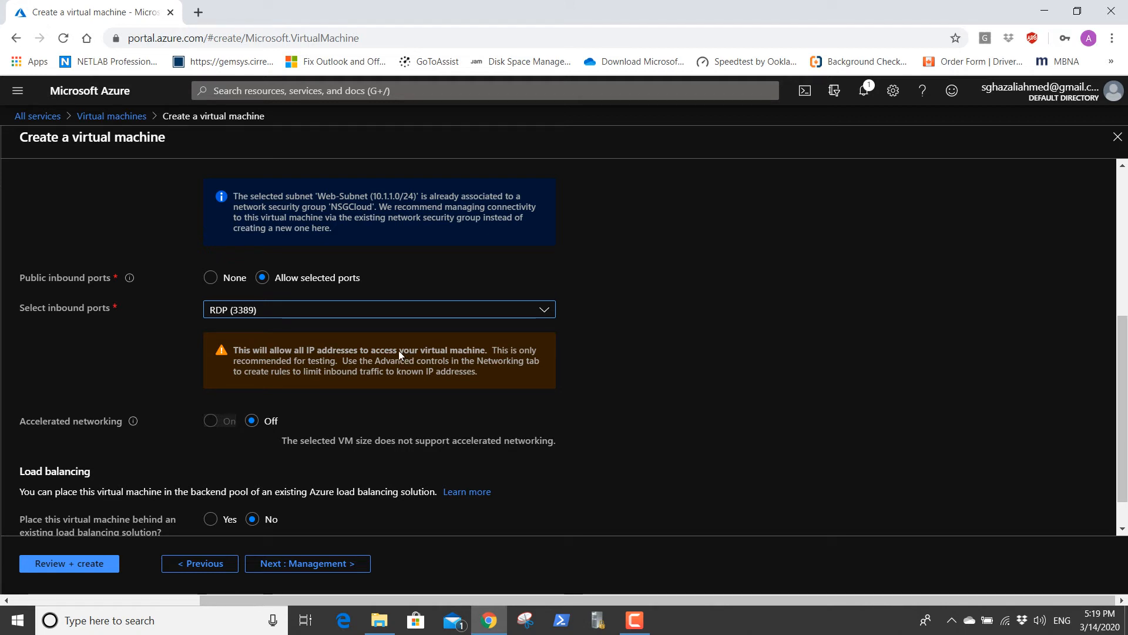
Try the Advanced NIC security group with VMFE1-nsg, then switch back to Basic.
scroll(380, 290, "up", 1)
scroll(379, 292, "up", 3)
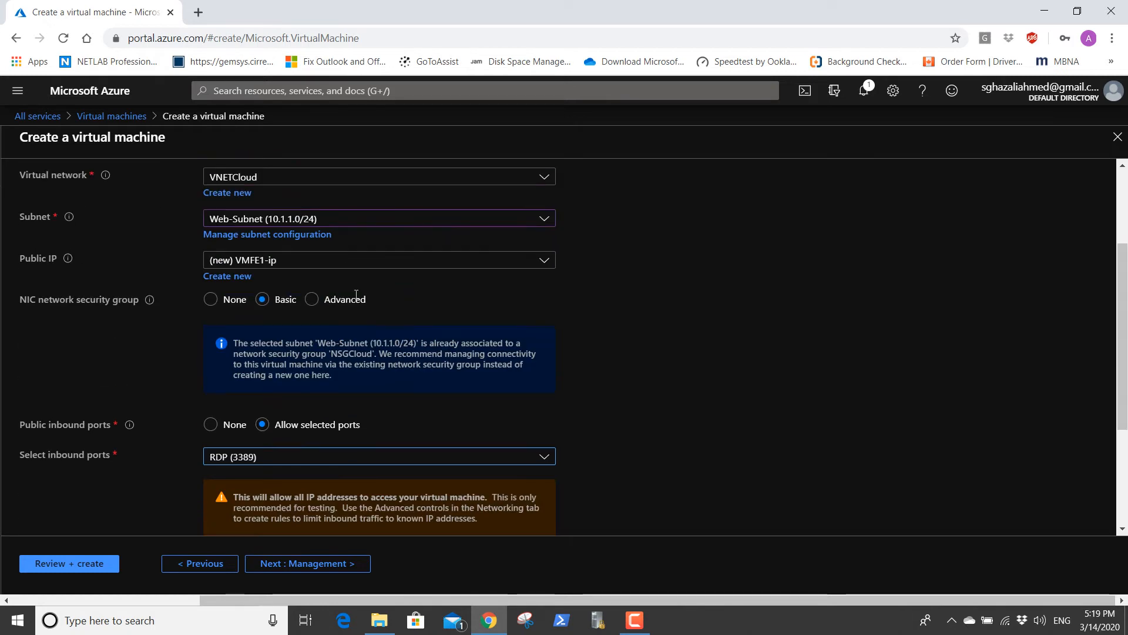
left_click(311, 300)
scroll(360, 309, "down", 3)
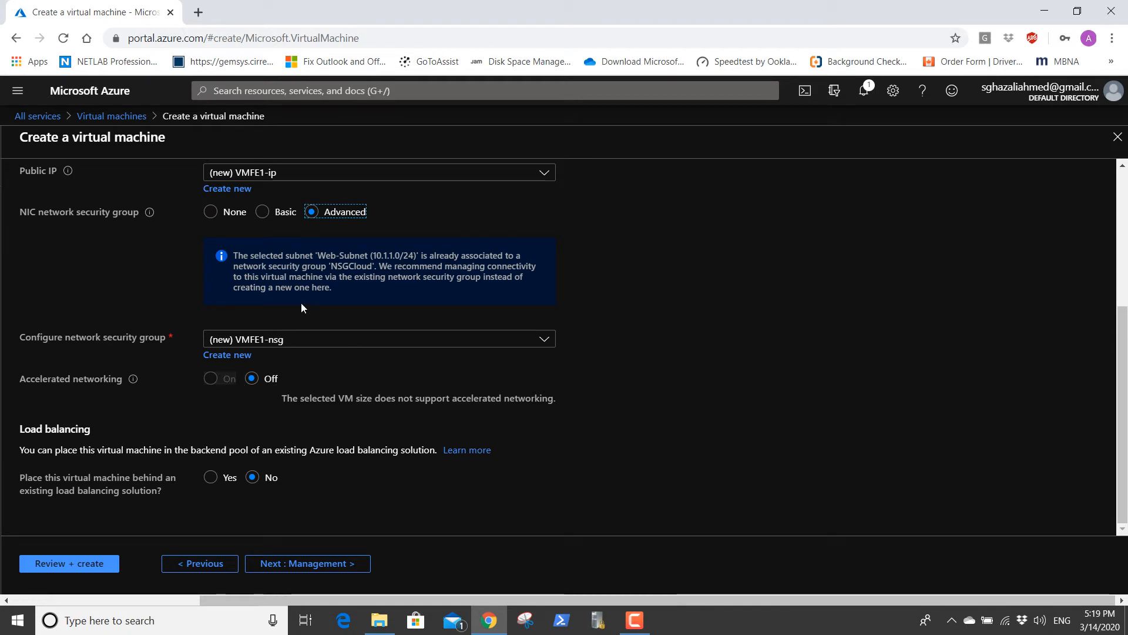
left_click(354, 340)
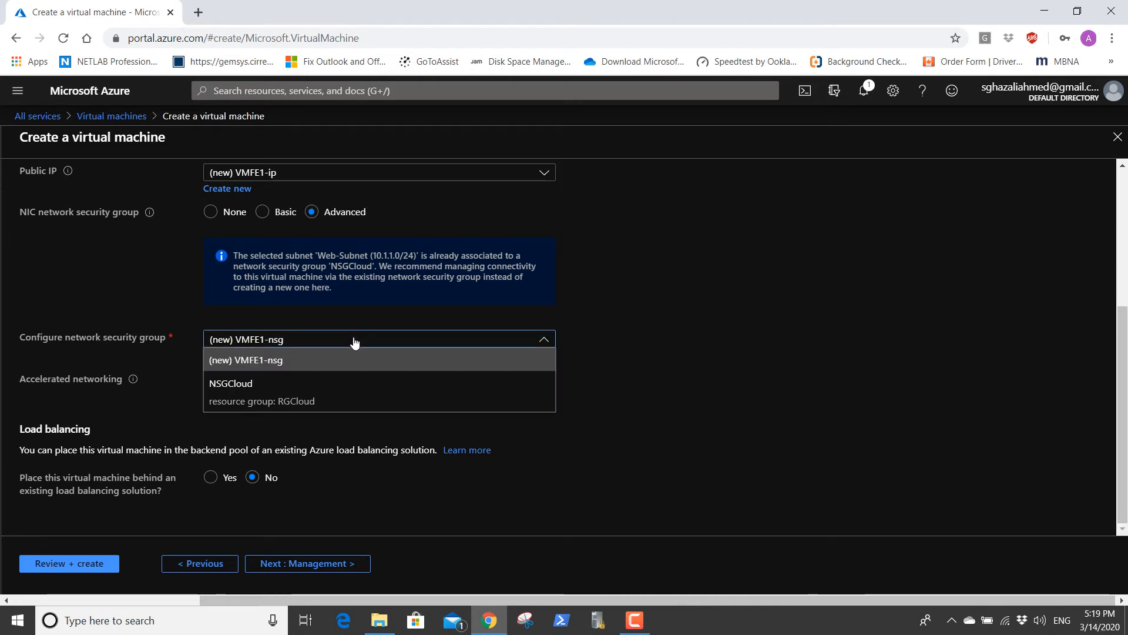
left_click(352, 341)
scroll(611, 400, "up", 2)
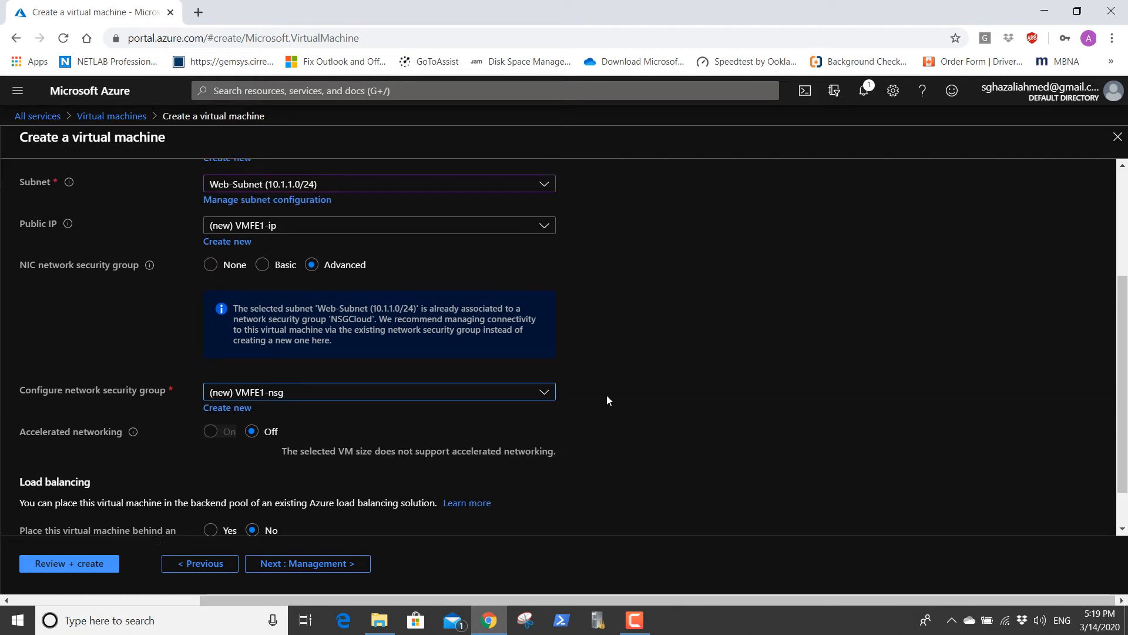
scroll(286, 372, "up", 3)
scroll(305, 365, "down", 3)
left_click(262, 285)
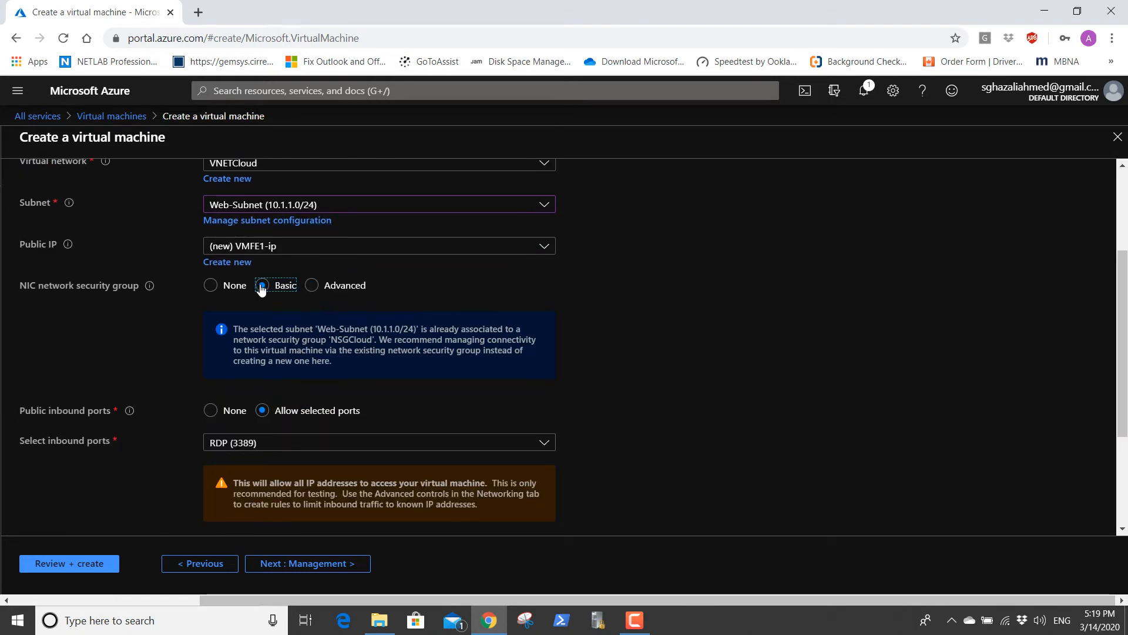
scroll(662, 359, "down", 3)
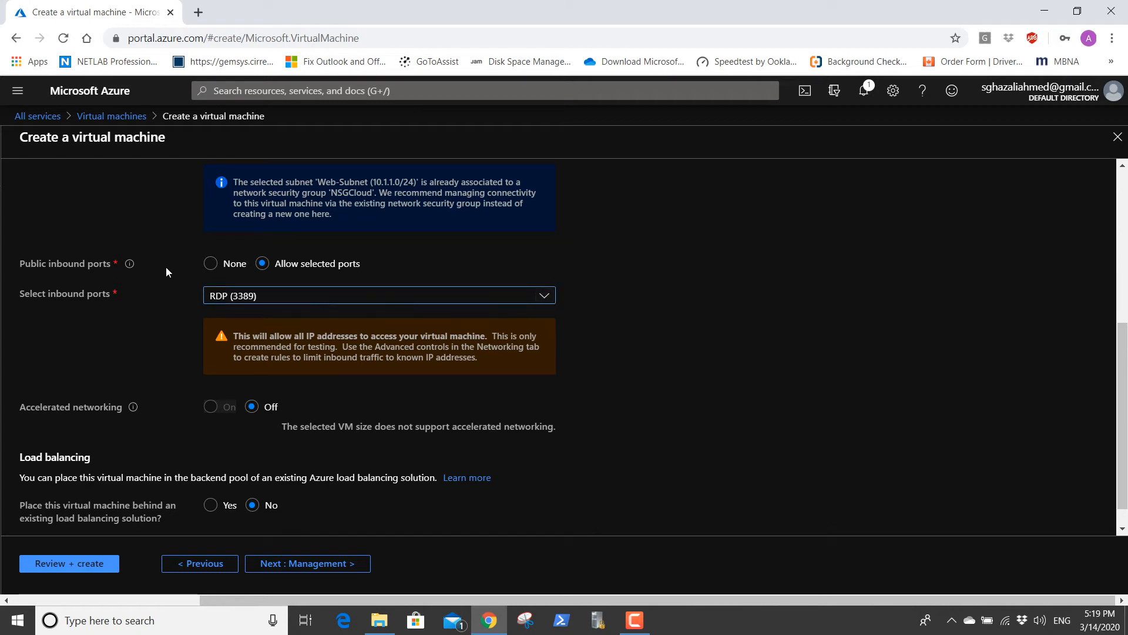
Toggle public inbound ports to None and back to Allow selected ports, leaving ports empty.
left_click(211, 264)
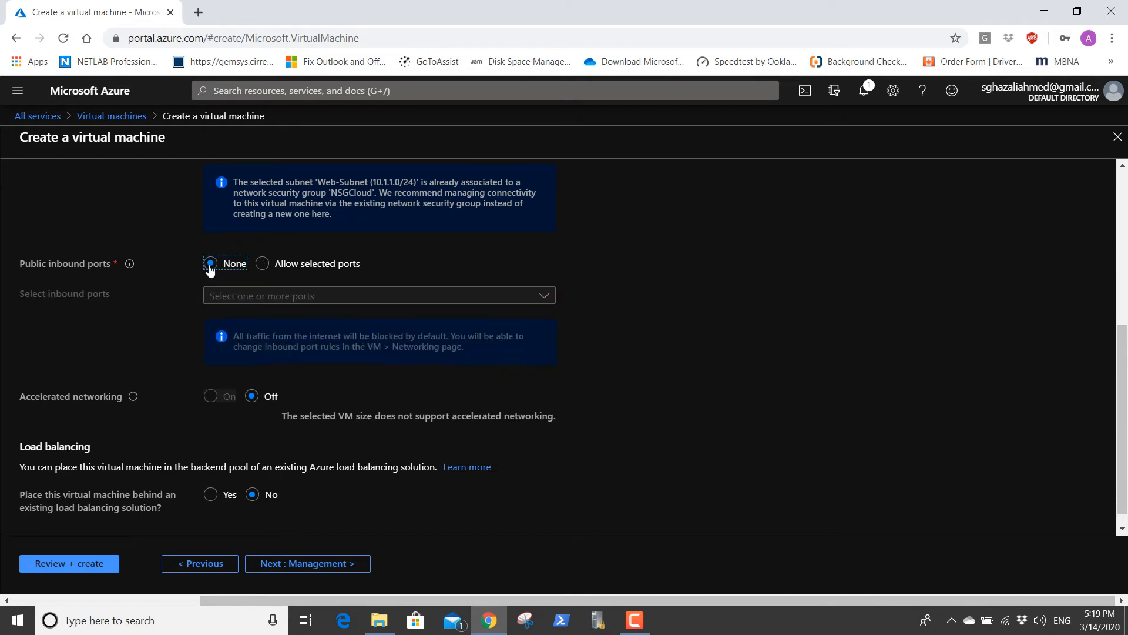
left_click(301, 296)
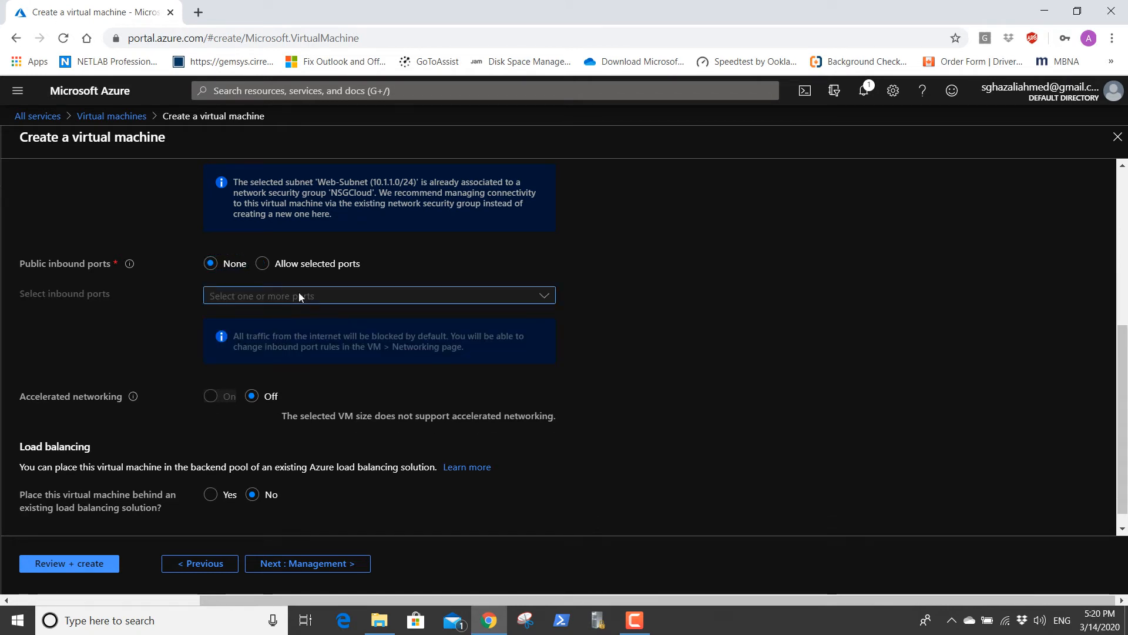
left_click(261, 265)
left_click(313, 337)
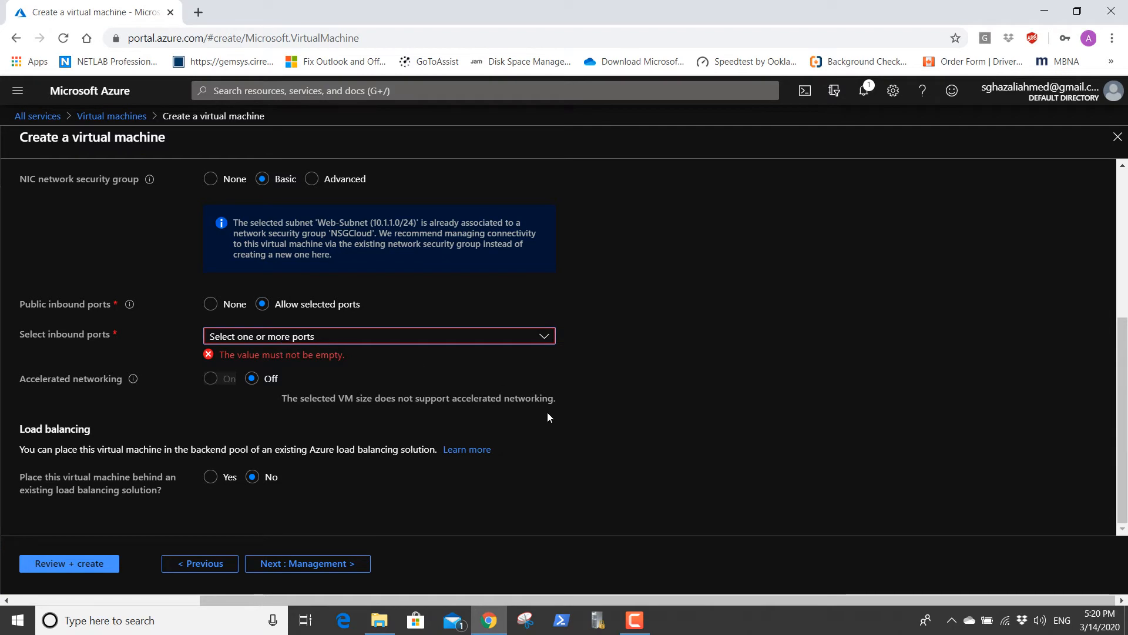
Look at the Disks tab, then come back to the Networking settings.
scroll(547, 412, "up", 5)
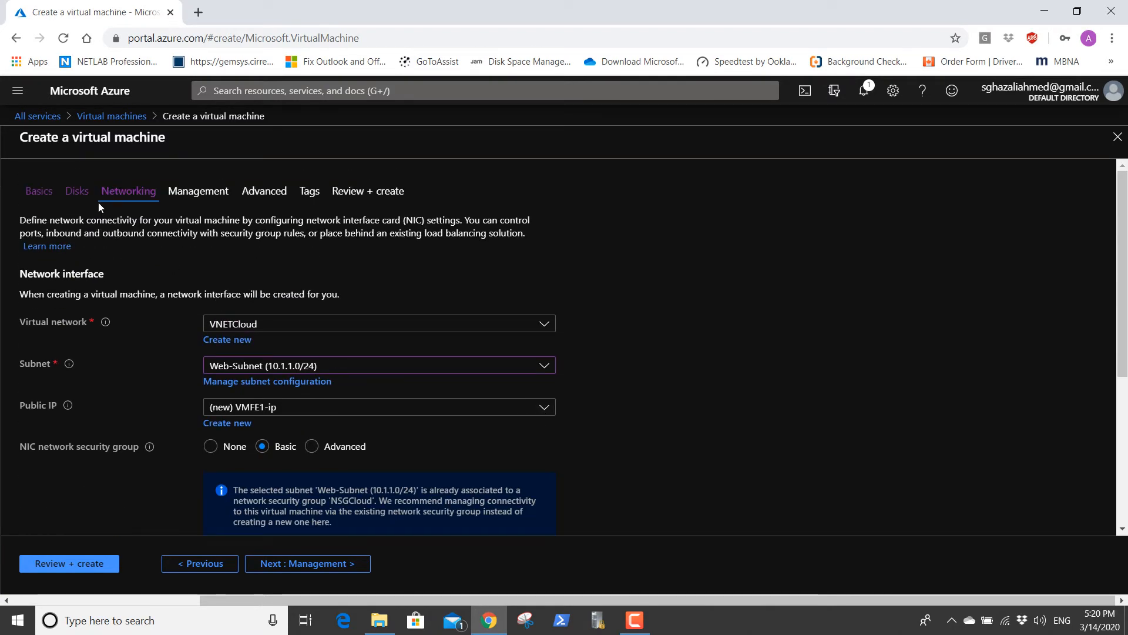
left_click(77, 192)
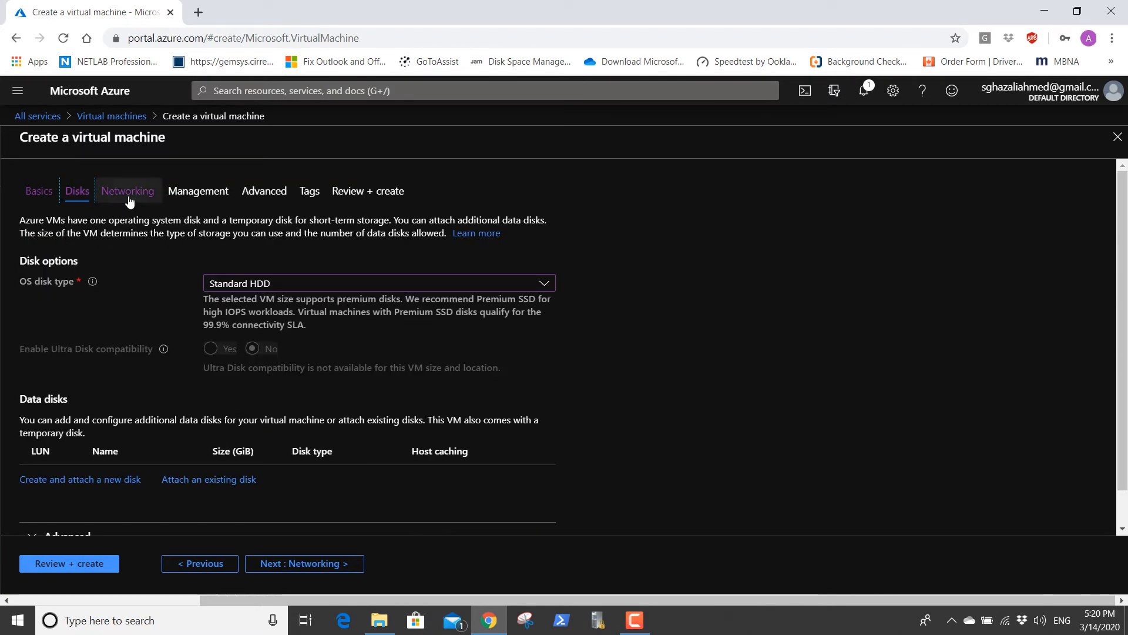
left_click_drag(128, 198, 131, 230)
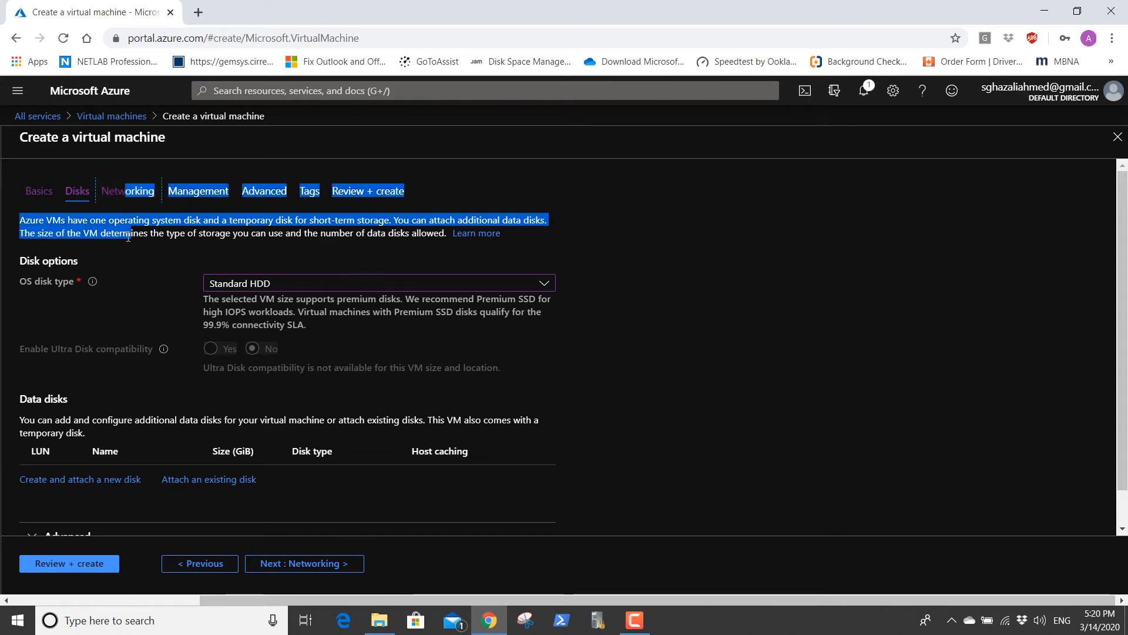
left_click(121, 193)
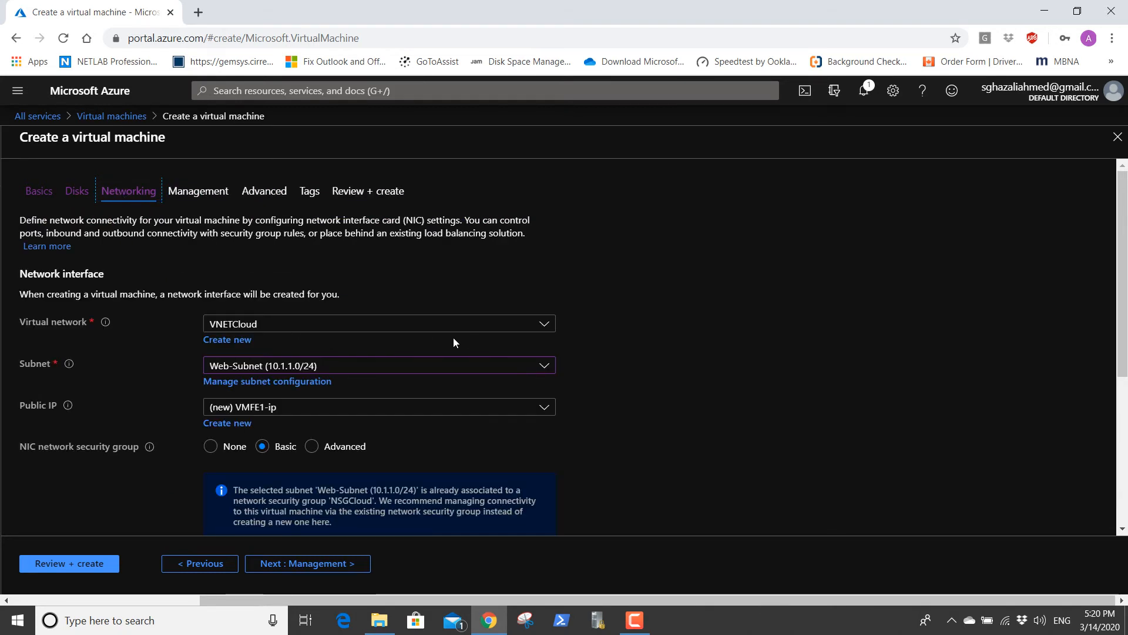
scroll(454, 339, "down", 3)
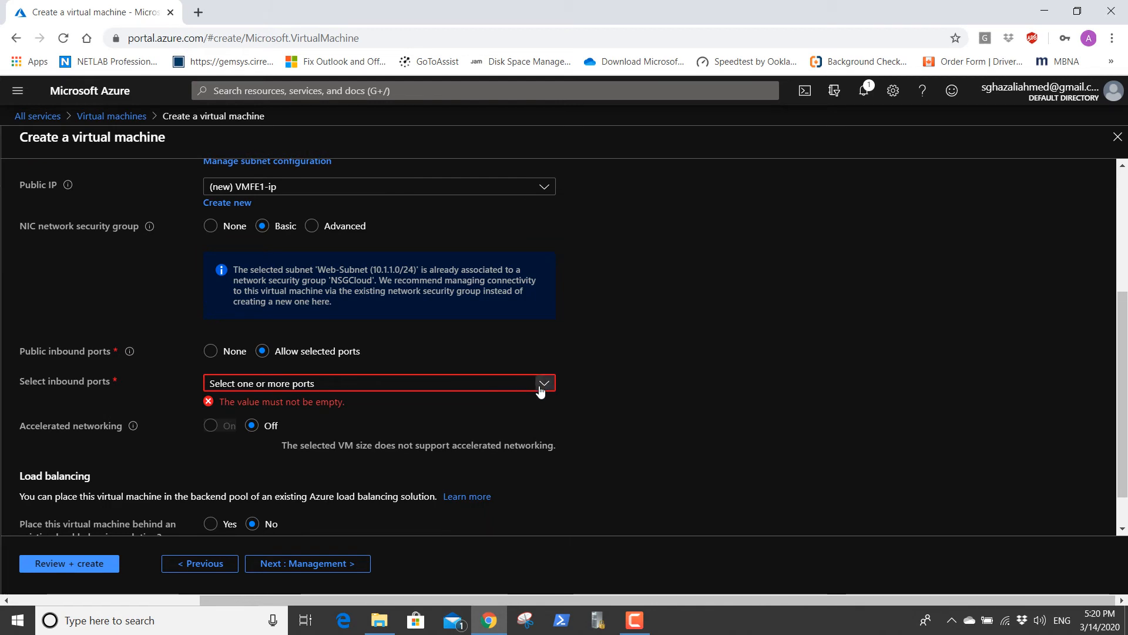
scroll(453, 343, "up", 2)
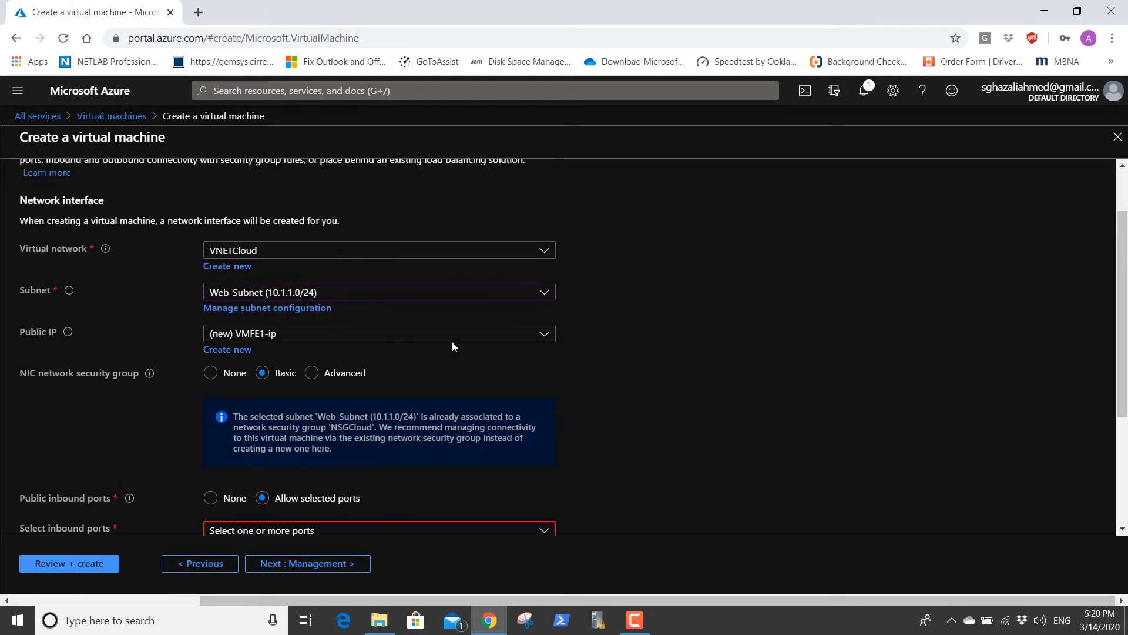
Keep virtual network VNETCloud with Web-Subnet (10.1.1.0/24) after briefly trying VNETCloud2.
left_click(318, 252)
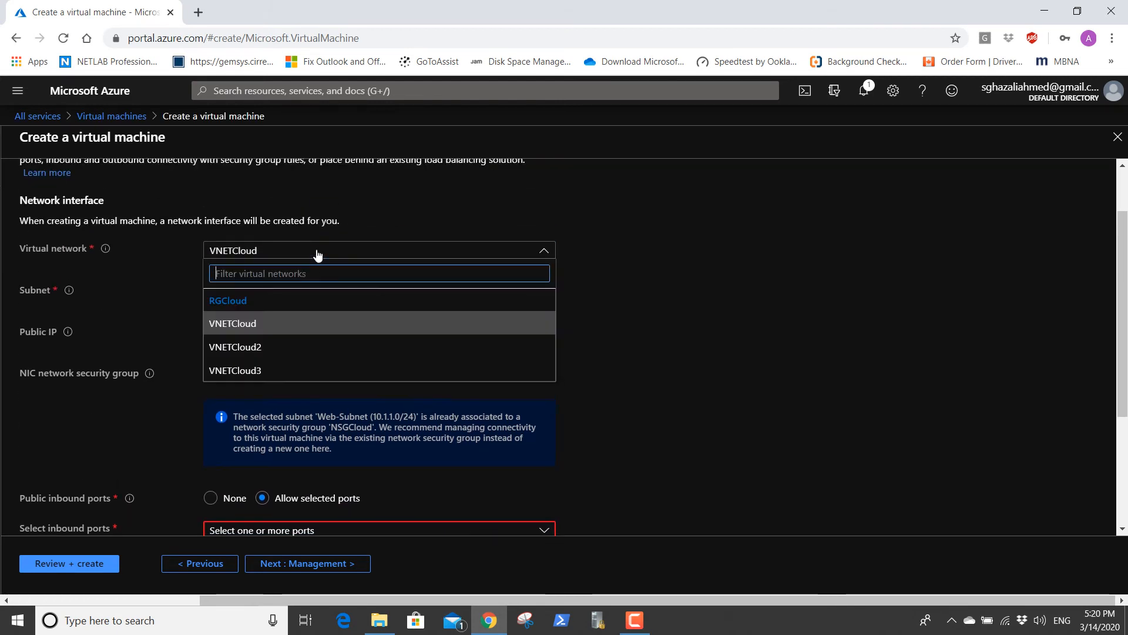
left_click(259, 352)
left_click(285, 258)
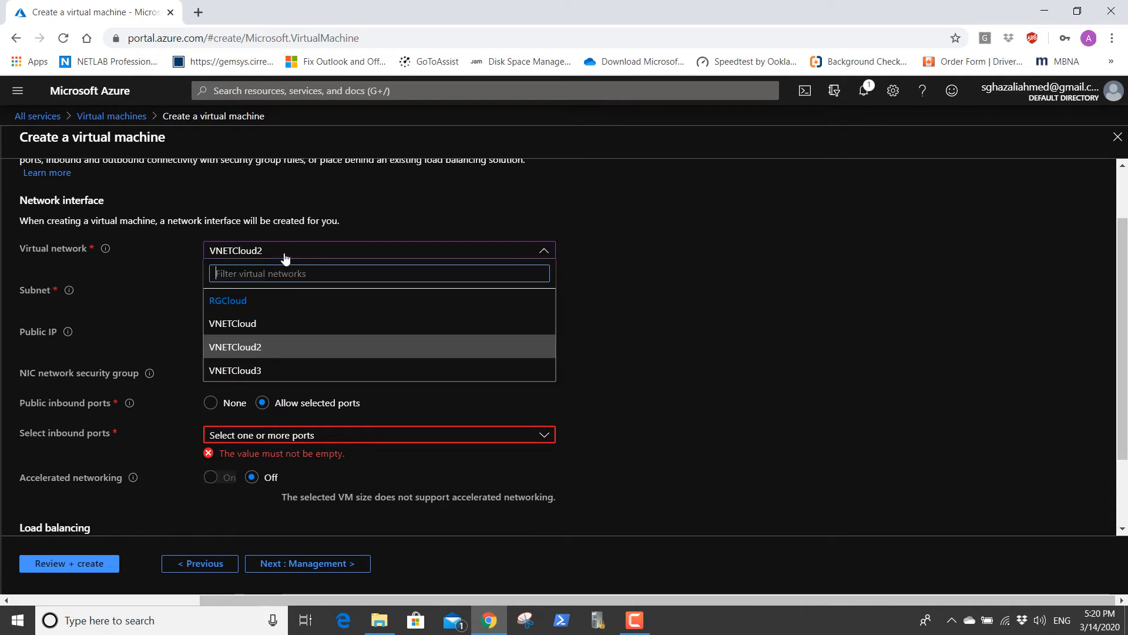
left_click(253, 325)
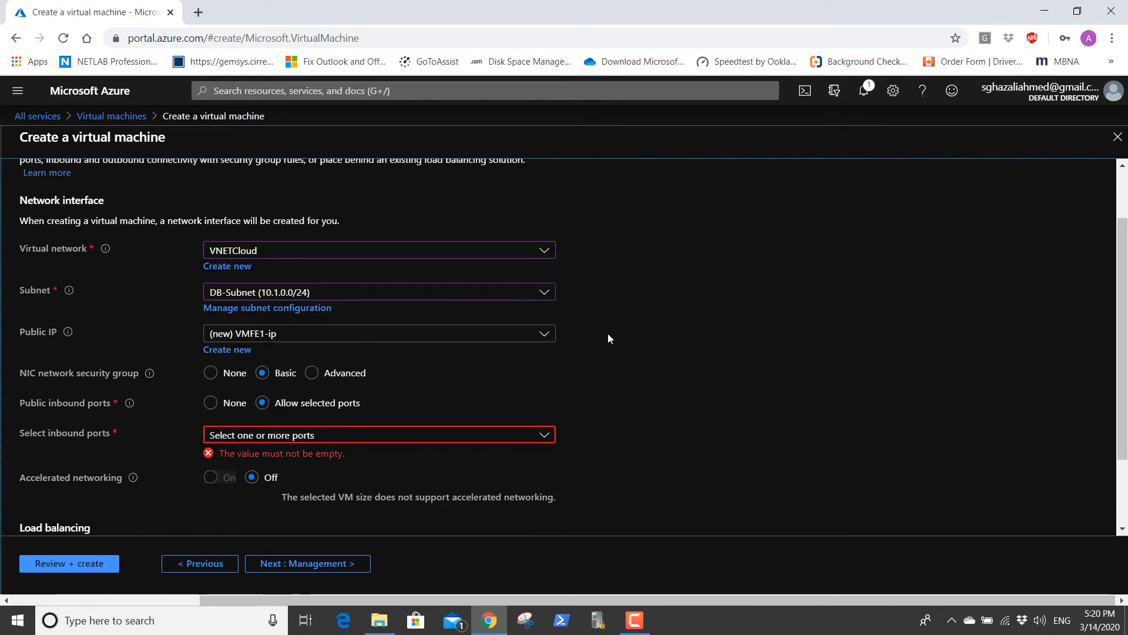
left_click(410, 294)
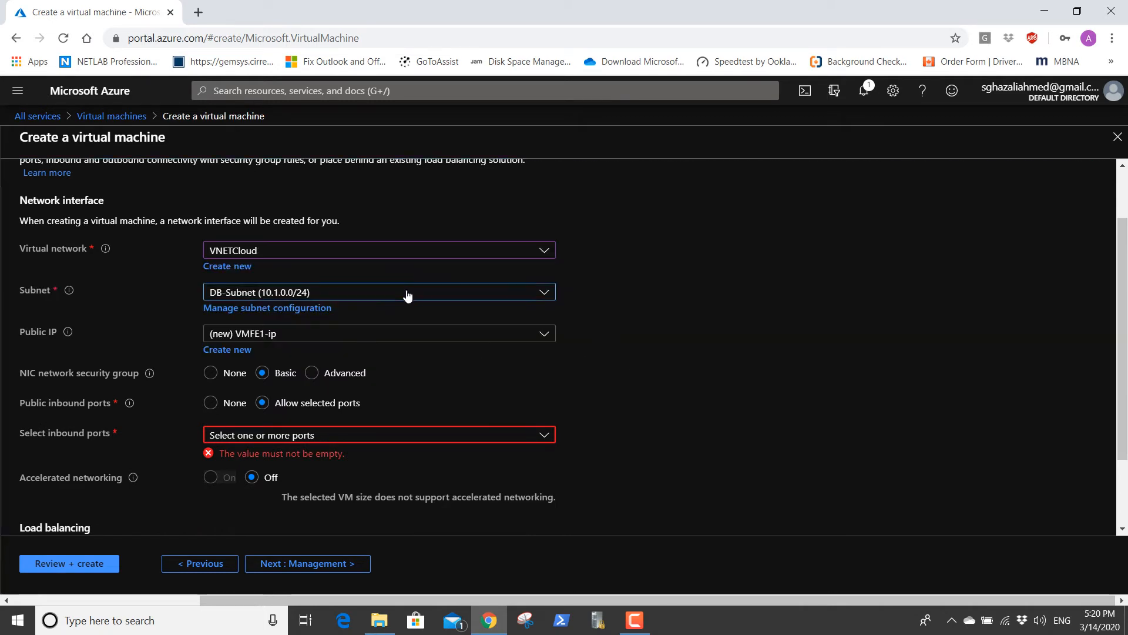
left_click(289, 387)
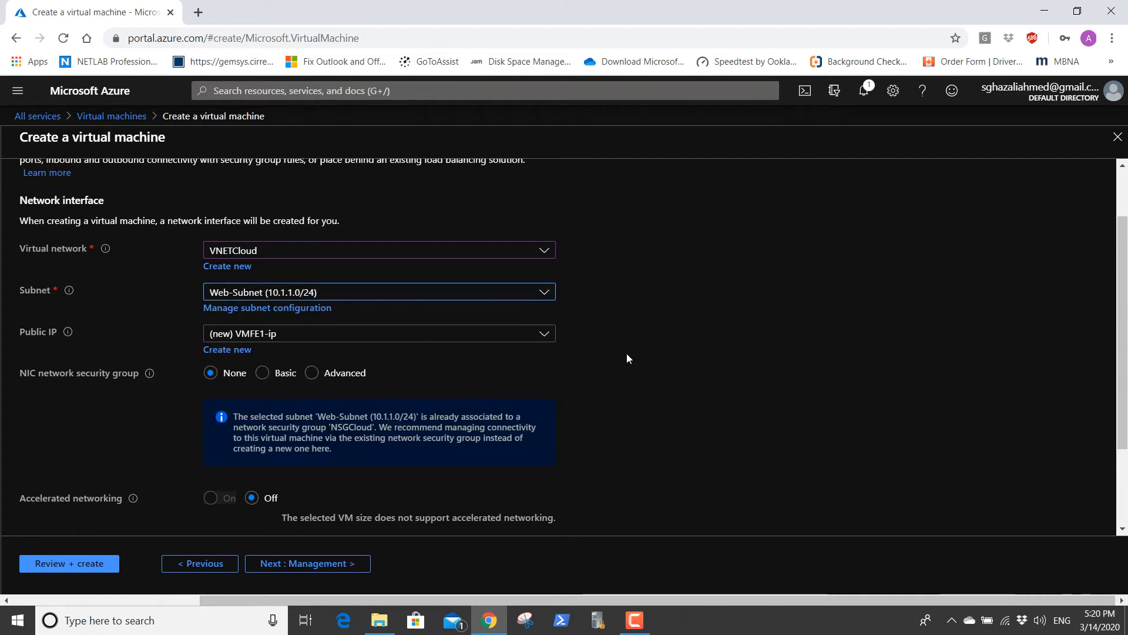
scroll(625, 351, "down", 2)
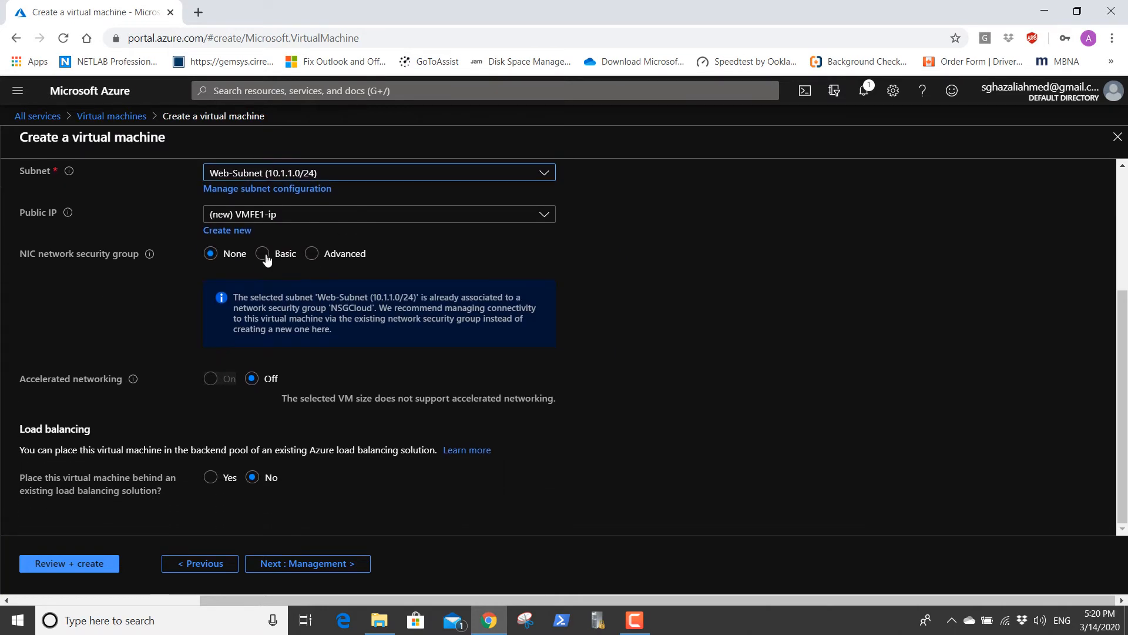
Reapply the Basic NIC security group and inbound port choices, then return to Disks.
left_click(263, 254)
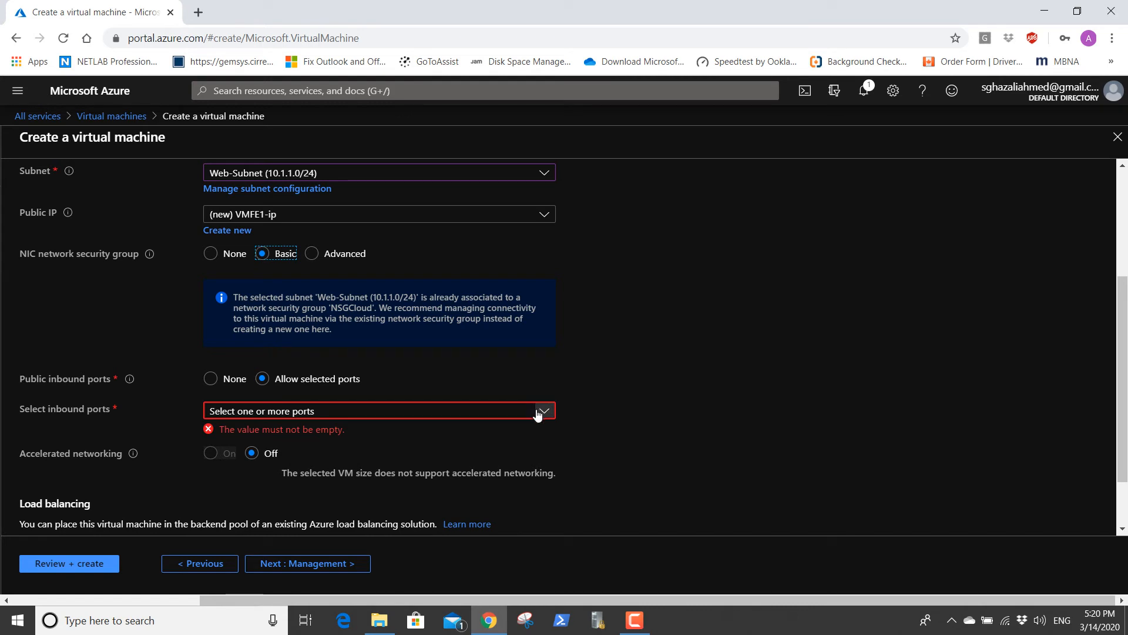
left_click(211, 381)
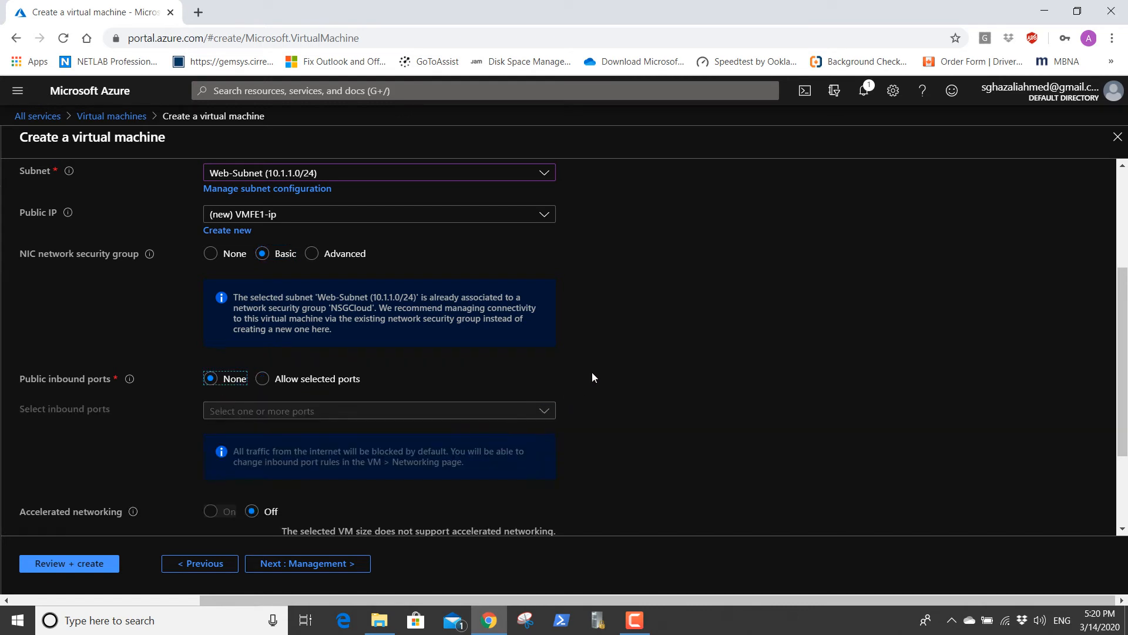
left_click(478, 417)
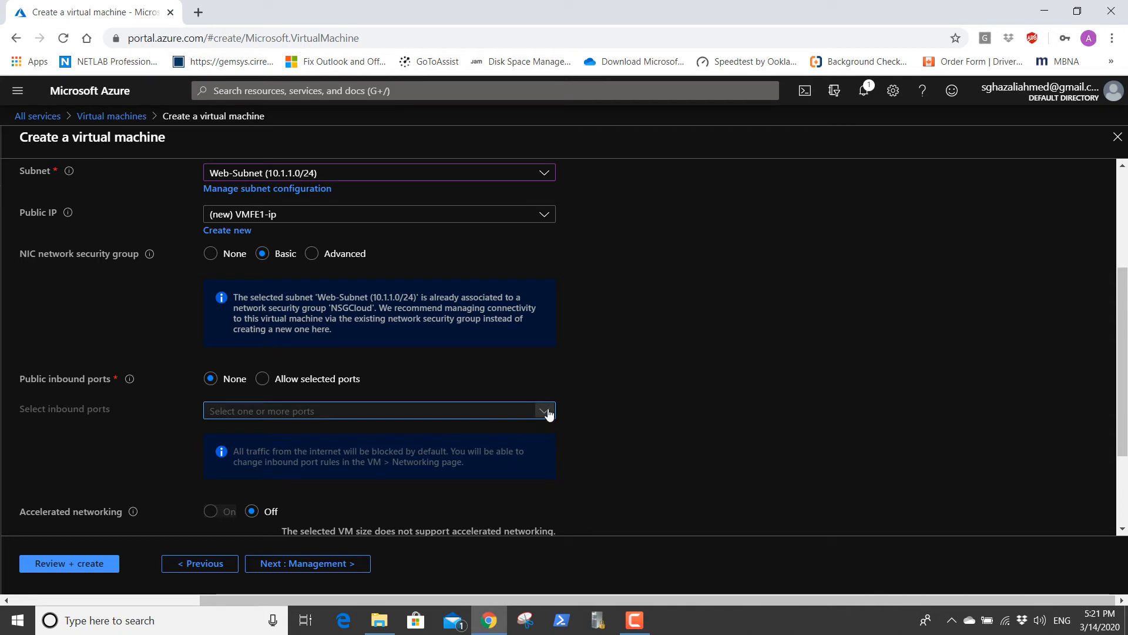
left_click(319, 380)
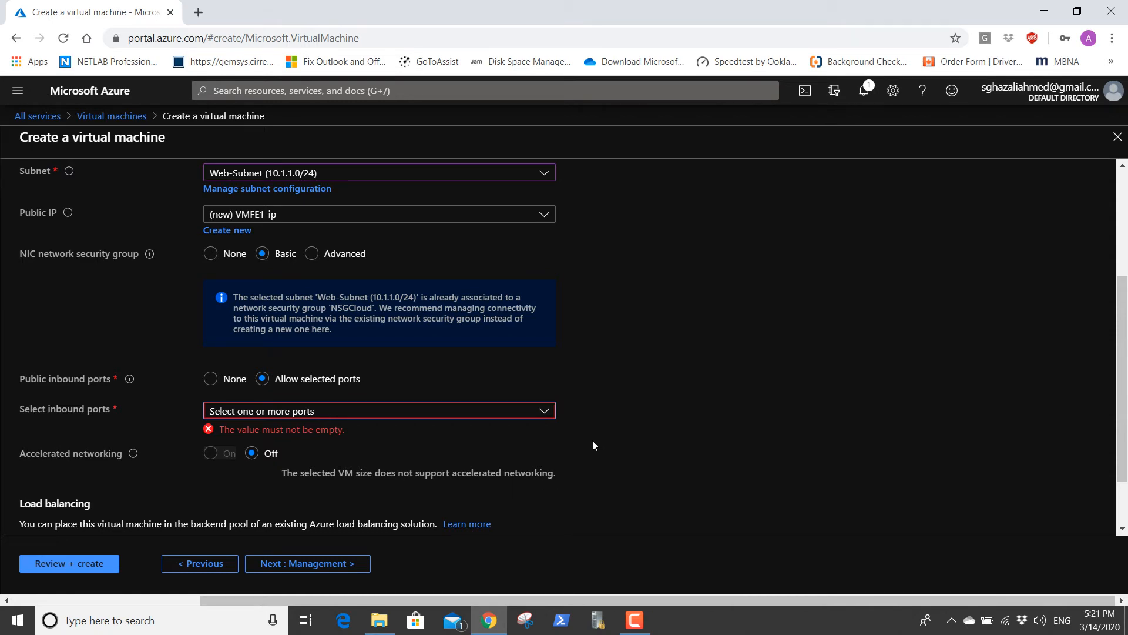
scroll(593, 440, "up", 3)
scroll(593, 440, "down", 5)
left_click(177, 564)
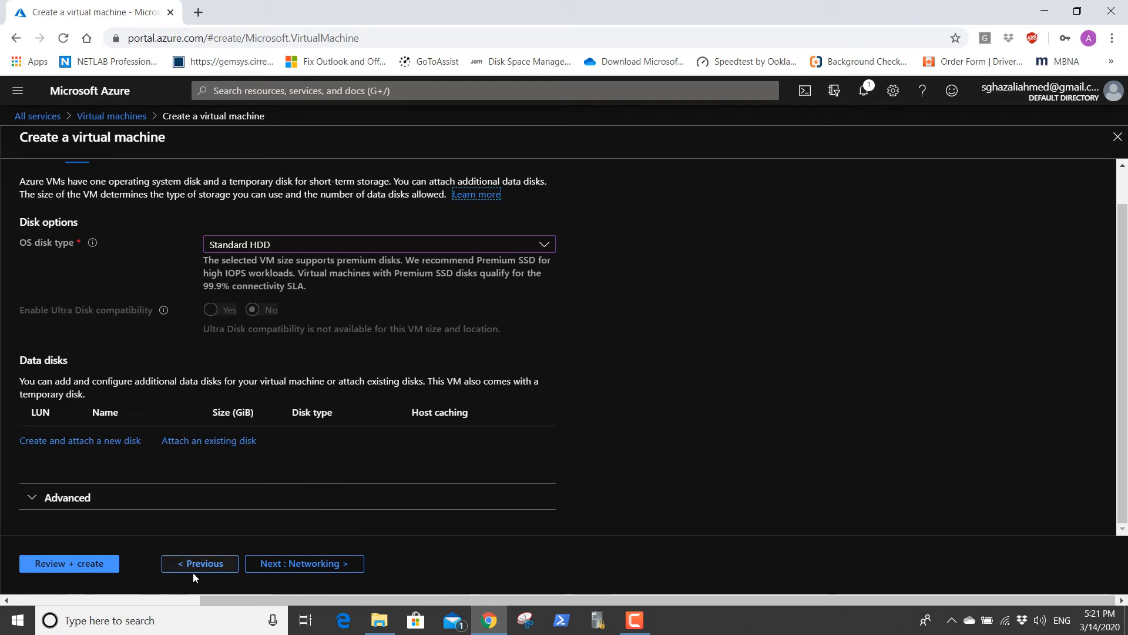
Start a new virtual machine in the RGCloud resource group.
left_click(196, 561)
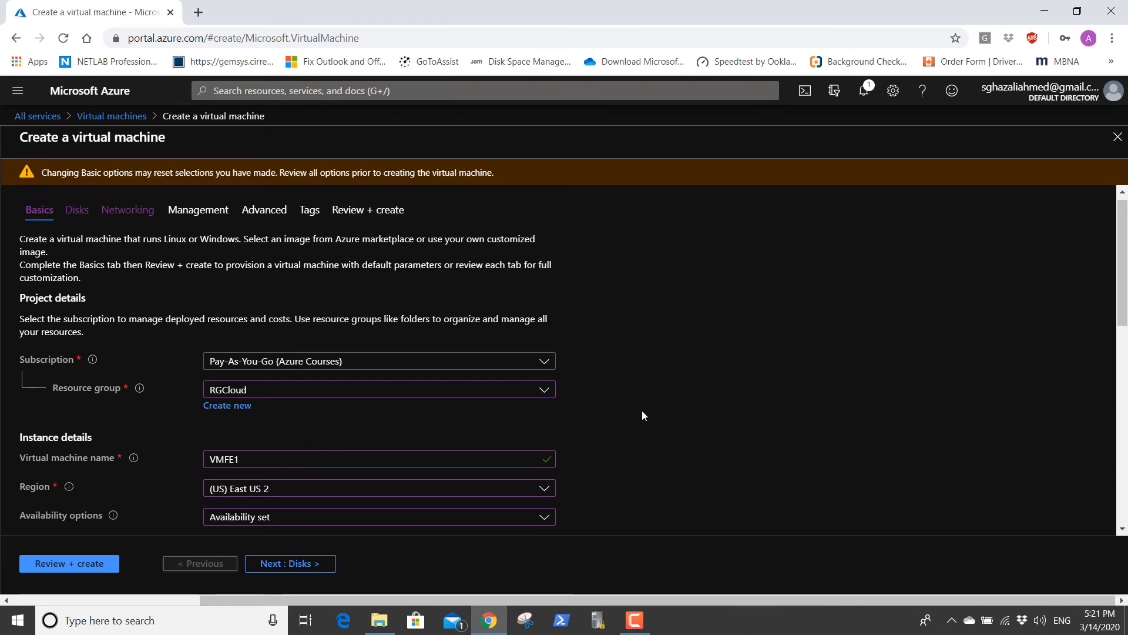
left_click(635, 622)
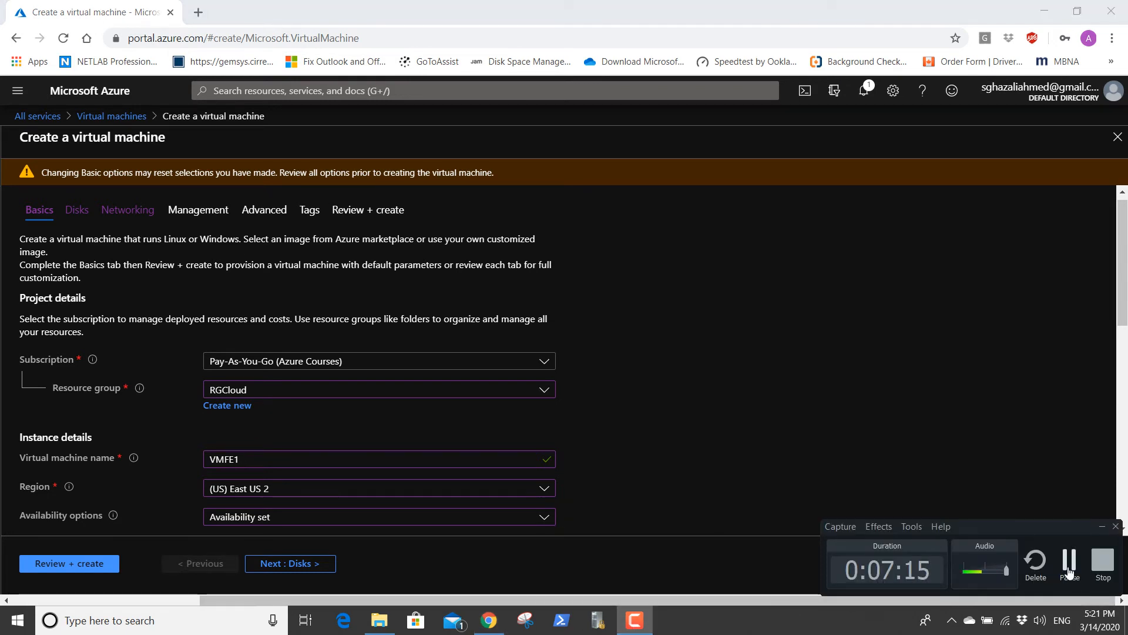
left_click(1069, 561)
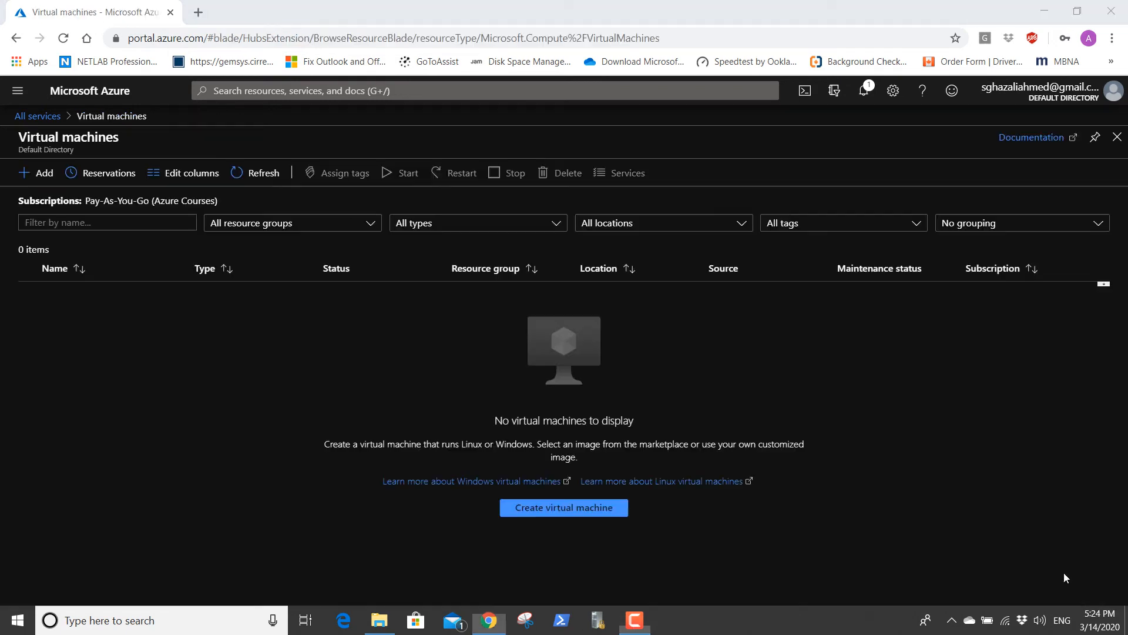
left_click(559, 520)
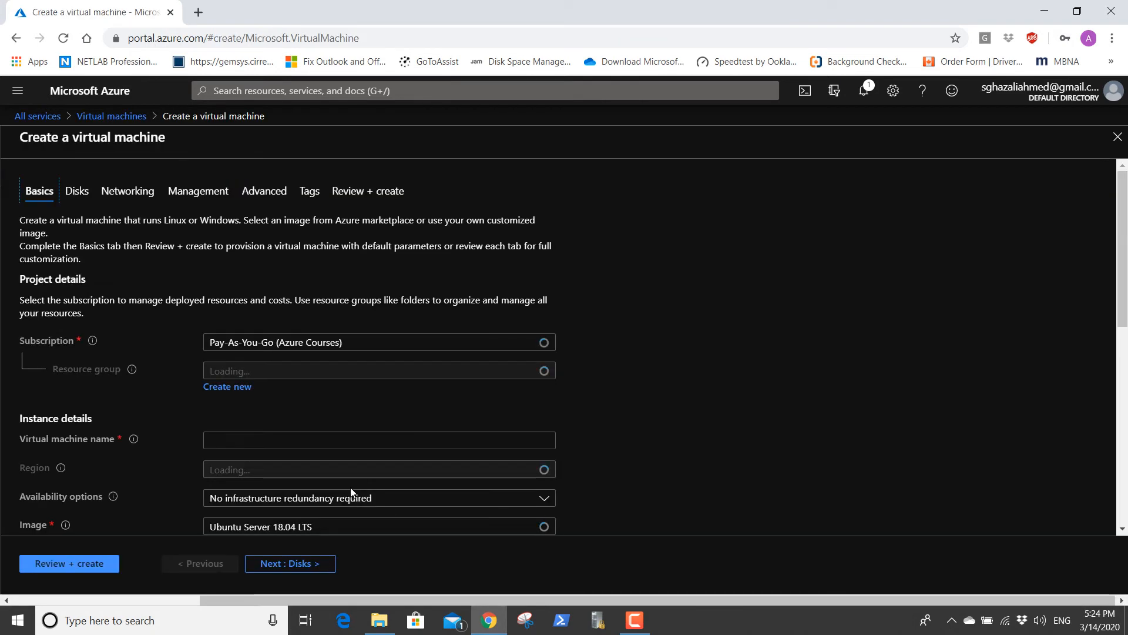
left_click(313, 372)
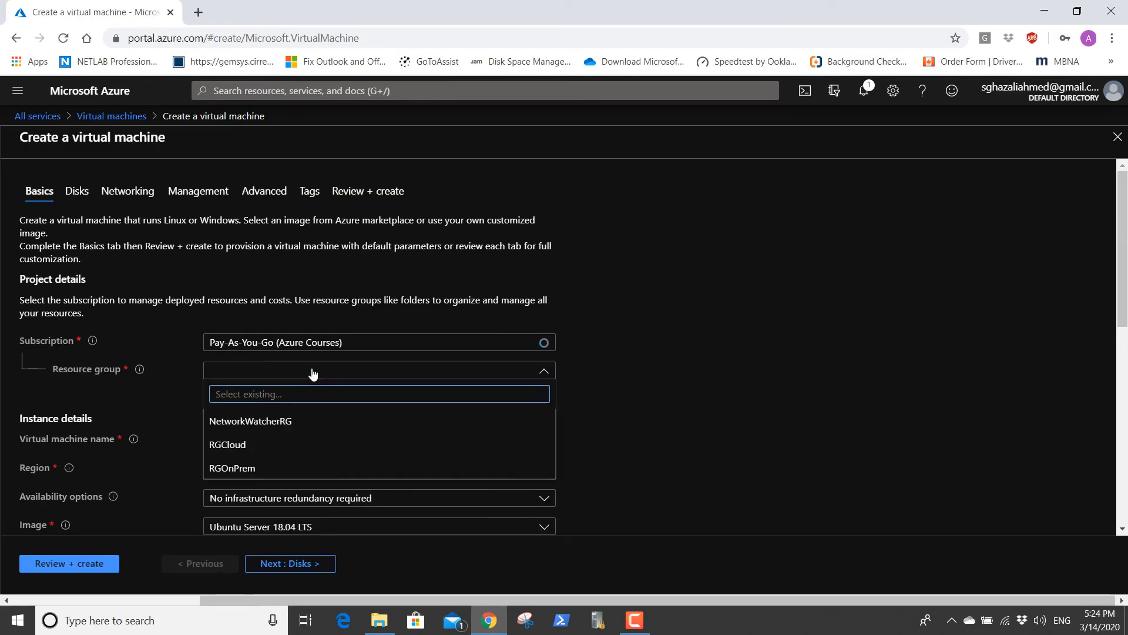
left_click(264, 445)
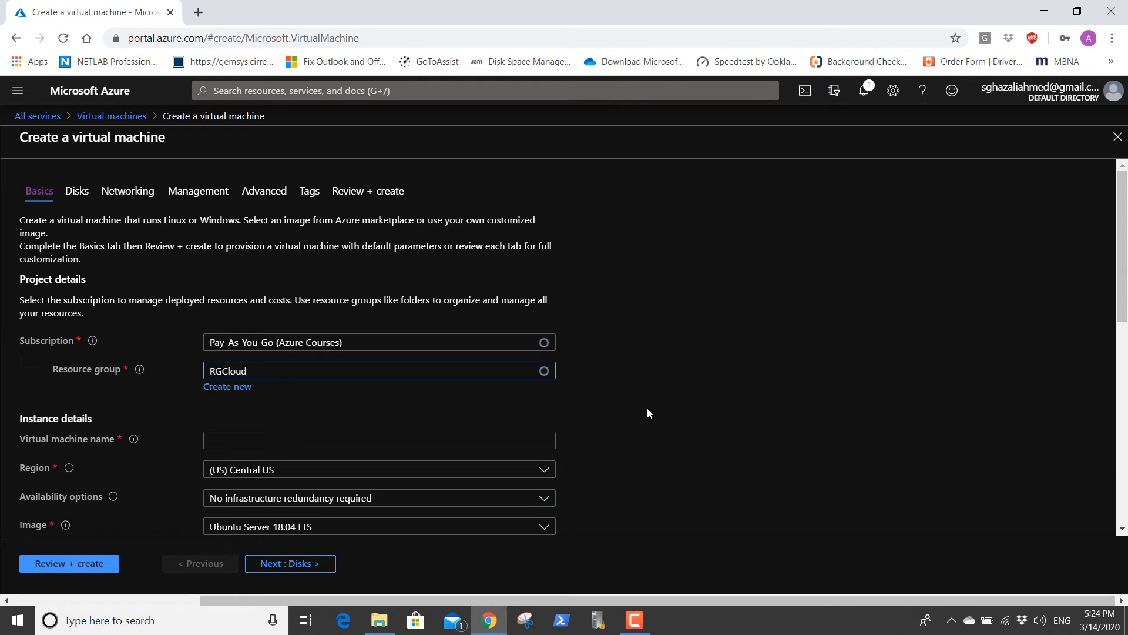
Name the VM VMFE1 and place it in the (US) East US 2 region.
scroll(648, 413, "down", 1)
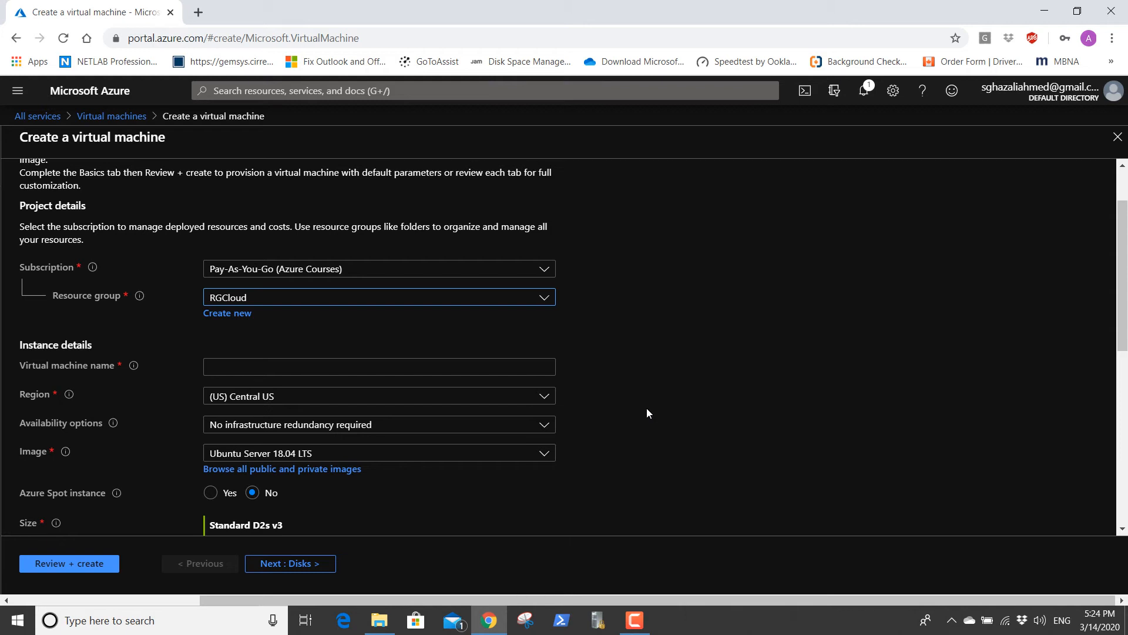
left_click(241, 365)
type("V")
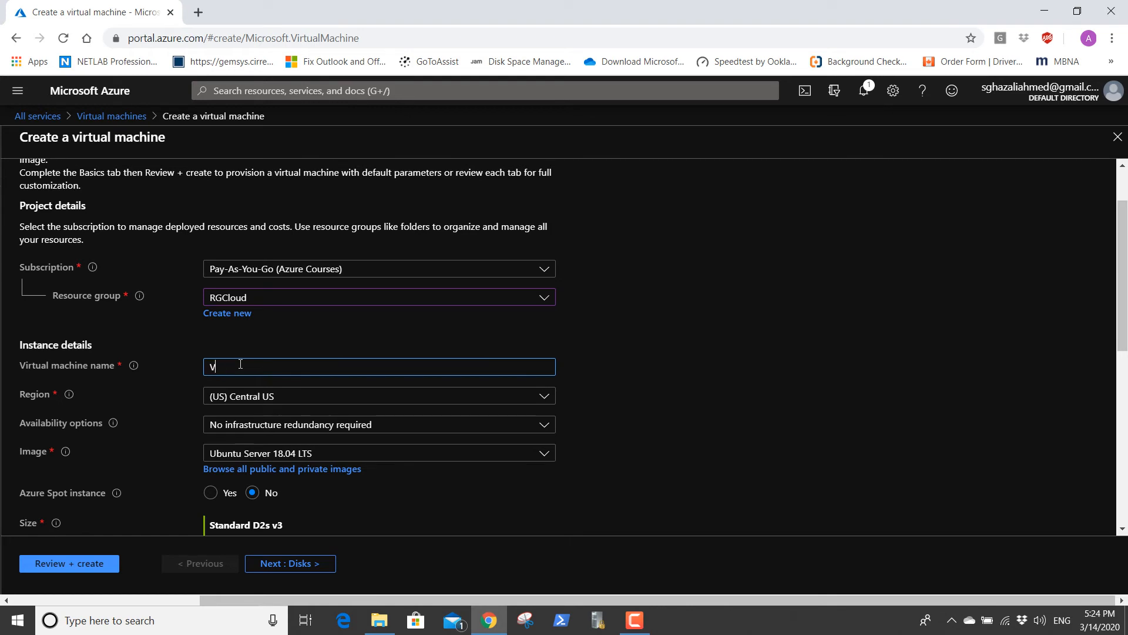
type("MFE1")
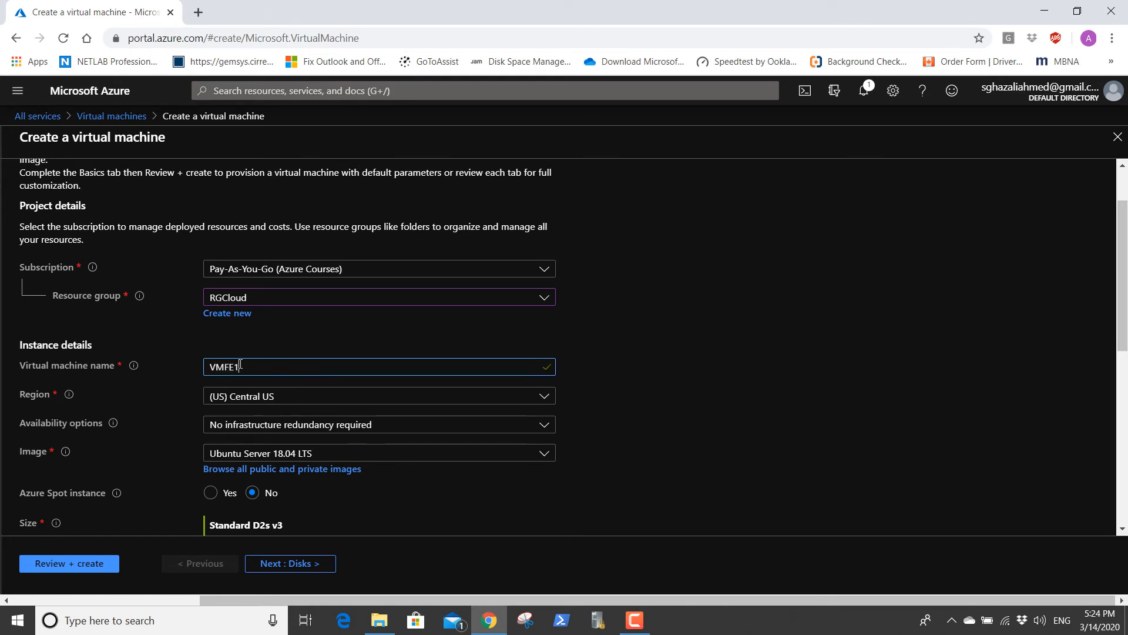
left_click(281, 396)
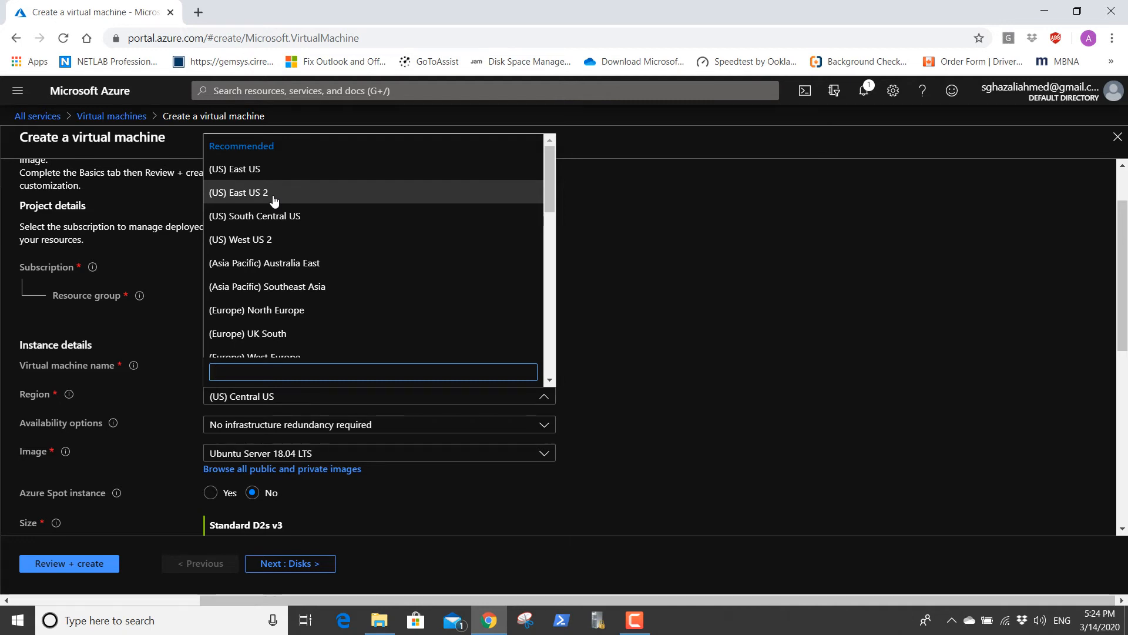
left_click(273, 200)
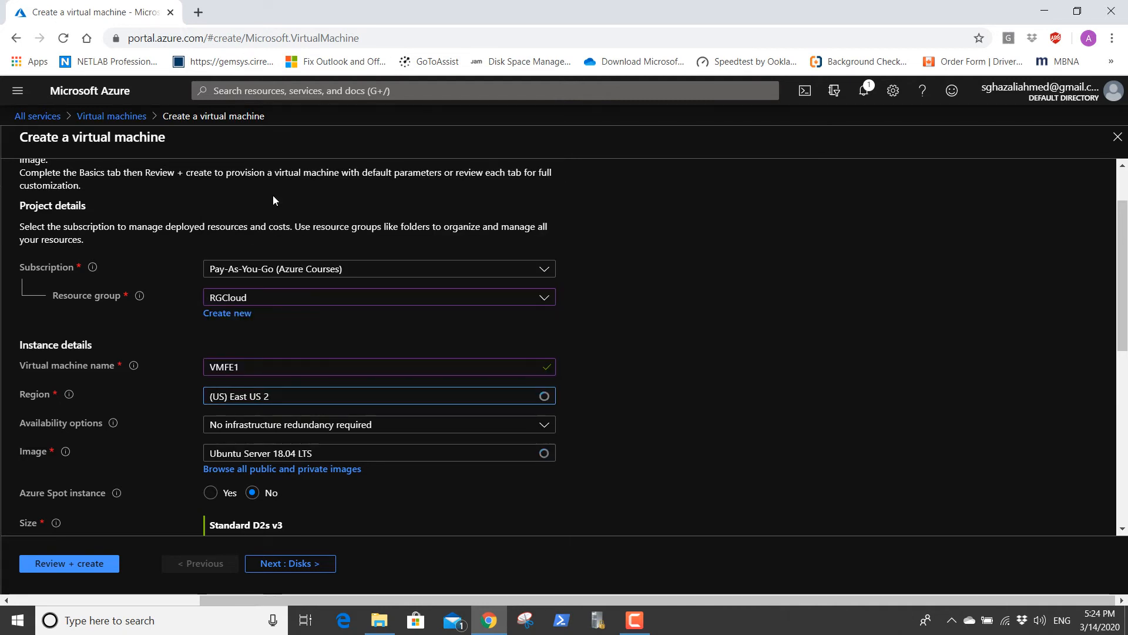
Put the VM in availability set ASCloud with the Windows Server 2019 Datacenter image.
left_click(261, 428)
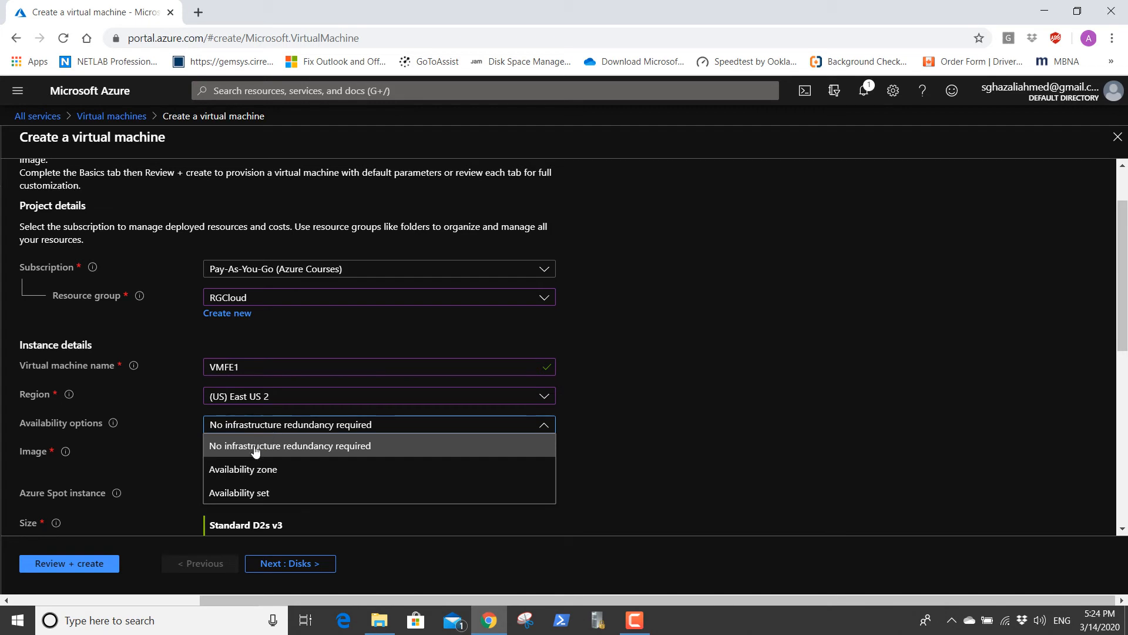
left_click(252, 492)
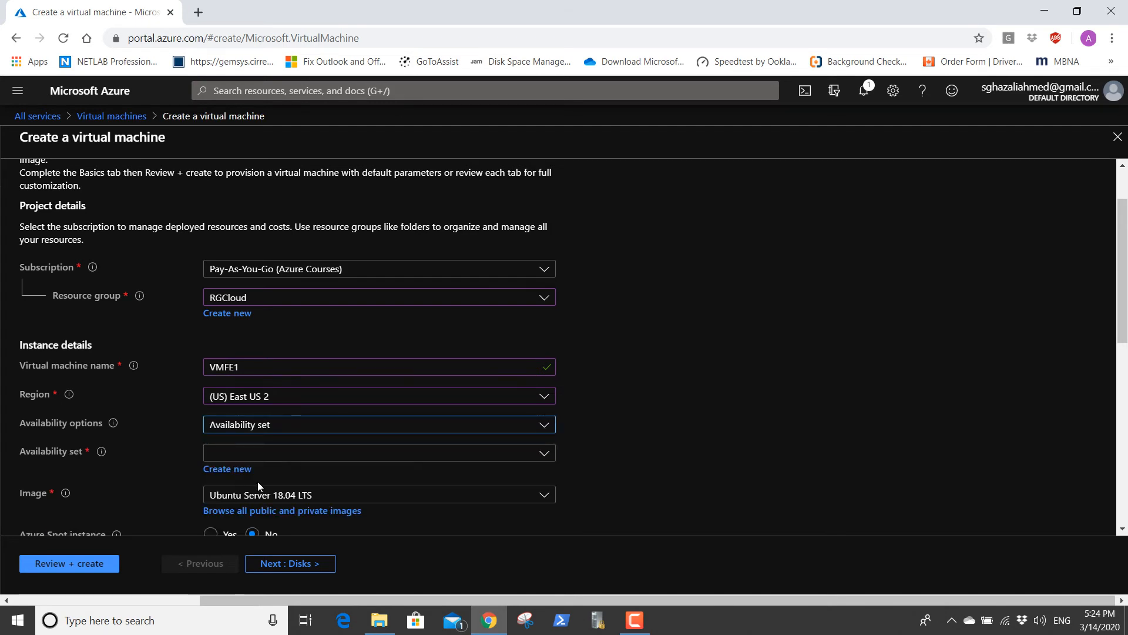
left_click(284, 452)
left_click(267, 473)
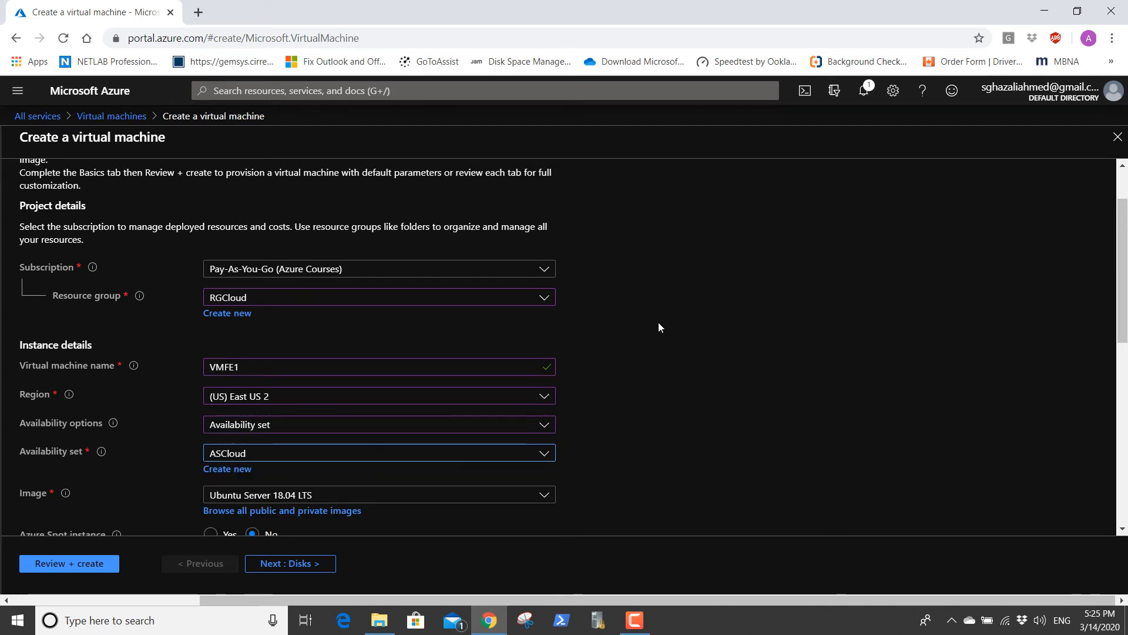
scroll(646, 306, "down", 3)
left_click(375, 349)
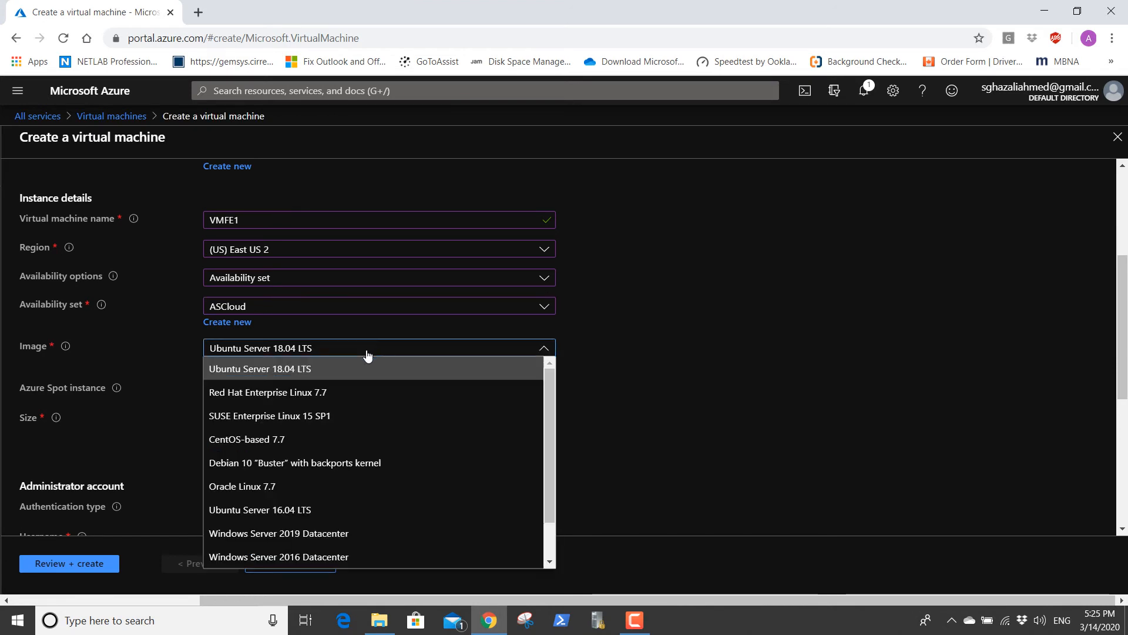
left_click(307, 532)
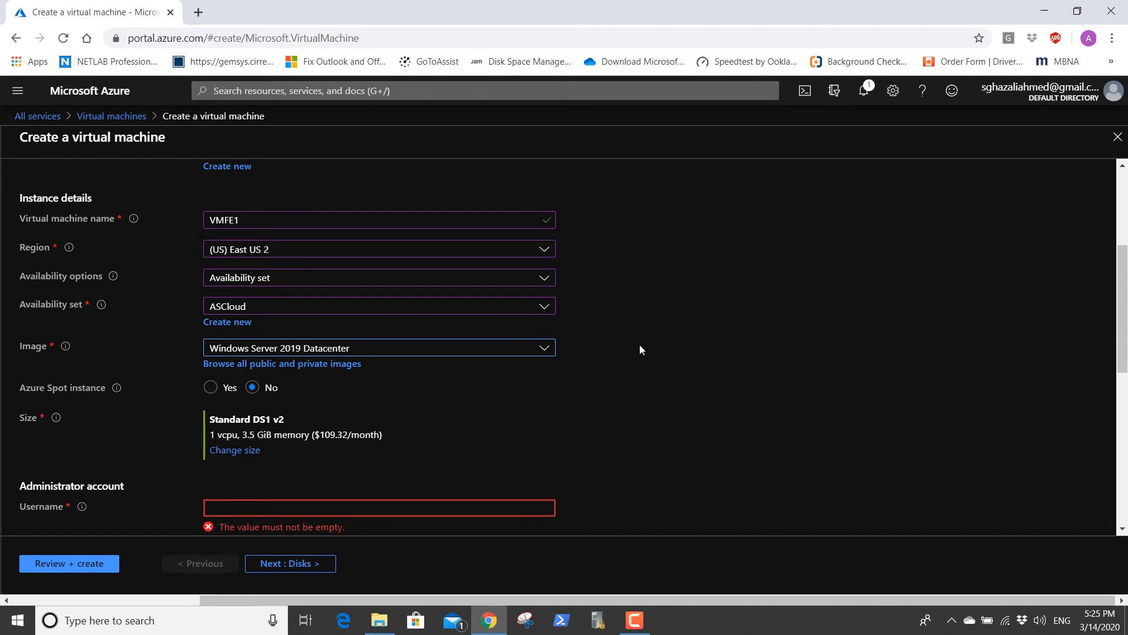
scroll(610, 312, "down", 4)
Set administrator username AdminAccount, then enter the password and a matching confirmation.
left_click(297, 286)
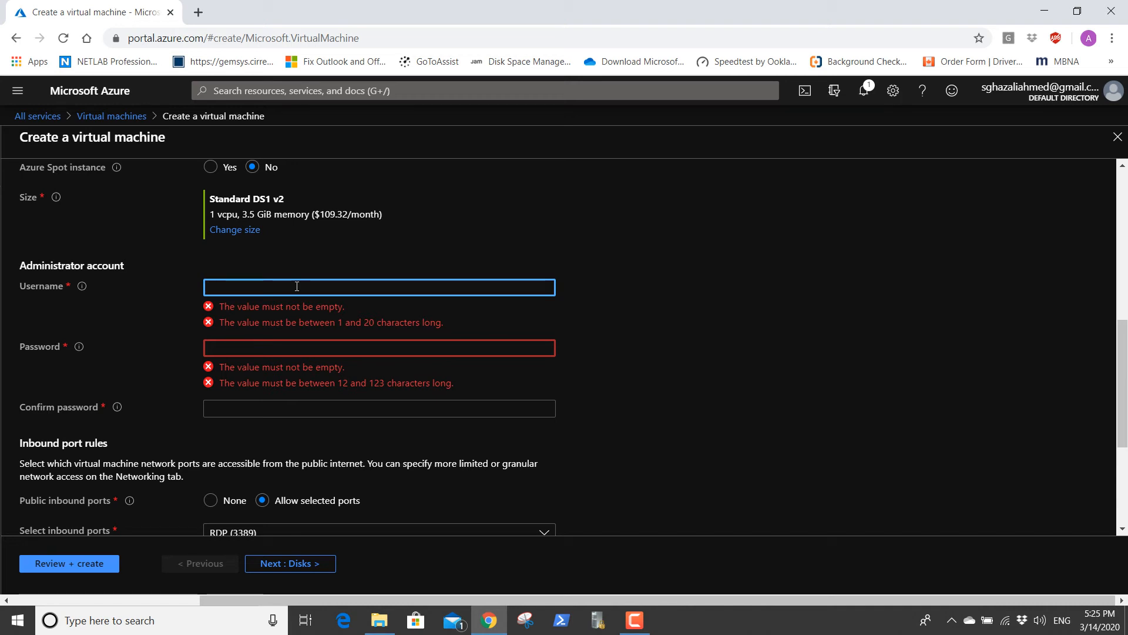
type("Admin")
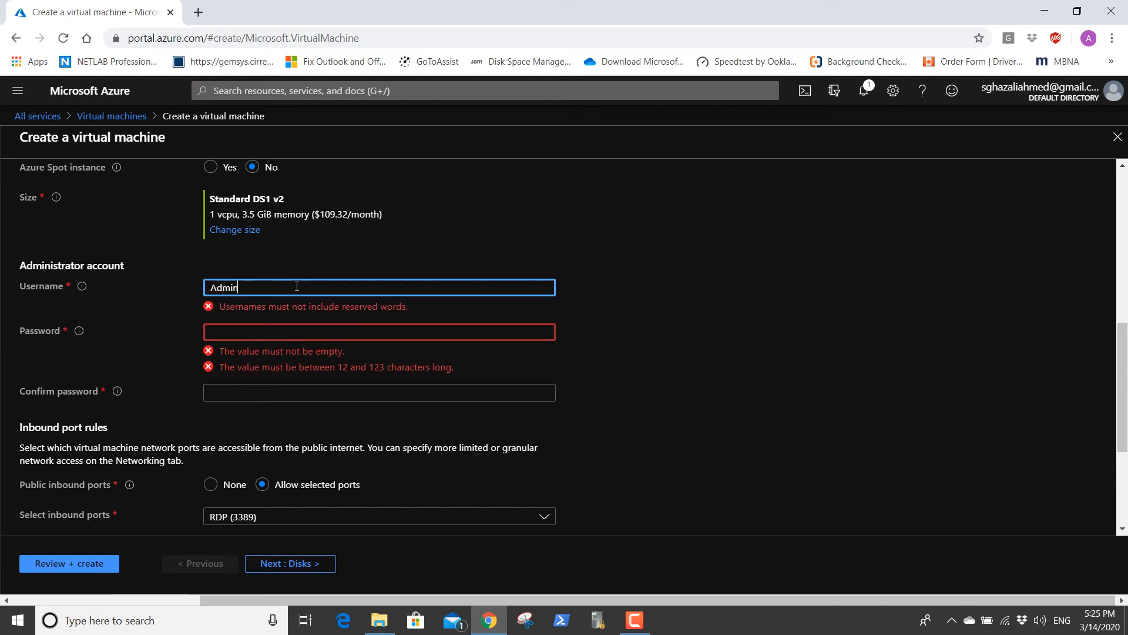
type("Account")
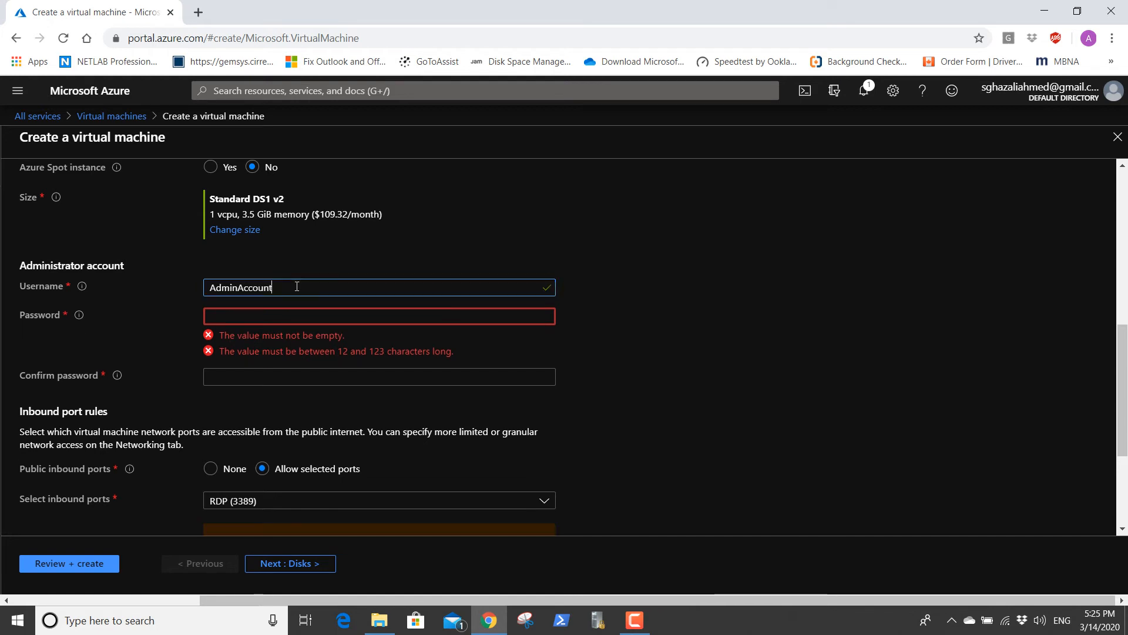
key("Tab")
key("Tab")
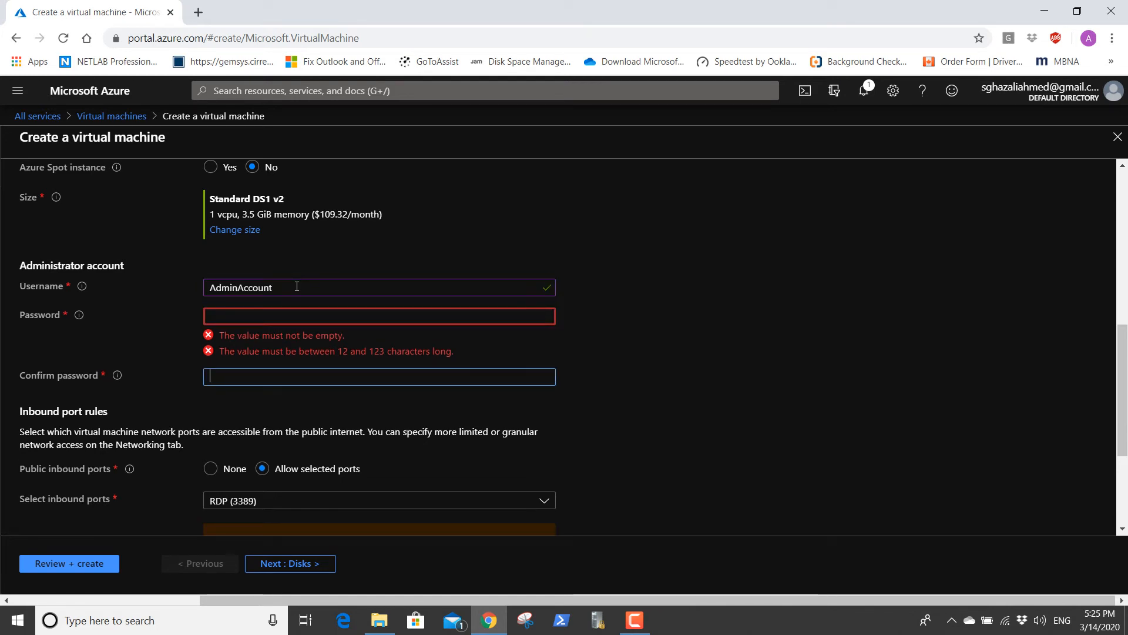
type("************")
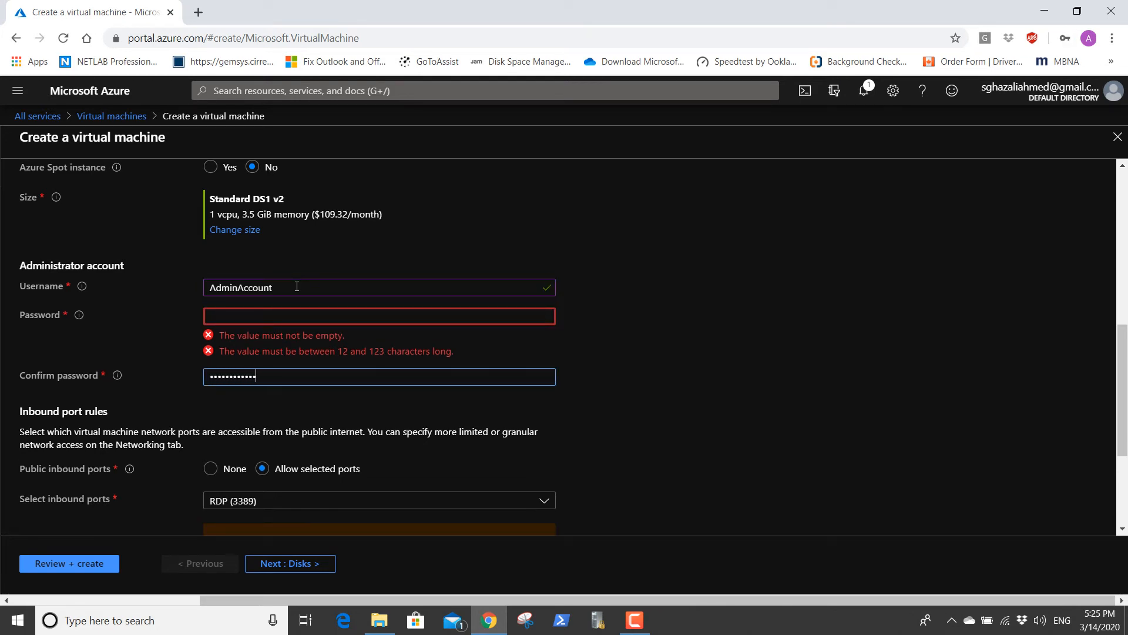
type("*")
key("BackSpace")
key("BackSpace")
key("BackSpace")
key("BackSpace")
key("BackSpace")
key("BackSpace")
key("BackSpace")
key("BackSpace")
key("BackSpace")
key("BackSpace")
key("BackSpace")
key("BackSpace")
key("BackSpace")
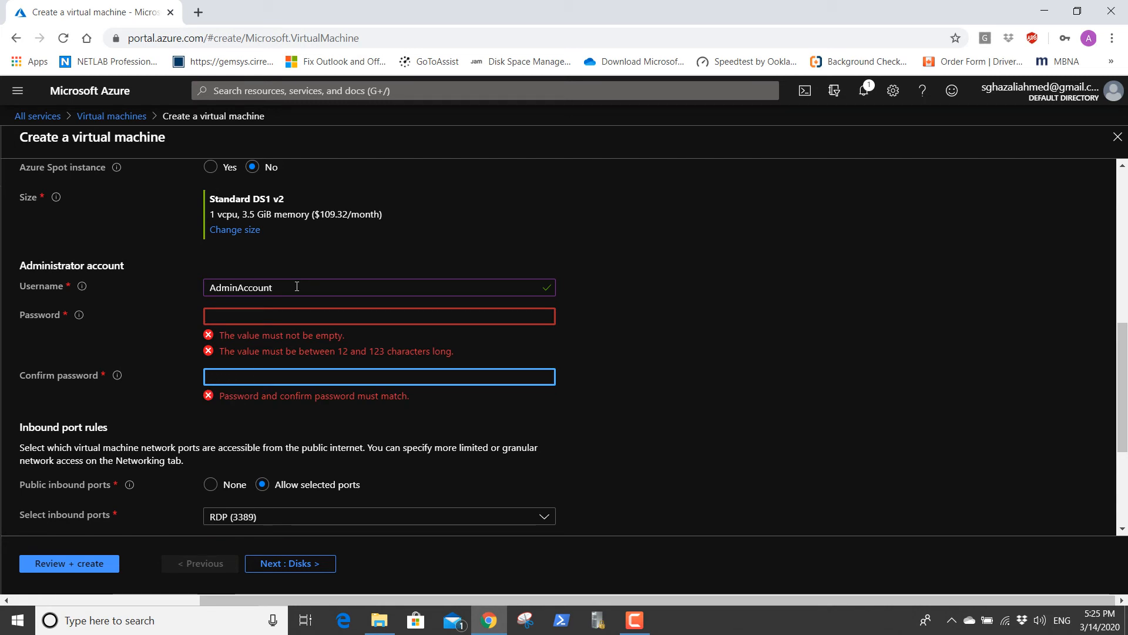
left_click(263, 322)
left_click(634, 622)
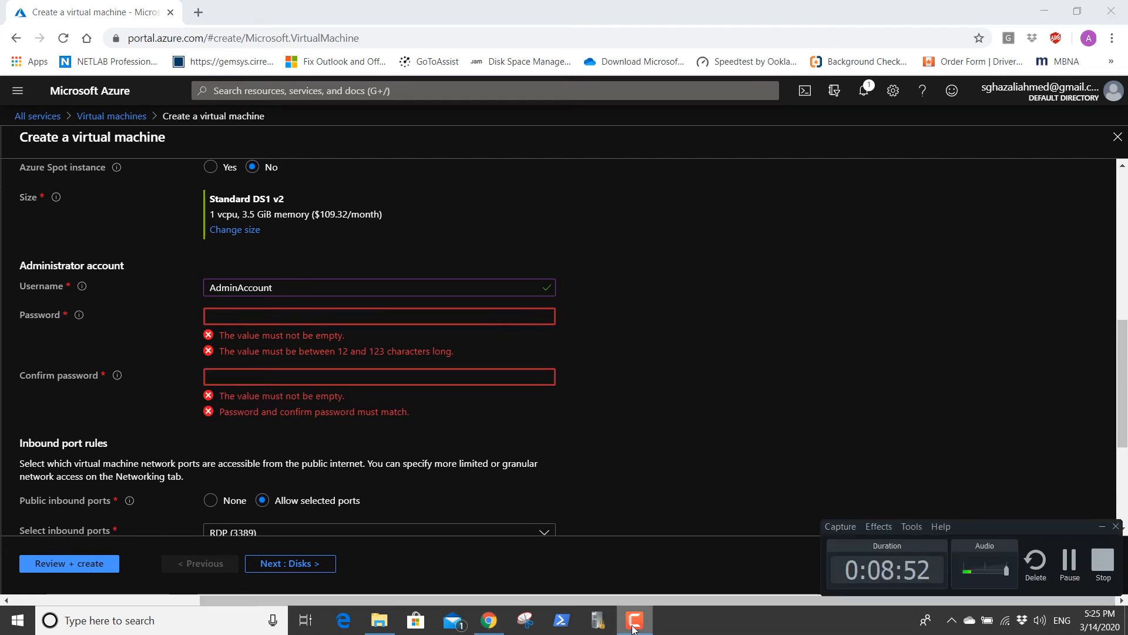
left_click(216, 320)
type("********")
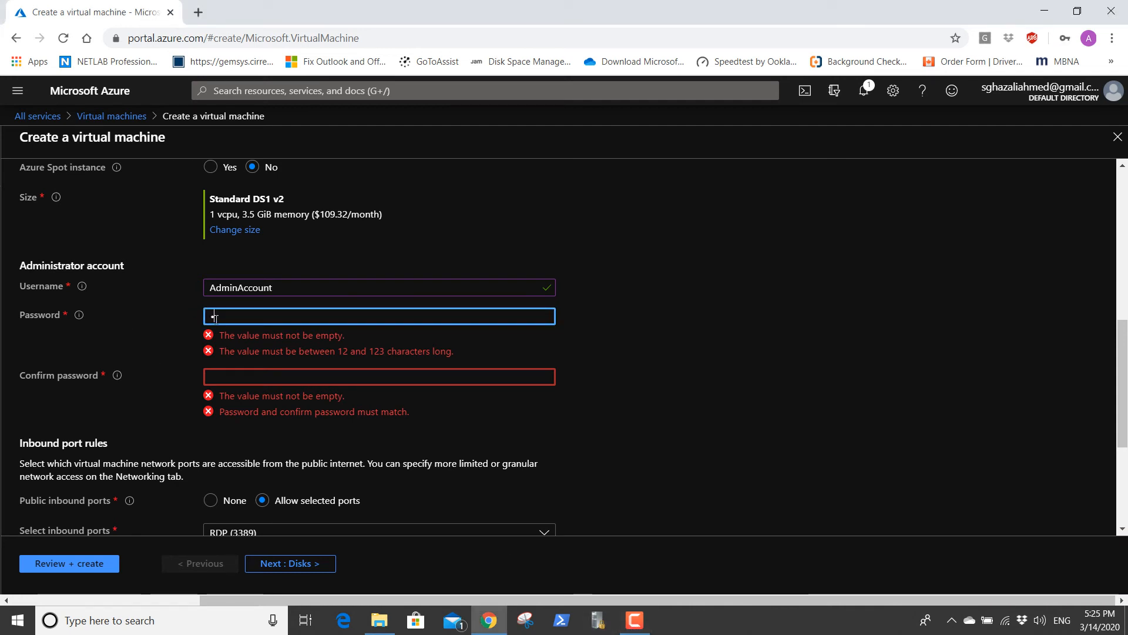
type("******")
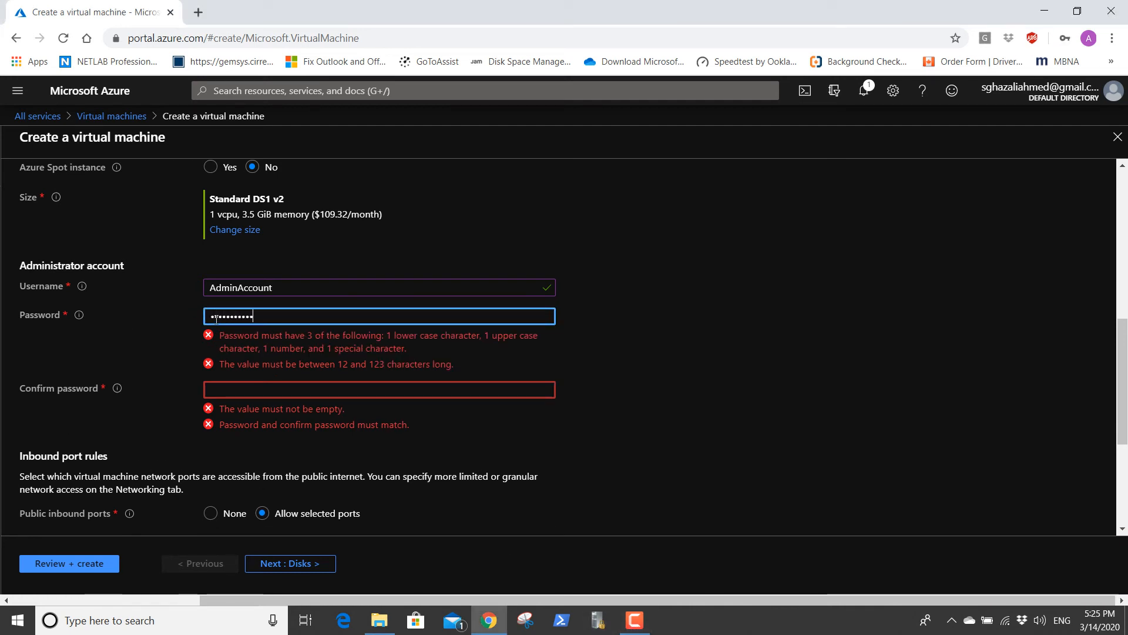
key("Tab")
type("**********")
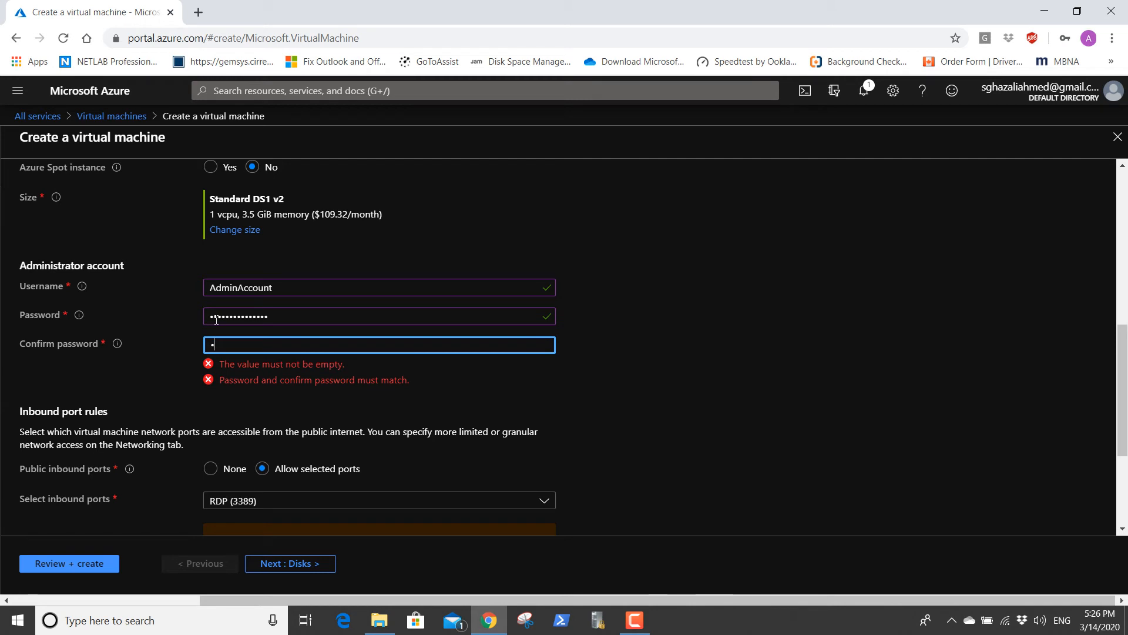
type("****")
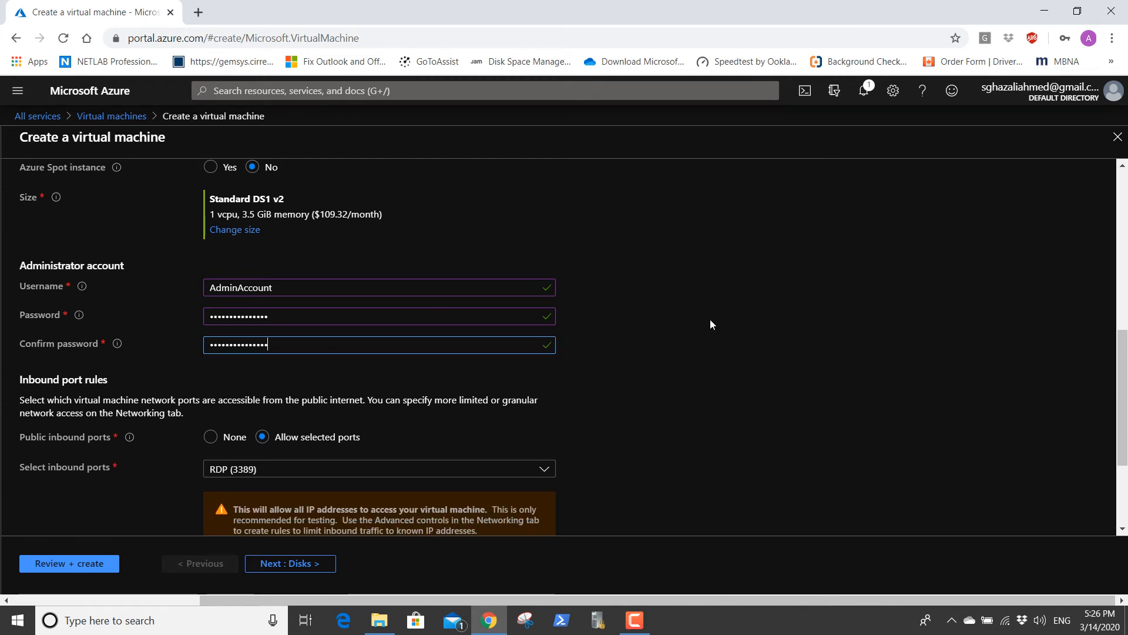
scroll(596, 328, "down", 3)
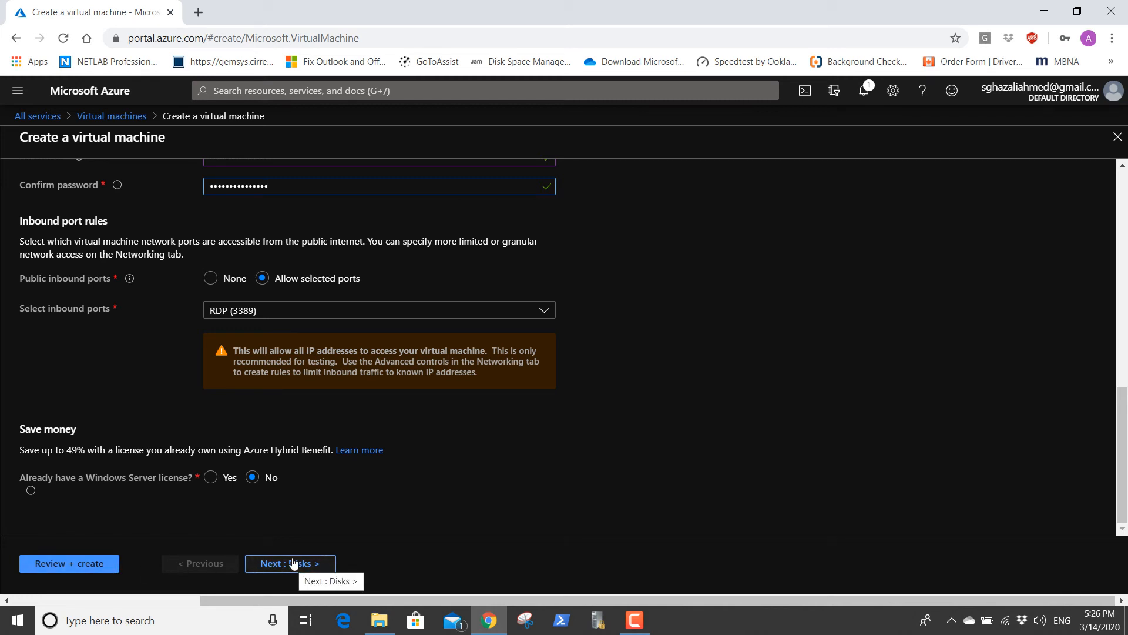
Make the OS disk Standard HDD, check the advanced disk options, and continue to Networking.
scroll(196, 183, "up", 15)
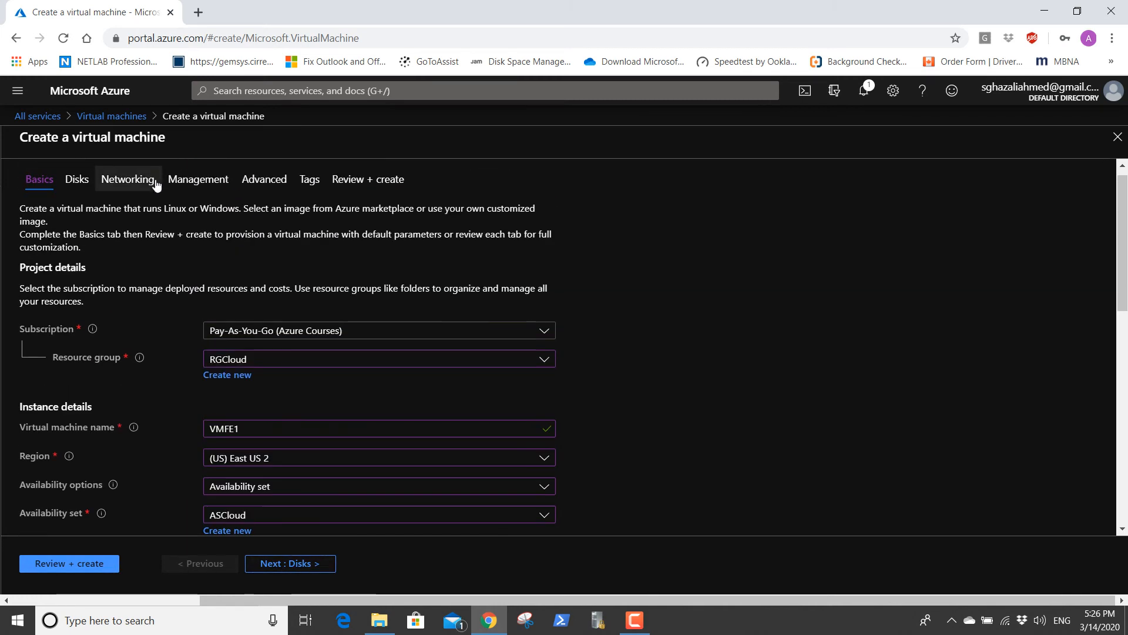
scroll(344, 301, "down", 15)
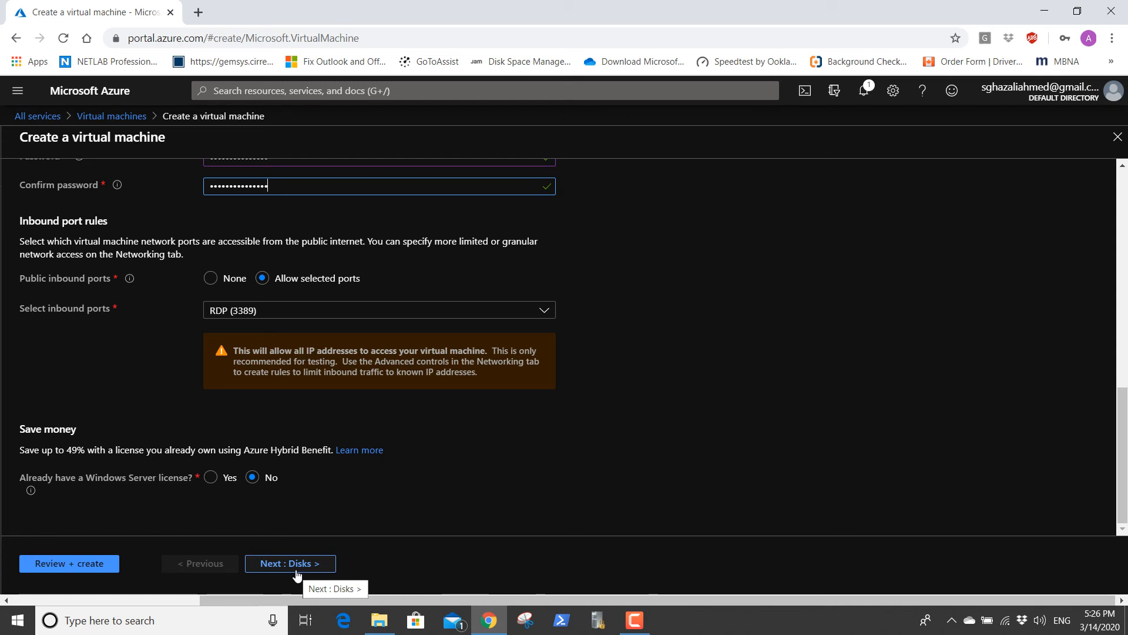
left_click(296, 566)
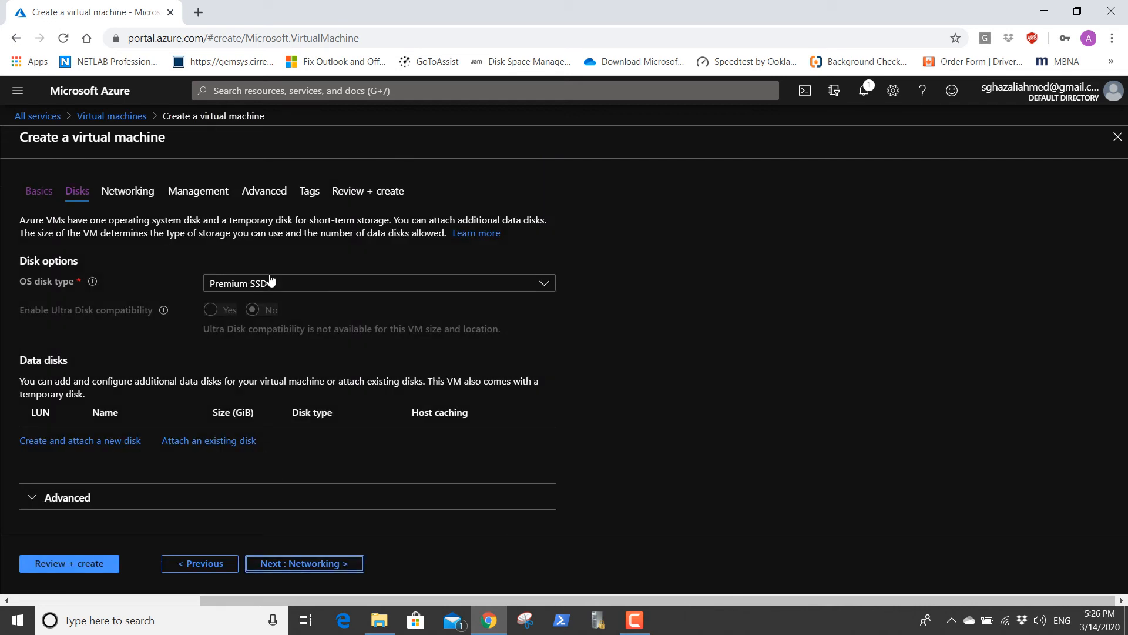
left_click(274, 284)
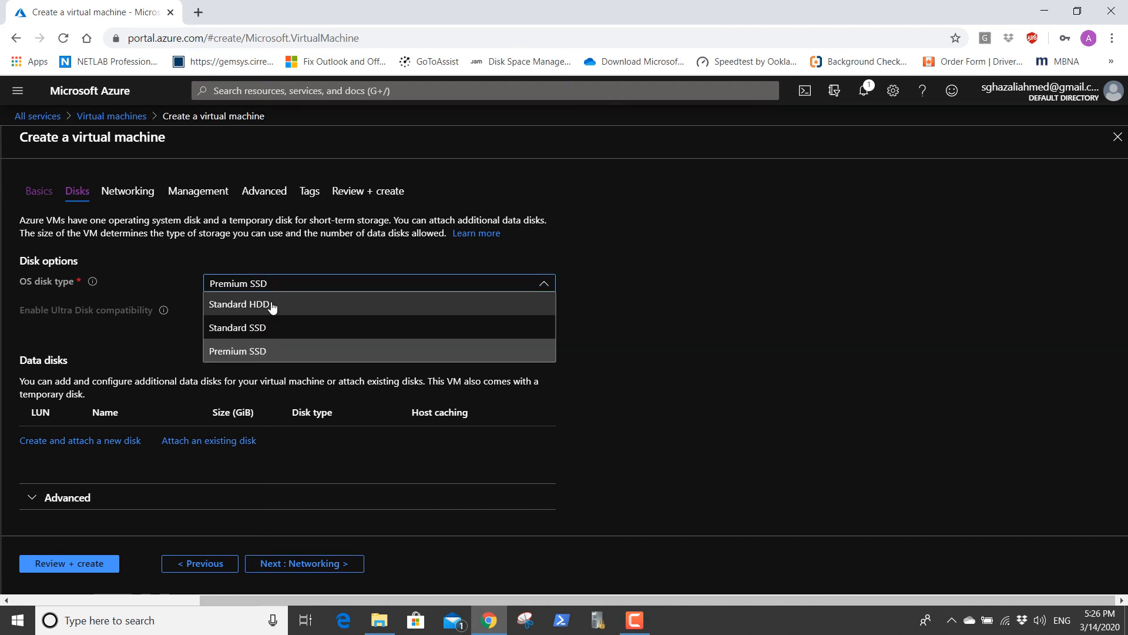
left_click(272, 305)
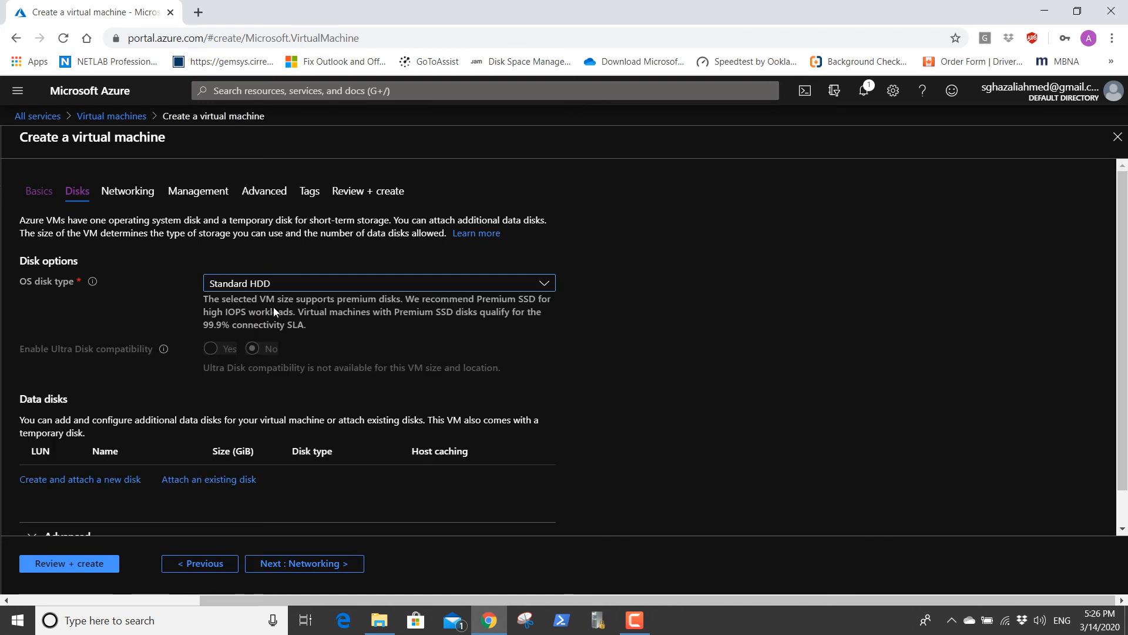
scroll(627, 321, "down", 1)
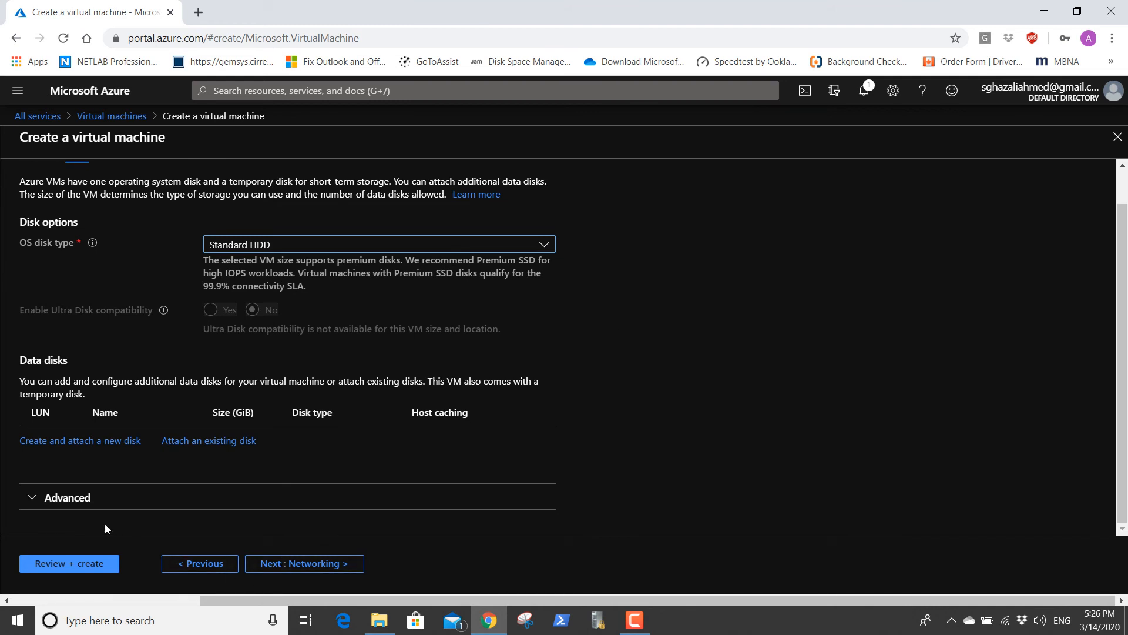
left_click(59, 499)
scroll(492, 422, "down", 3)
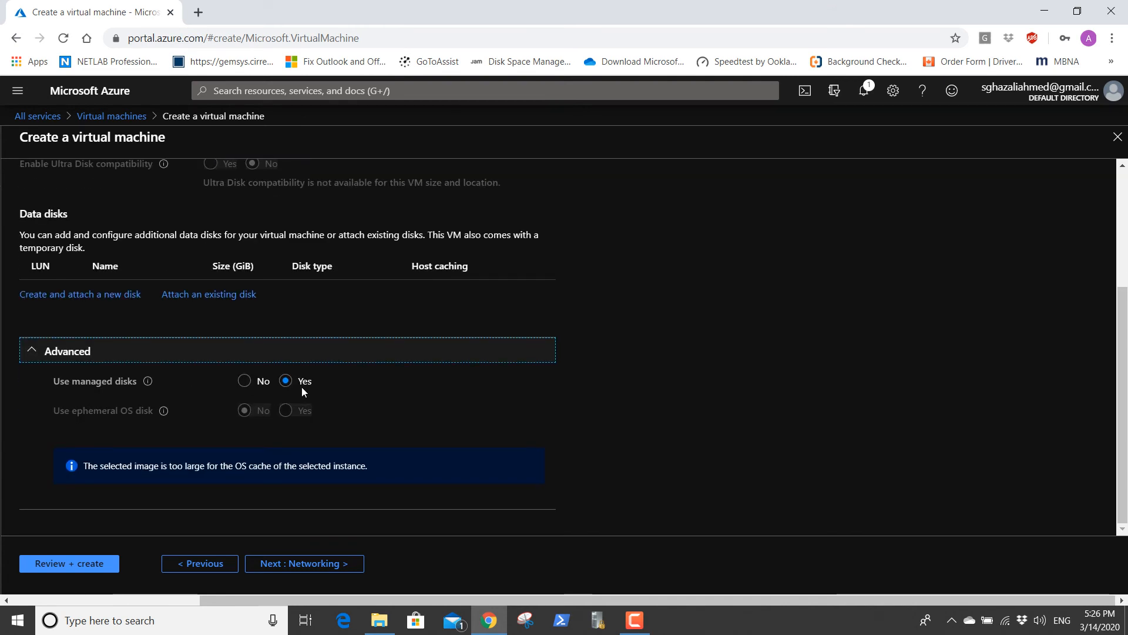
left_click(309, 564)
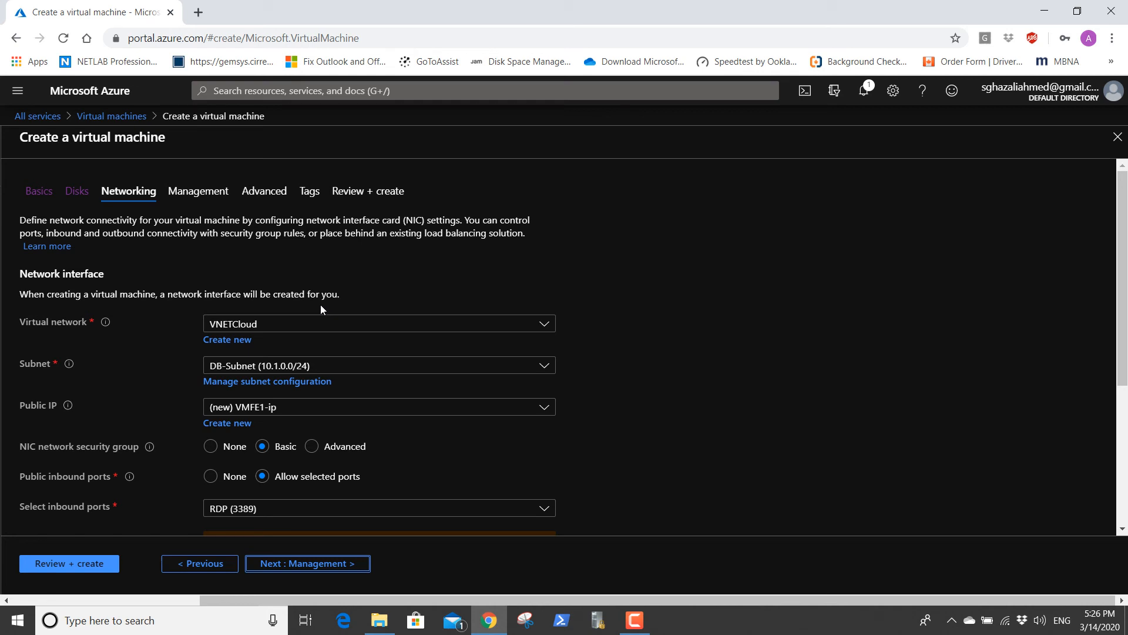
Put the VM on Web-Subnet with a Basic NIC security group, then continue to Management.
left_click(329, 366)
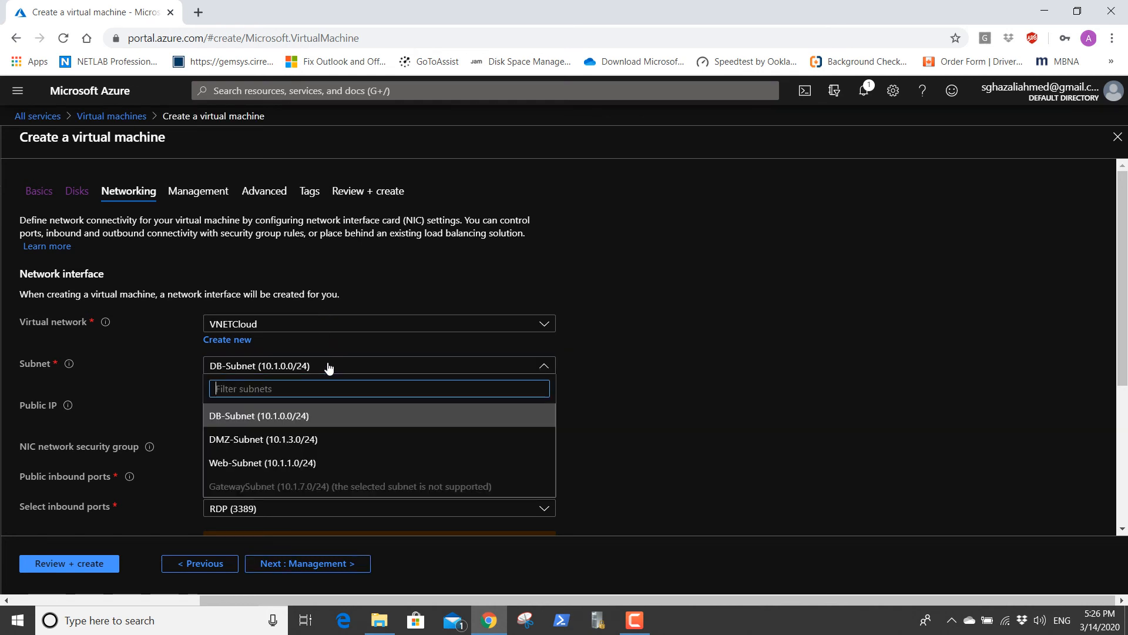
left_click(282, 462)
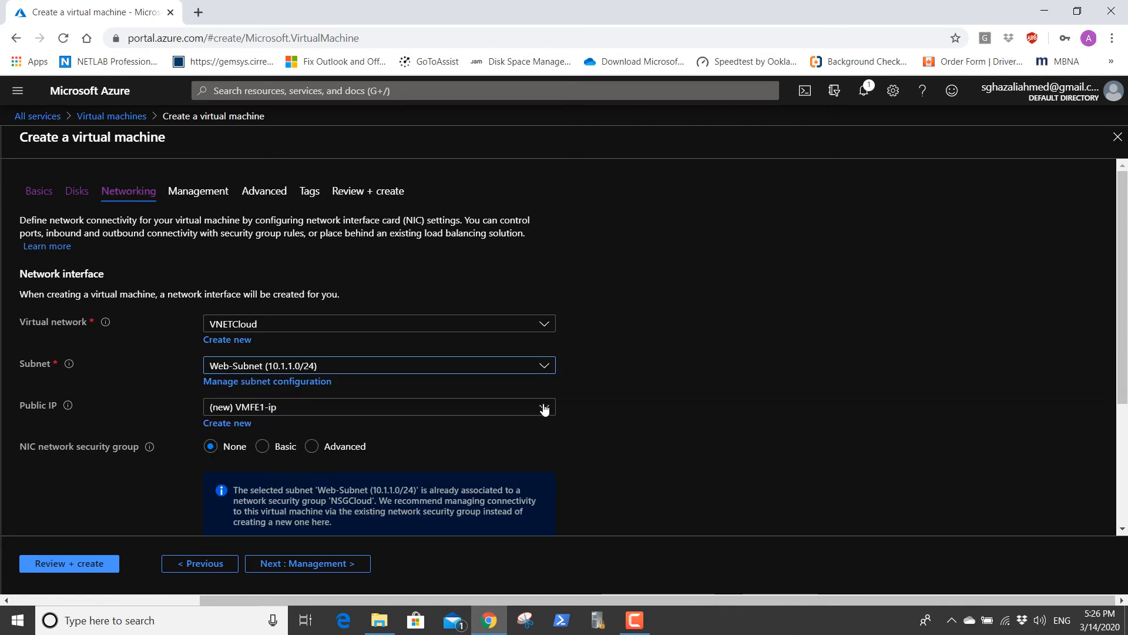
scroll(569, 347, "down", 3)
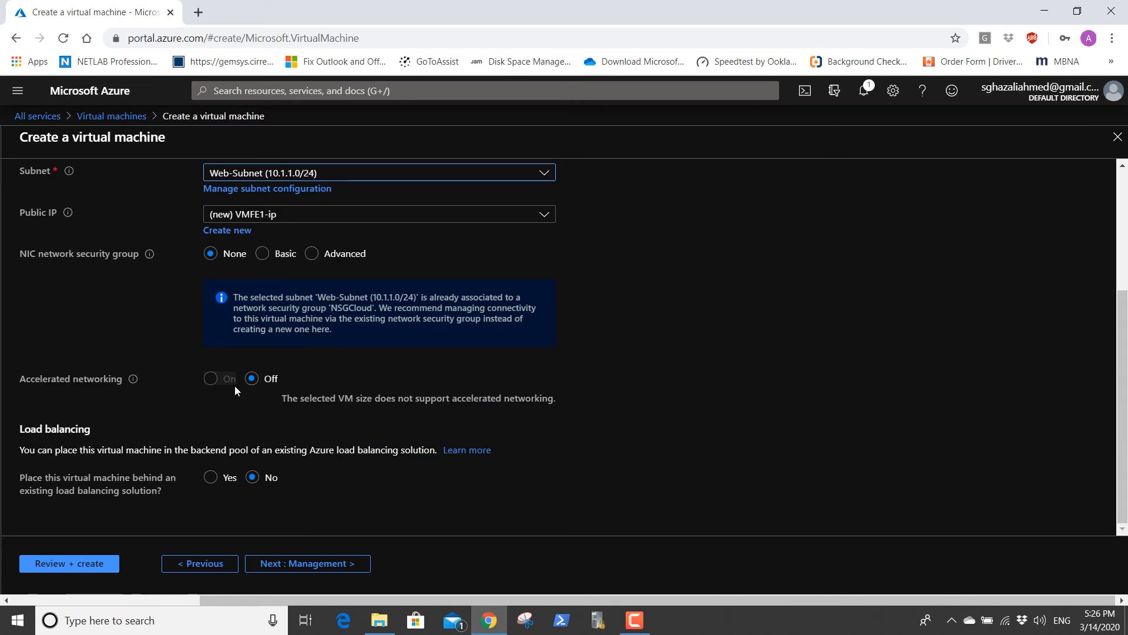
left_click(263, 253)
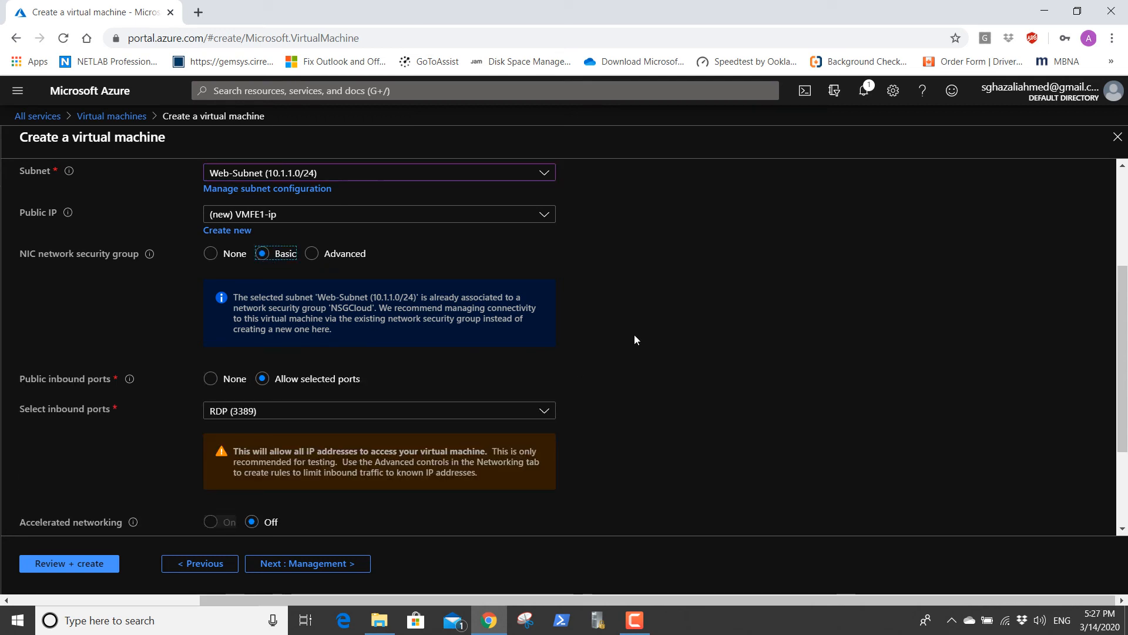
scroll(634, 334, "down", 2)
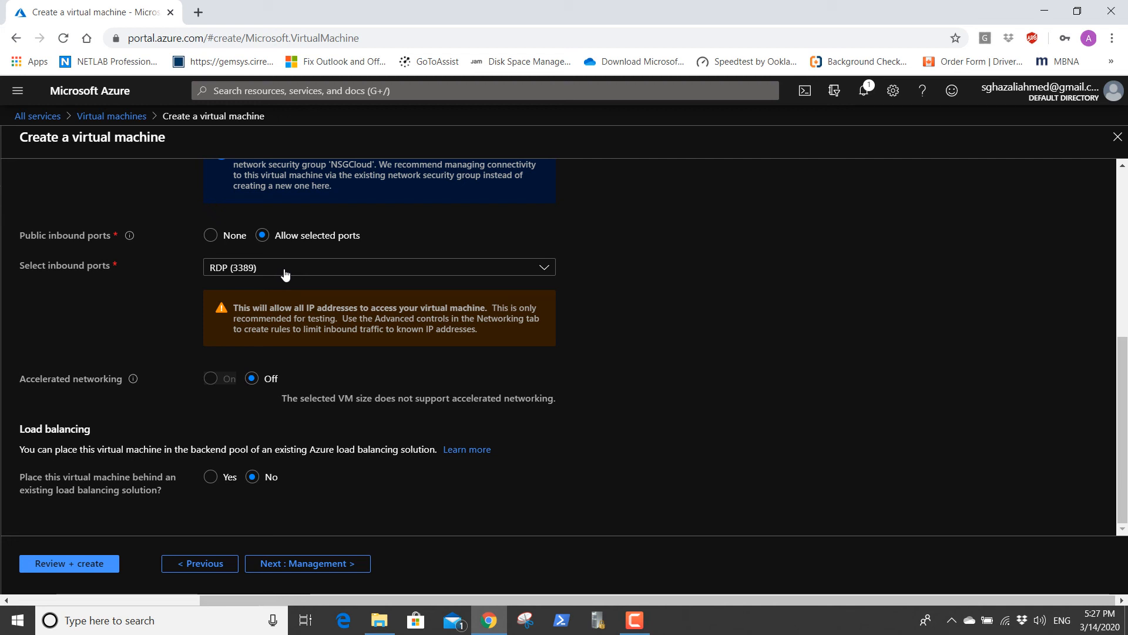
left_click(297, 566)
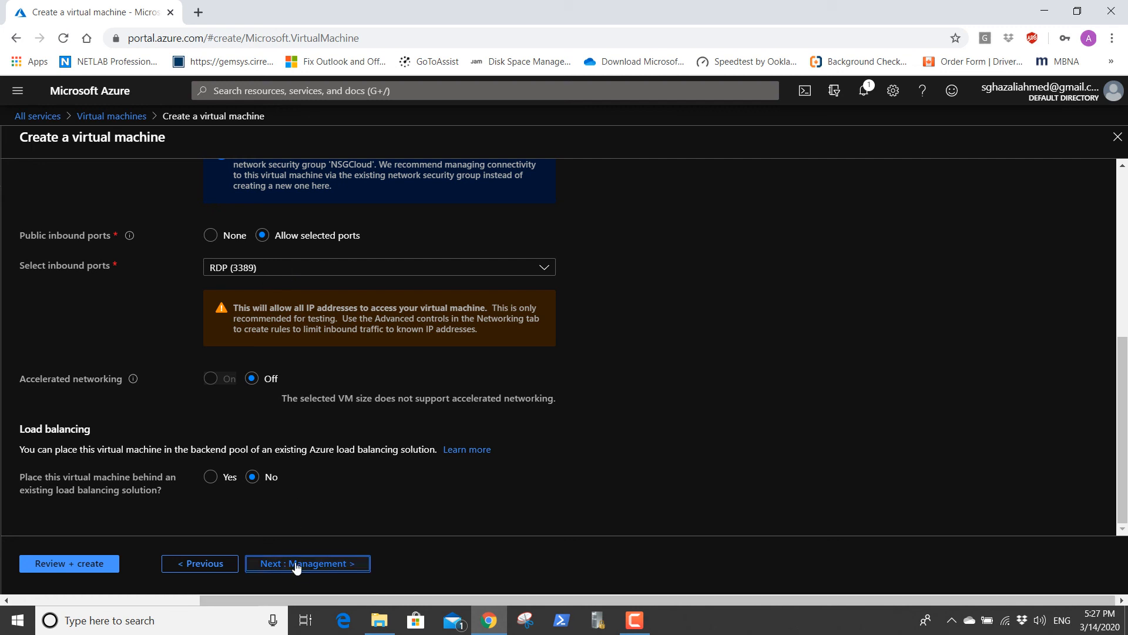
Set Boot diagnostics to Off and continue to the Advanced settings.
left_click(630, 619)
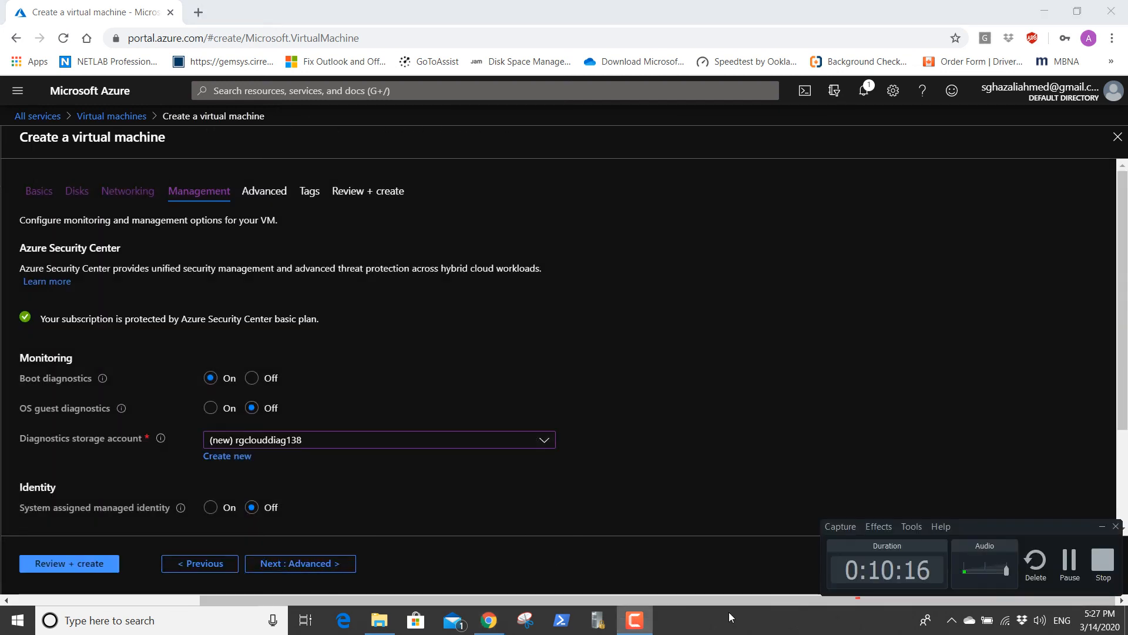
left_click(1075, 568)
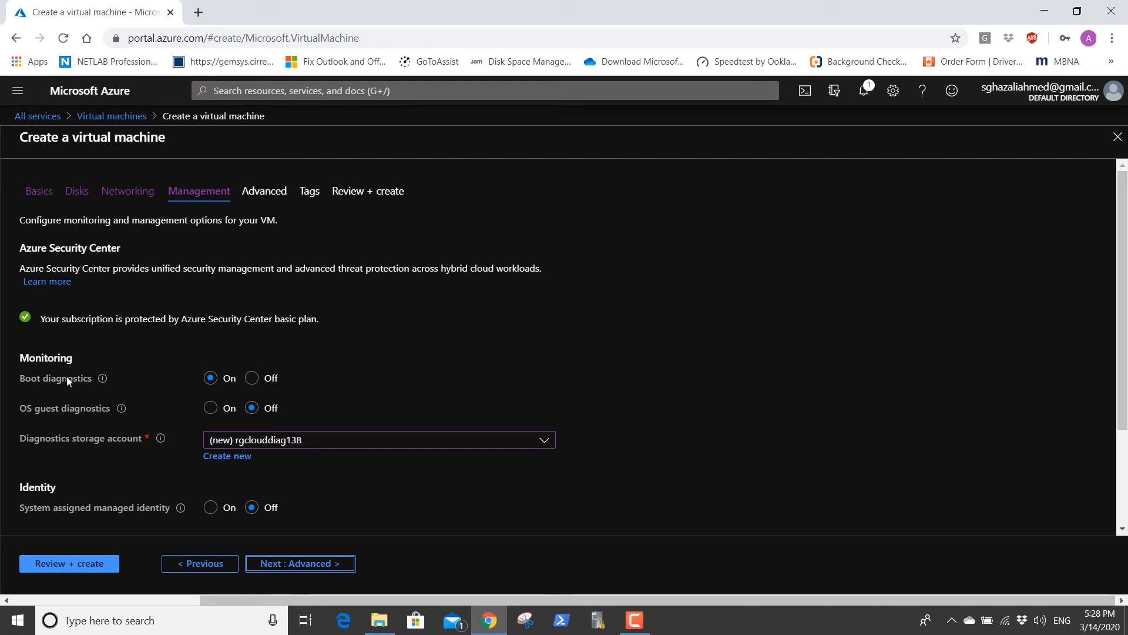
left_click(251, 379)
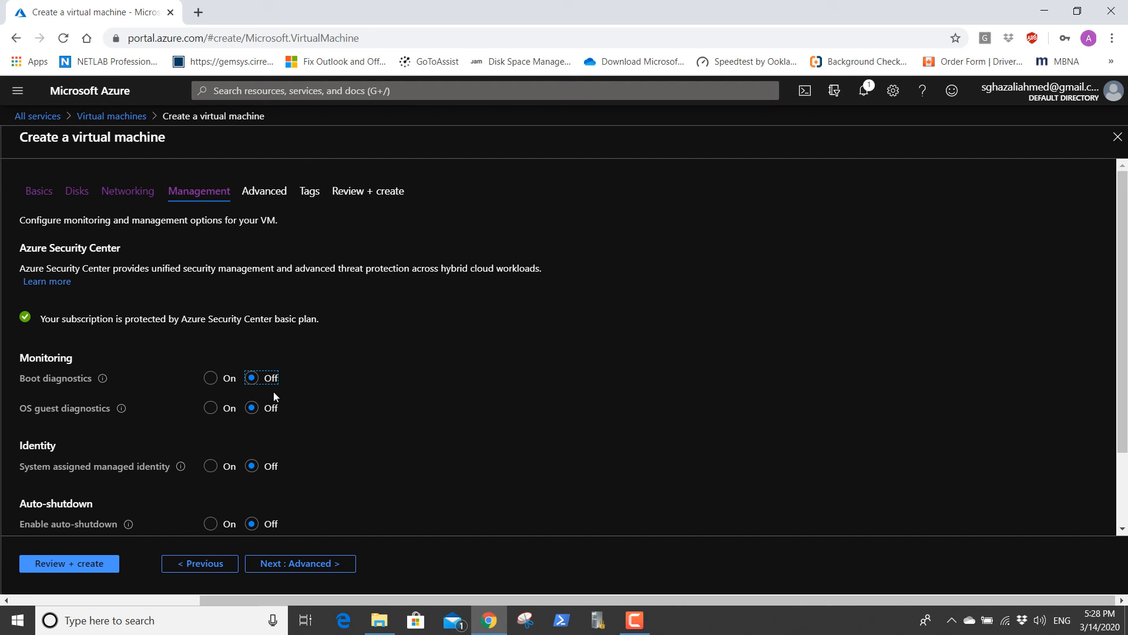
scroll(326, 379, "down", 2)
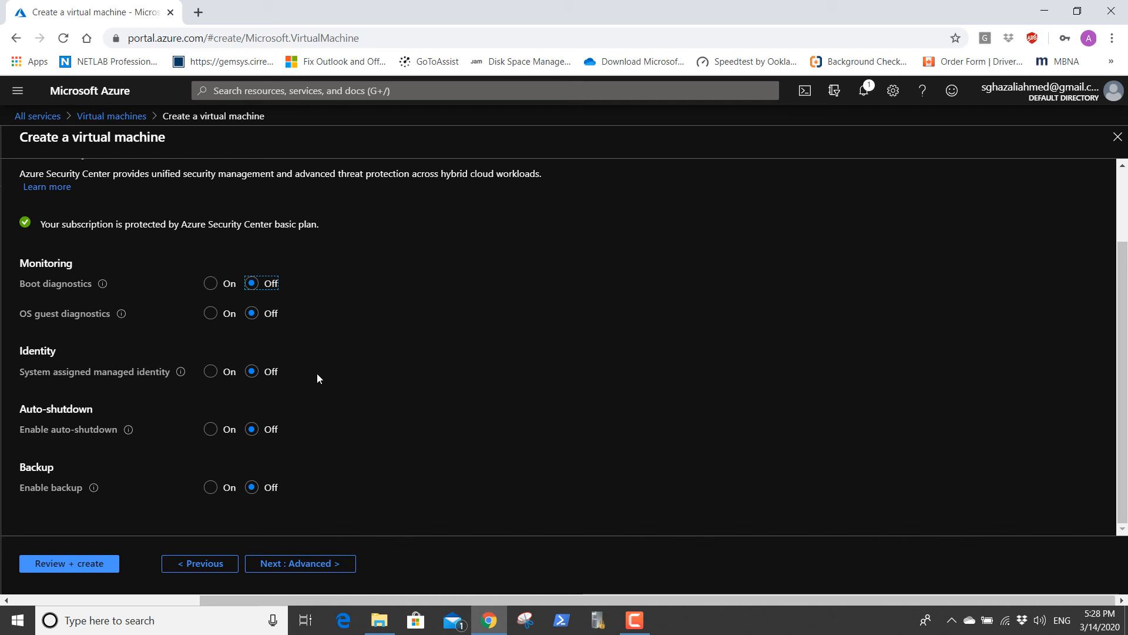
left_click(295, 565)
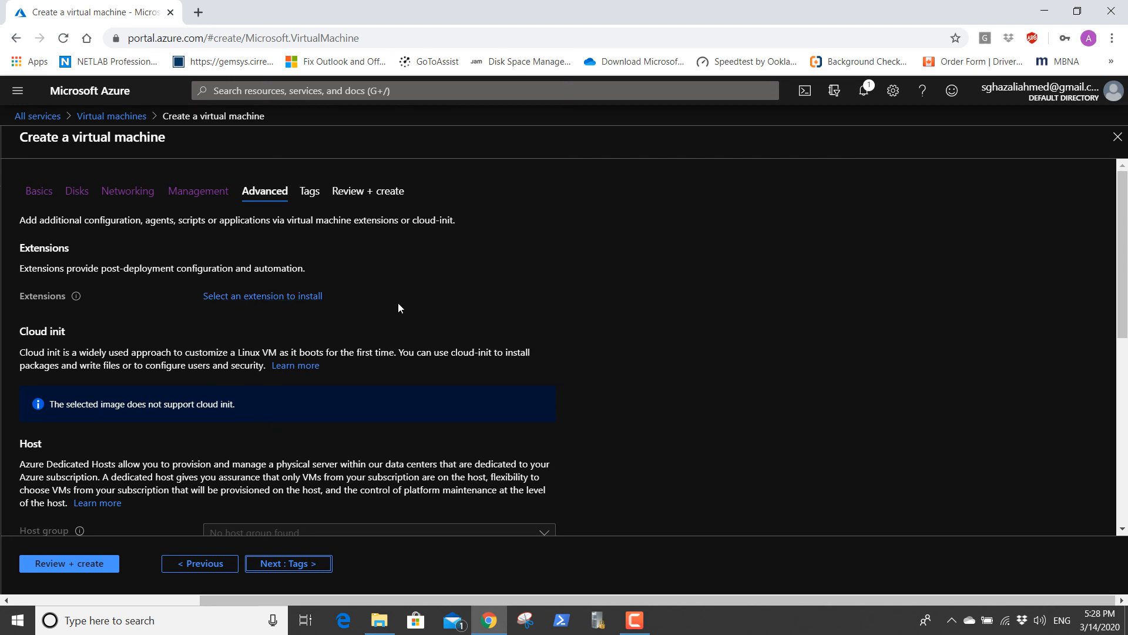
Review the Advanced settings without changes and continue to Tags.
scroll(434, 295, "down", 3)
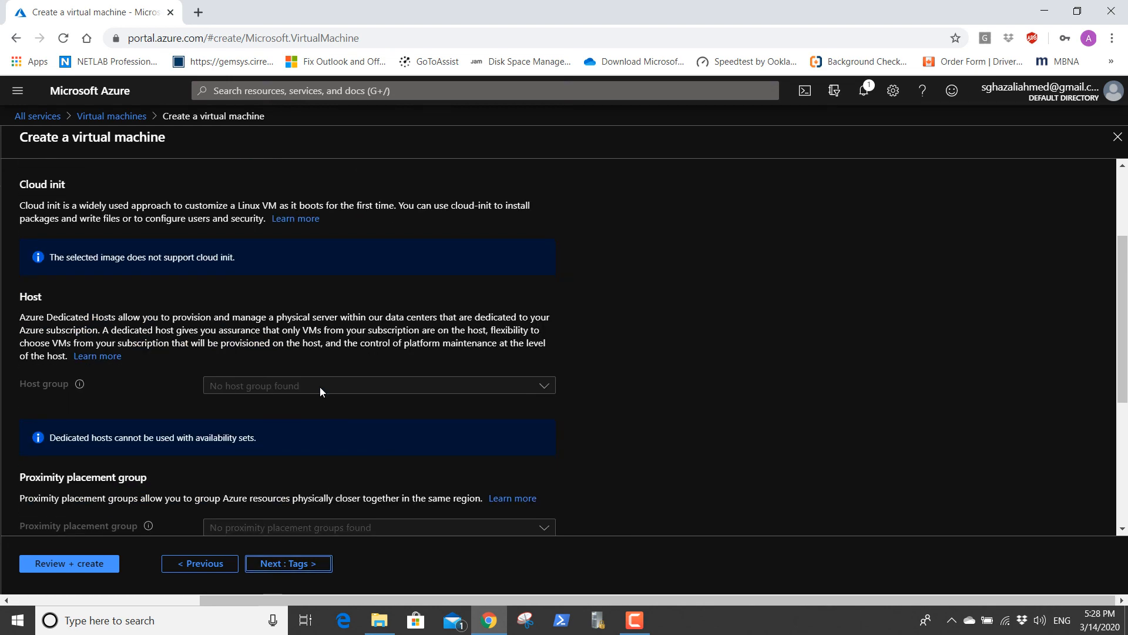
scroll(320, 386, "down", 4)
scroll(318, 383, "up", 1)
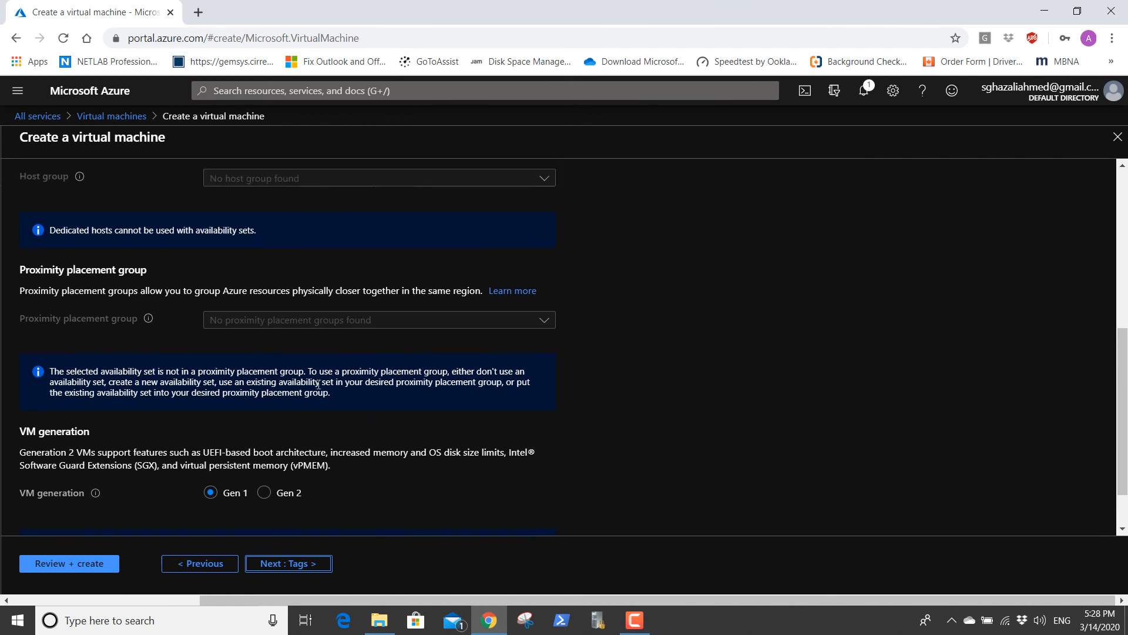
scroll(318, 383, "down", 2)
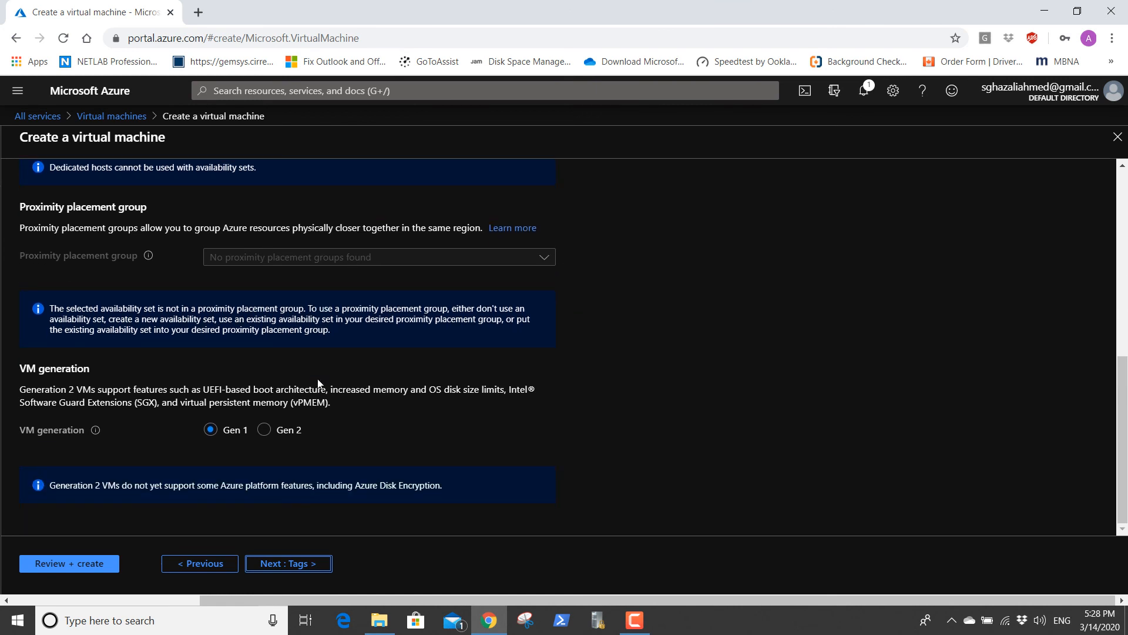
left_click(288, 564)
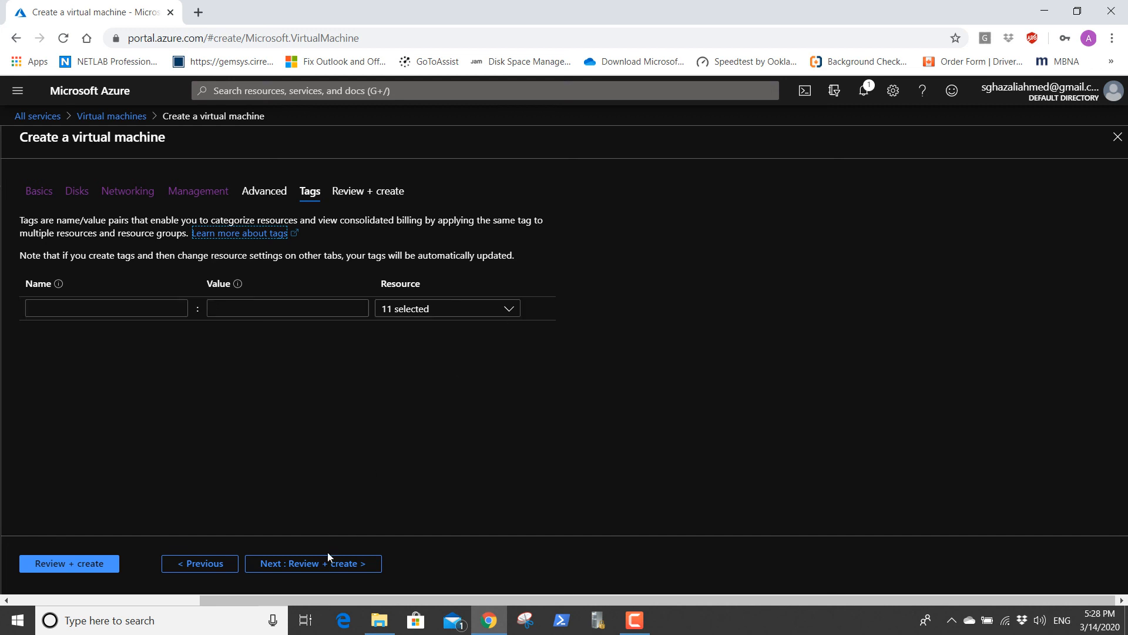
Leave the tags empty and proceed to Review + create for final validation.
left_click(304, 564)
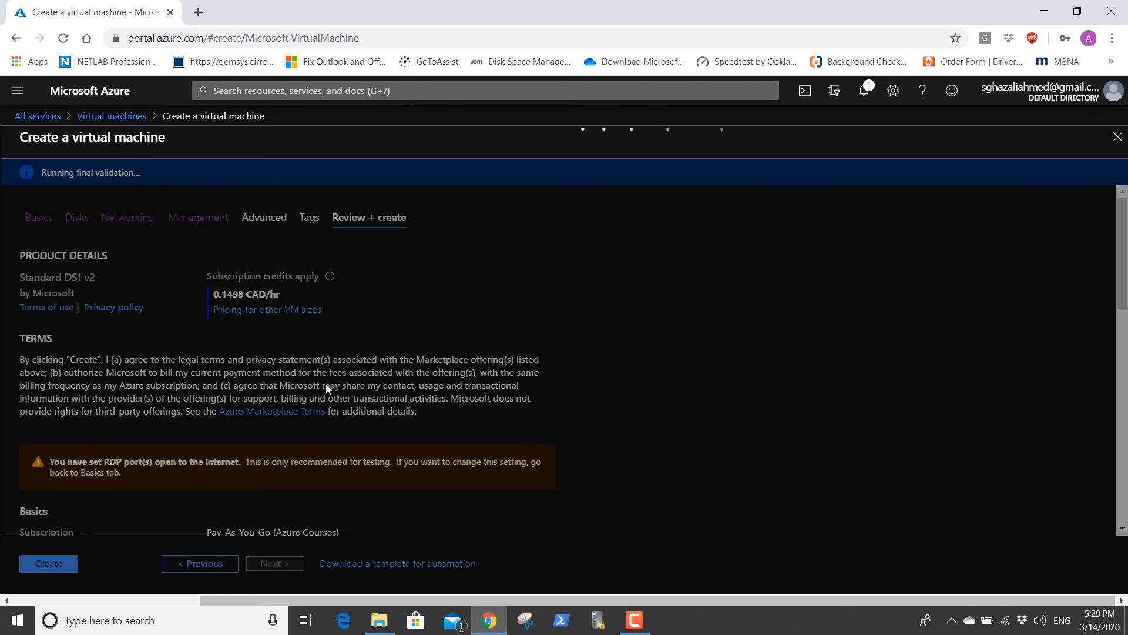
Submit the validated VMFE1 configuration for creation to start its deployment.
left_click(635, 620)
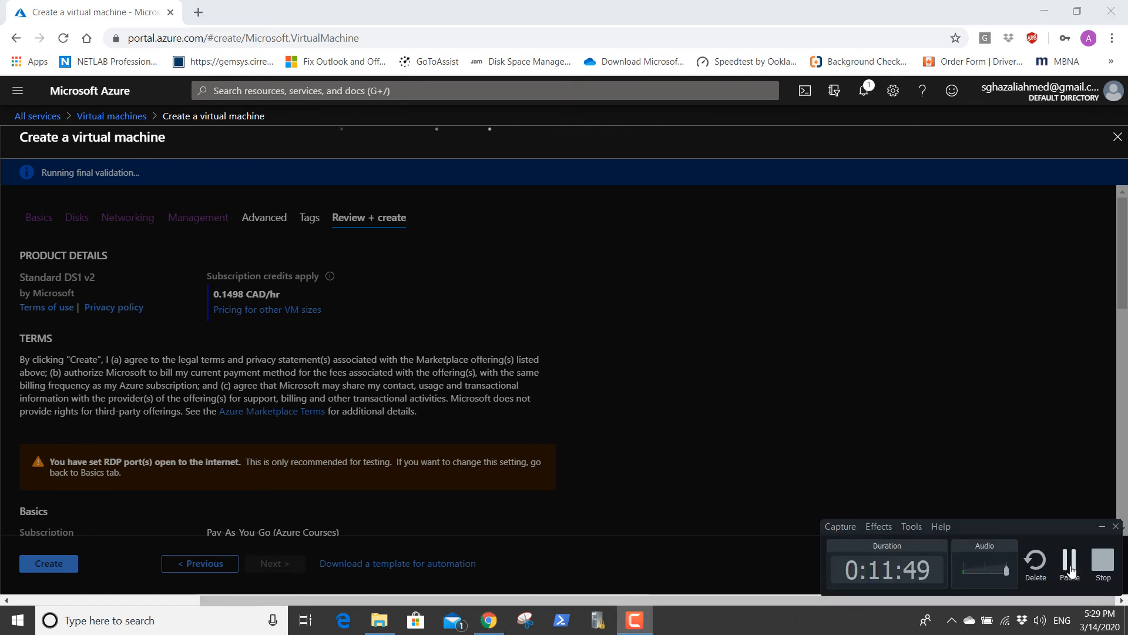
left_click(1071, 570)
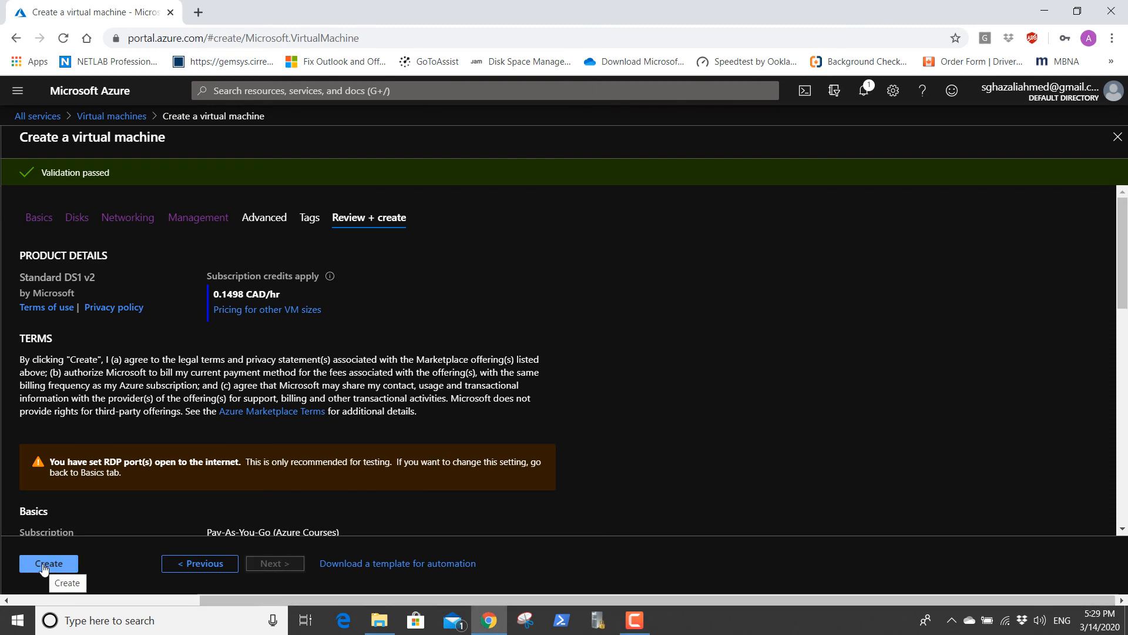
left_click(43, 566)
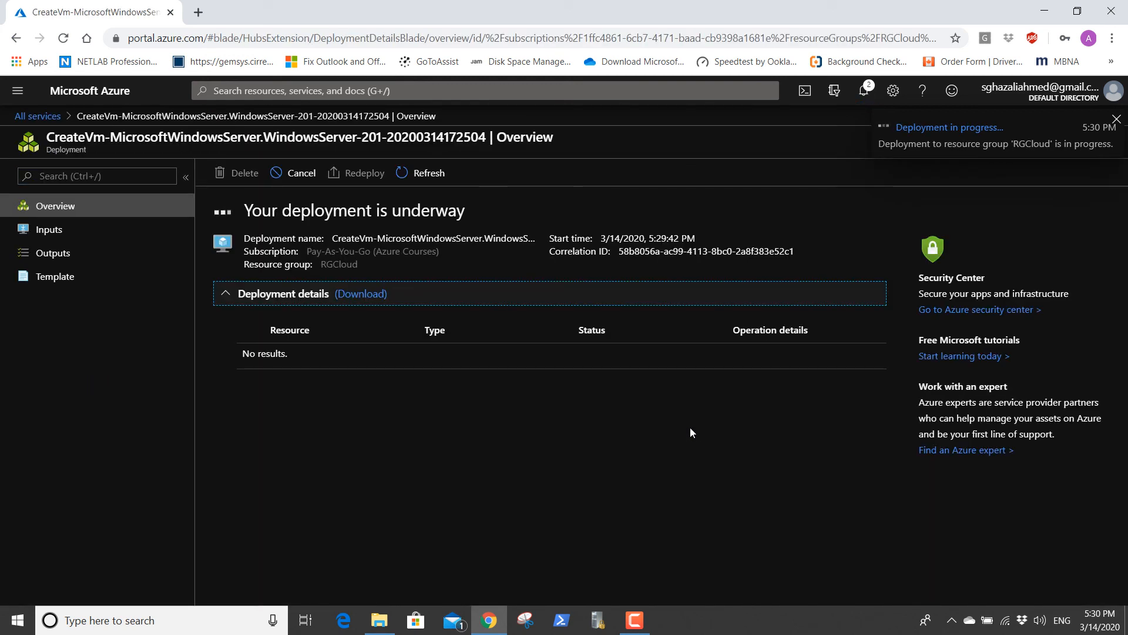
Wait for the deployment Overview to show the VM deployment underway in RGCloud.
left_click(634, 620)
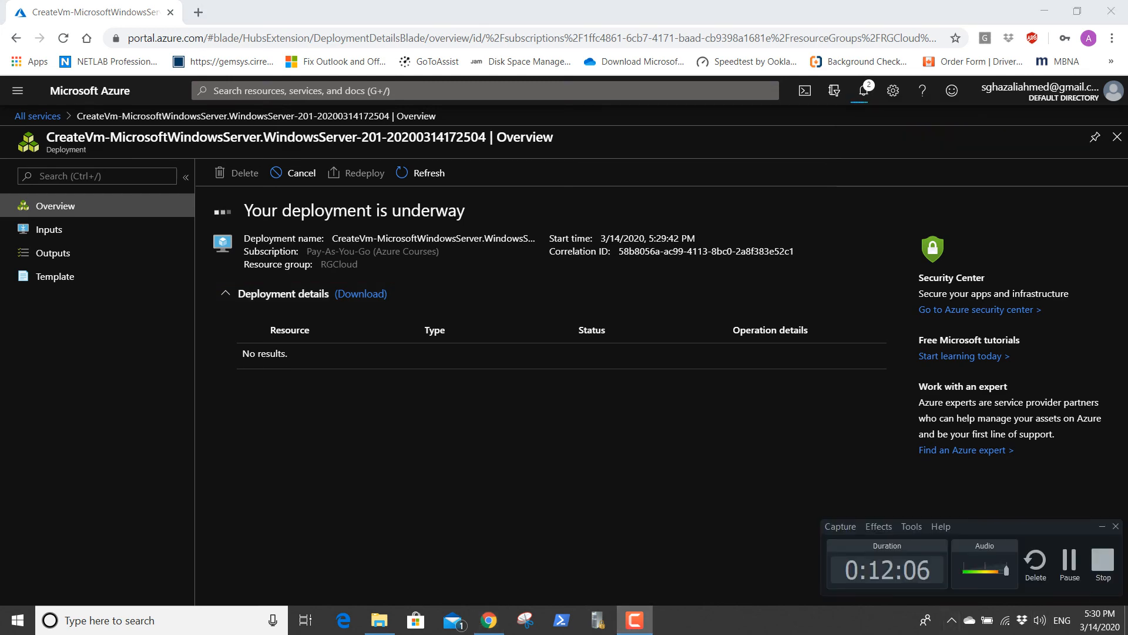